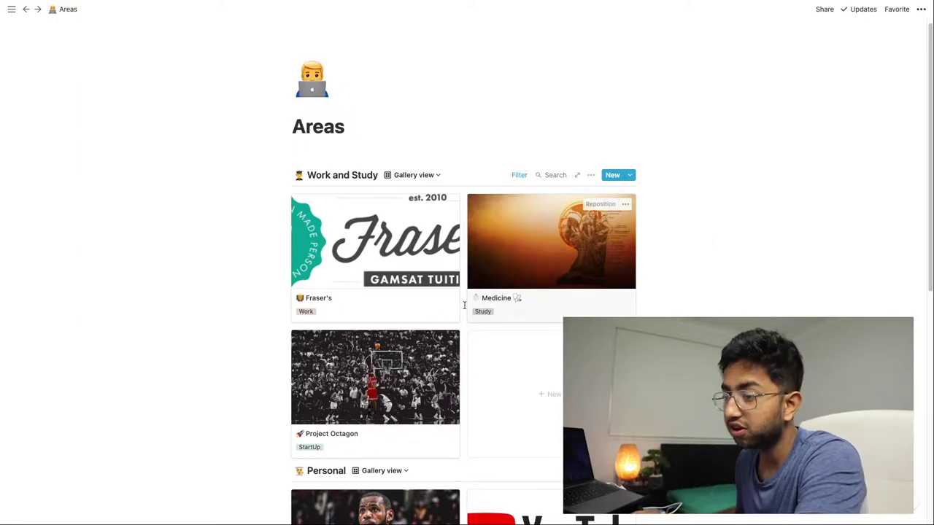
Open the Lecture Calendar_Original database from the Medicine › MD1 page
scroll(642, 257, down, 4)
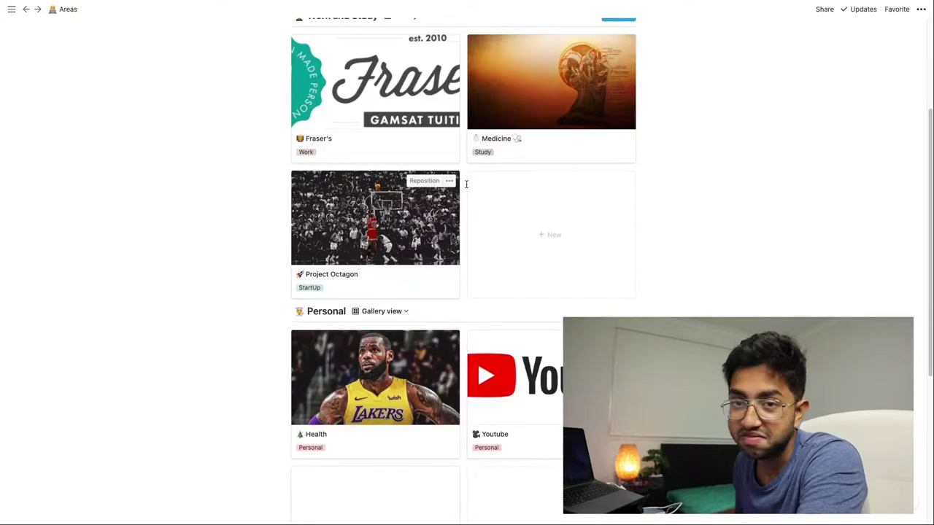
scroll(538, 129, down, 3)
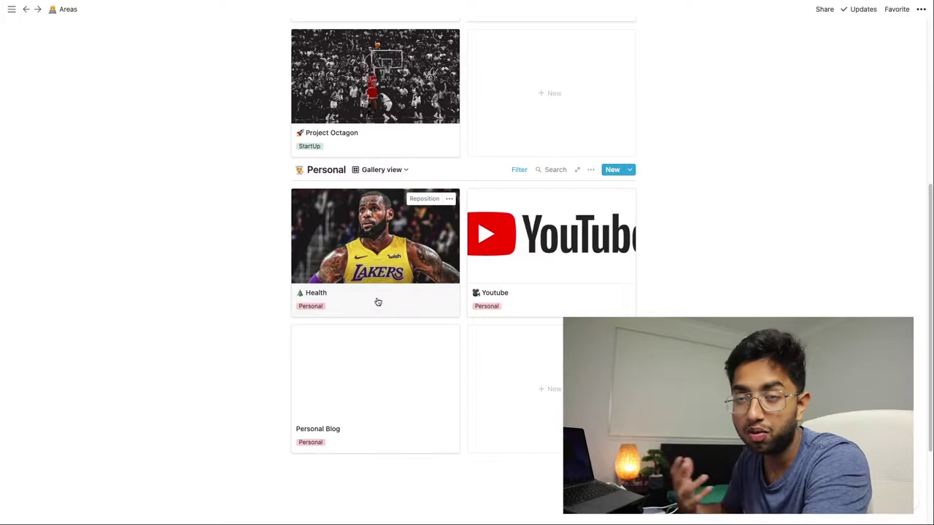
scroll(378, 302, up, 5)
click(516, 204)
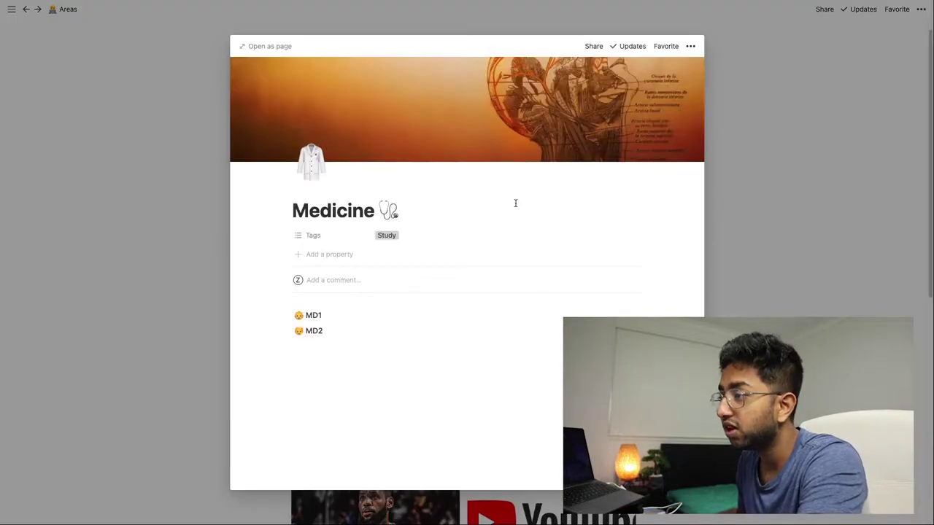
click(244, 47)
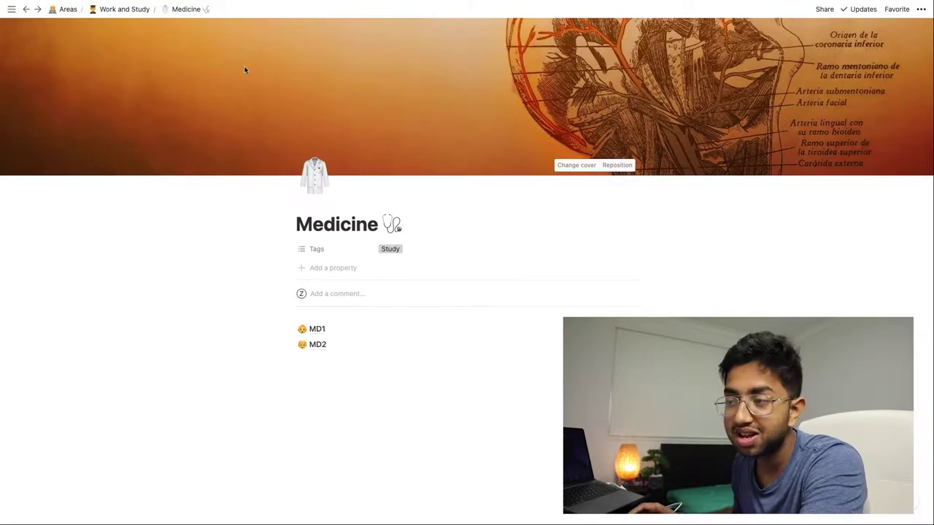
click(318, 328)
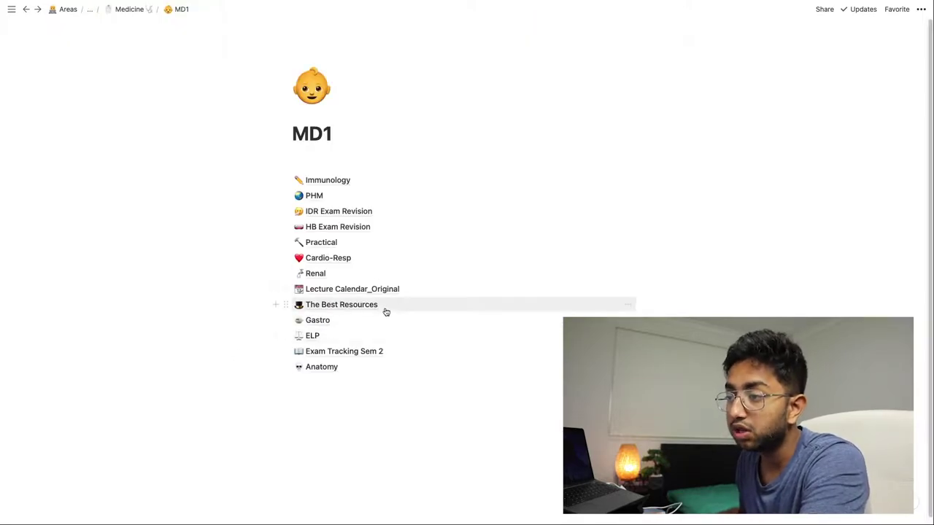
click(352, 289)
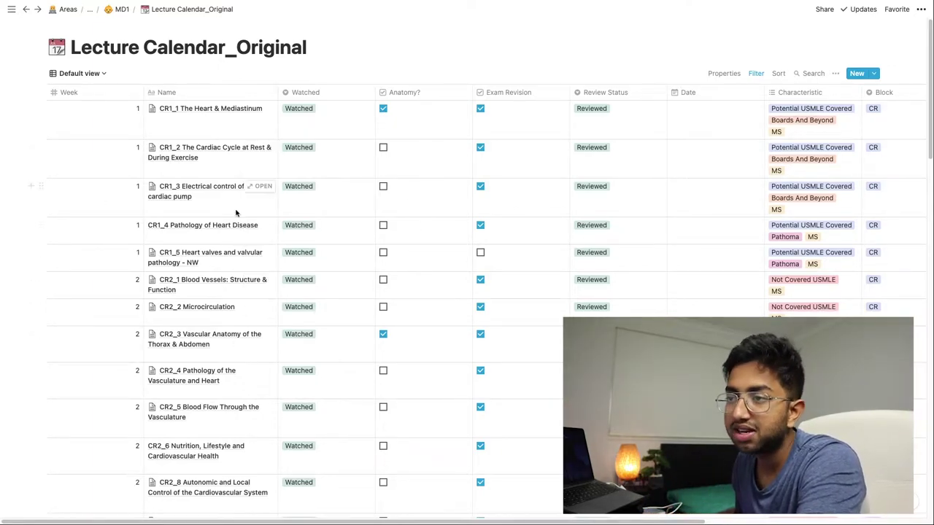
scroll(209, 225, down, 3)
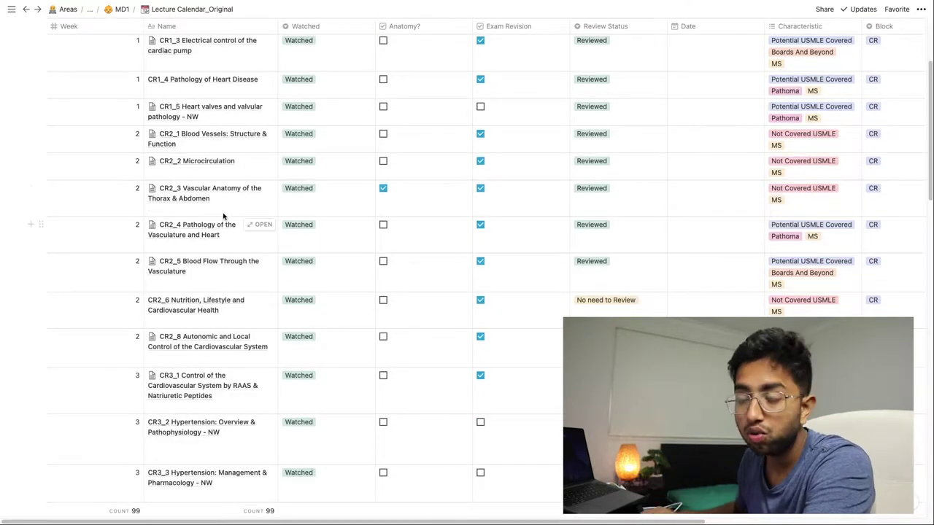
scroll(217, 222, down, 3)
scroll(217, 221, down, 1)
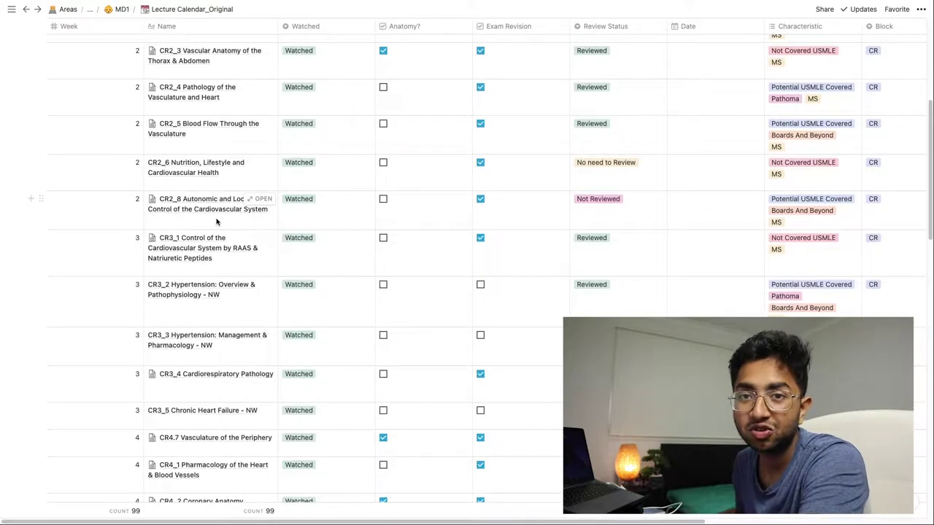
scroll(216, 222, down, 1)
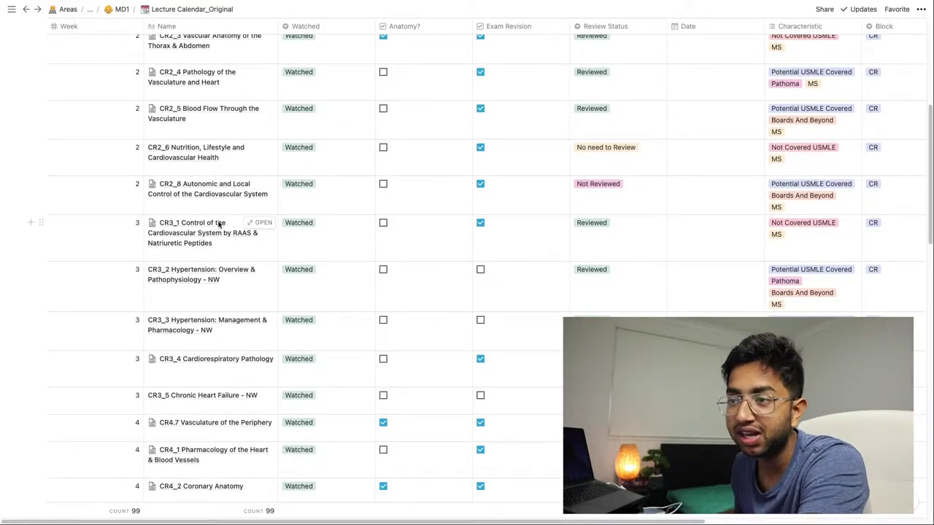
scroll(219, 224, down, 1)
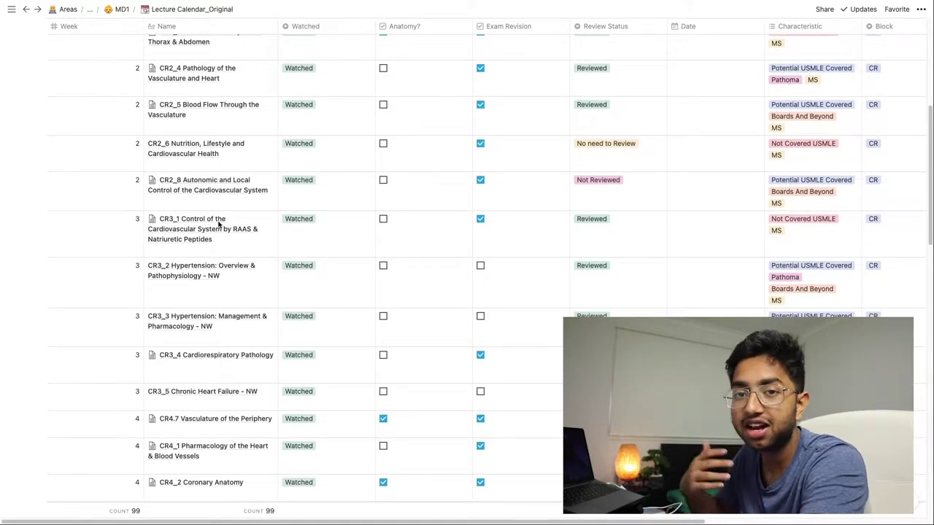
scroll(211, 228, up, 5)
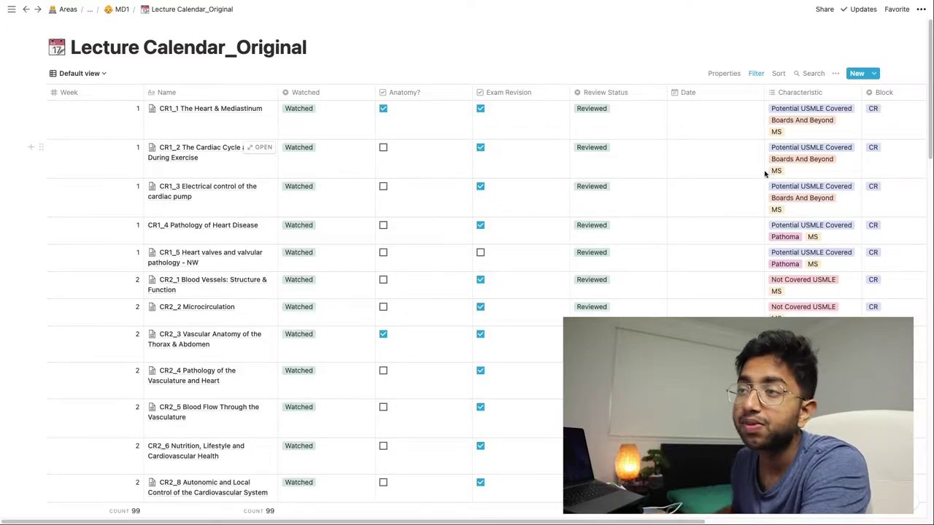
scroll(167, 252, down, 2)
scroll(166, 252, down, 2)
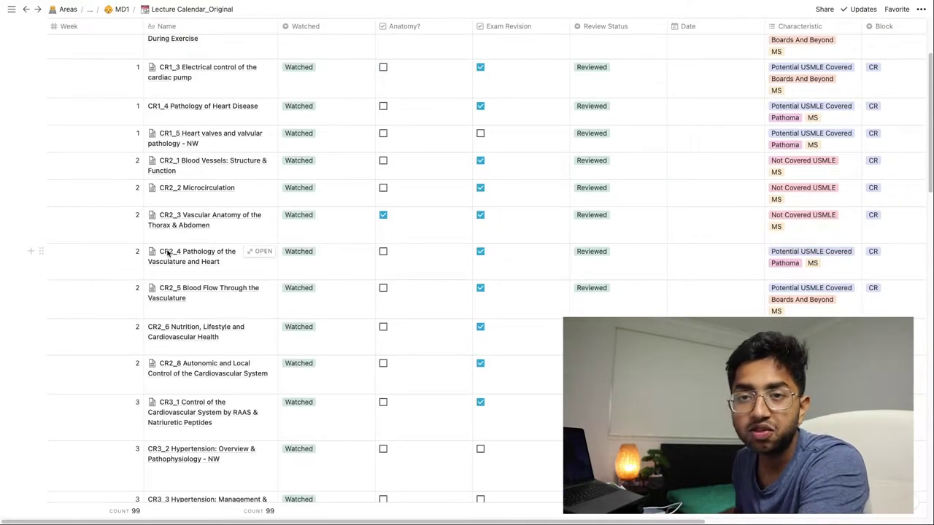
scroll(166, 252, down, 2)
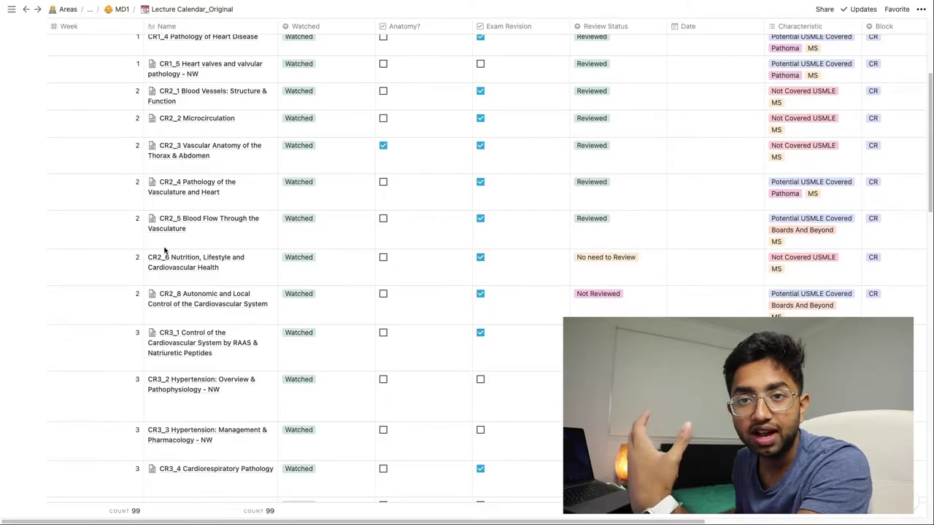
scroll(164, 252, down, 1)
scroll(164, 251, down, 3)
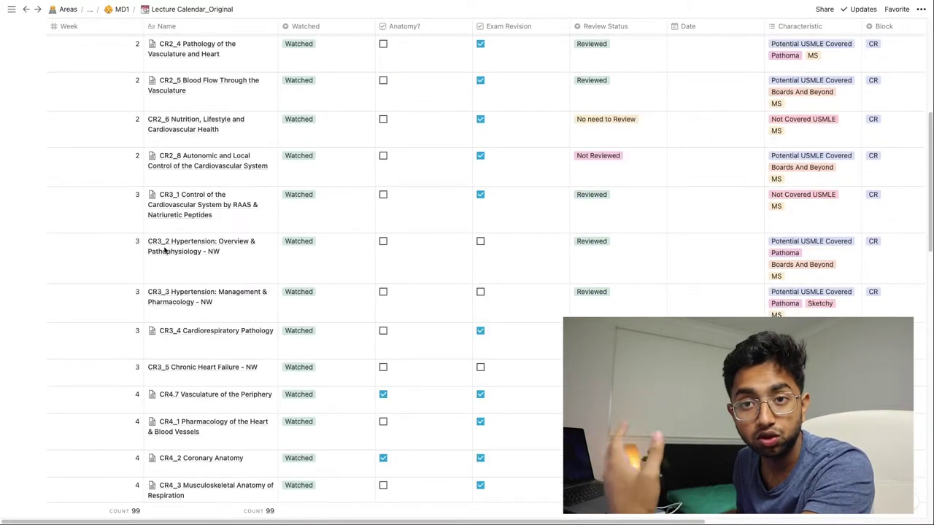
scroll(165, 250, down, 12)
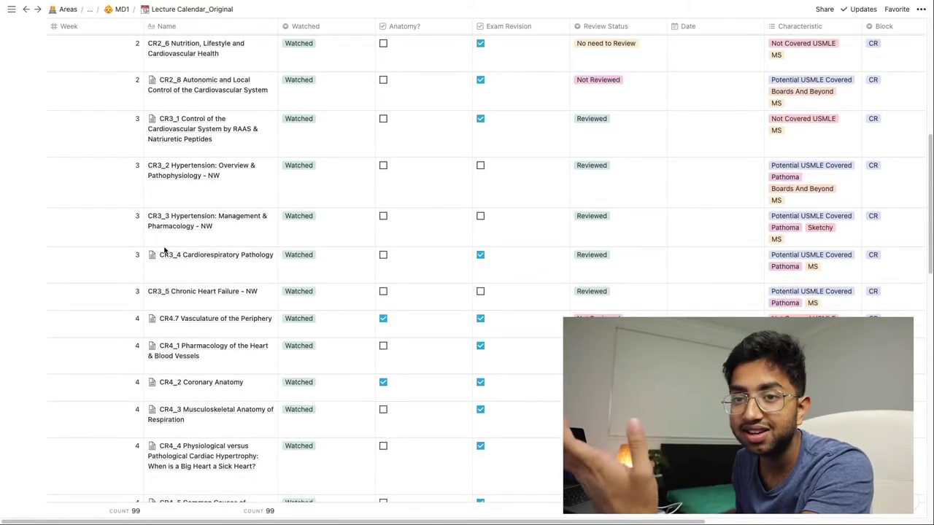
scroll(165, 249, down, 18)
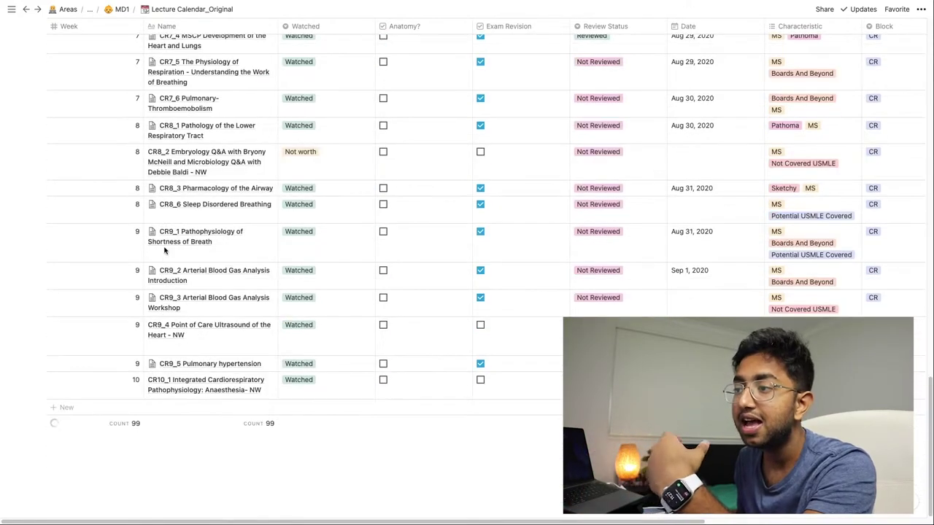
scroll(233, 265, up, 20)
scroll(232, 265, up, 12)
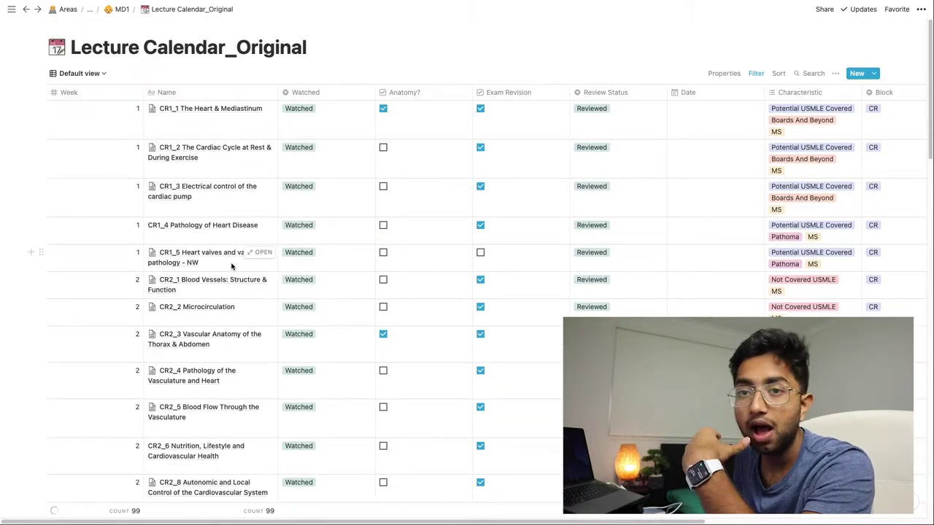
scroll(308, 327, down, 1)
scroll(307, 327, down, 20)
scroll(303, 319, up, 18)
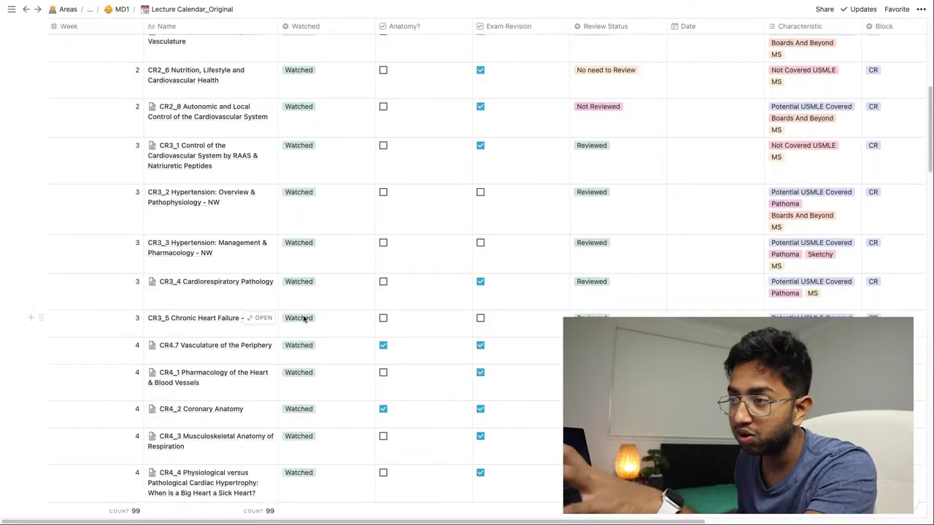
scroll(304, 319, up, 10)
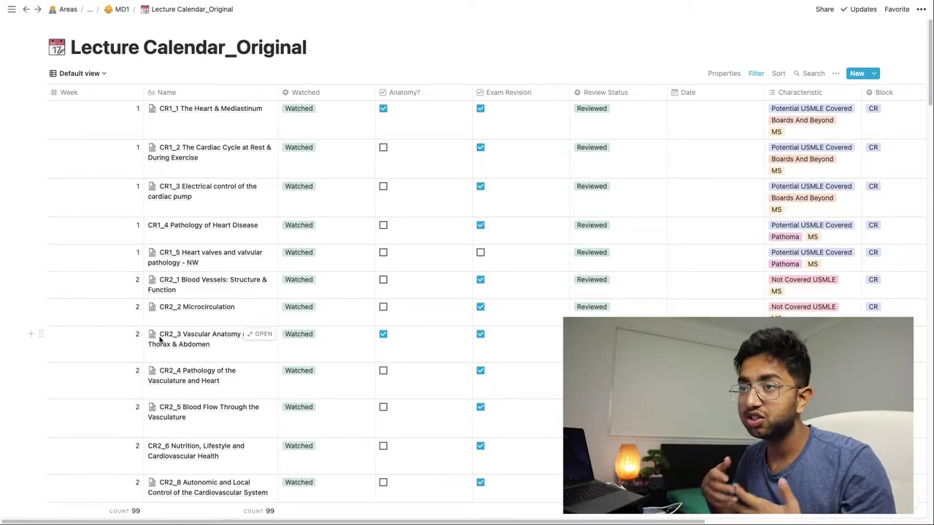
Return to MD1, enter Cardio-Resp, and open its Progress Tracker sub-page
click(115, 10)
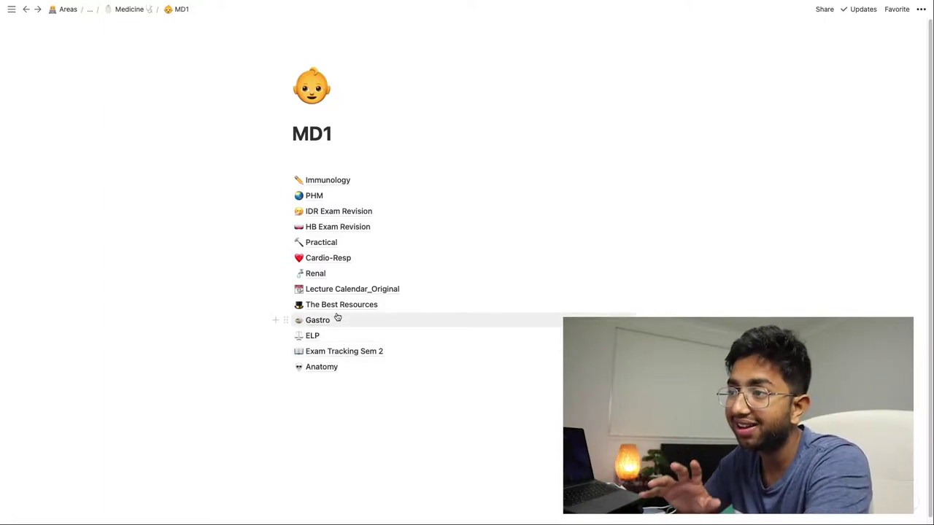
click(360, 423)
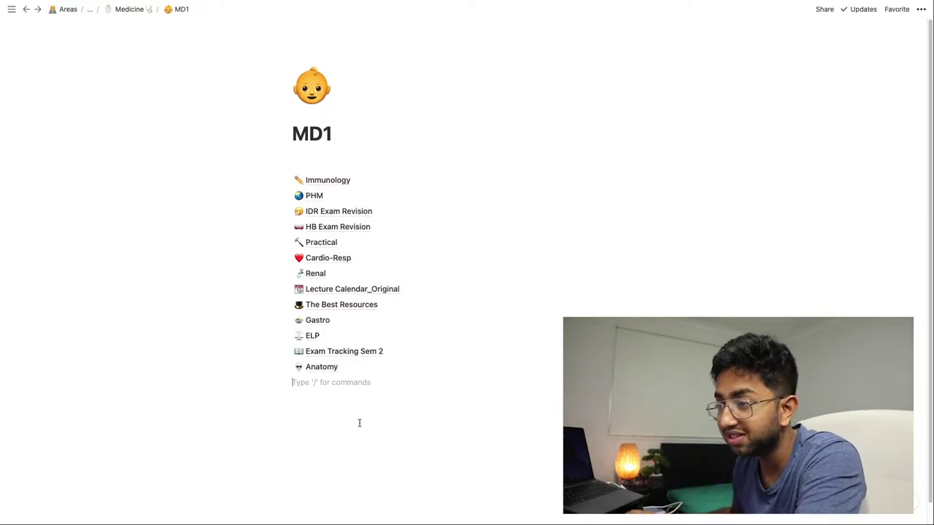
click(336, 257)
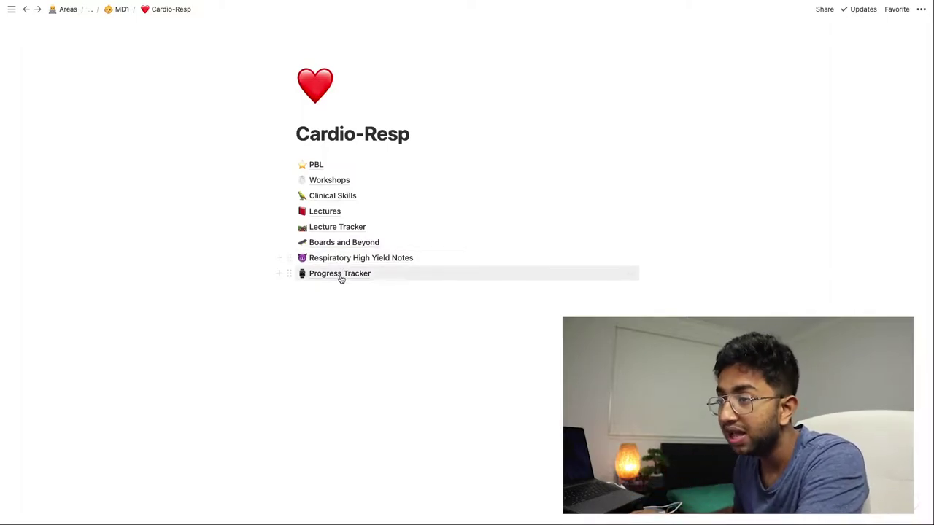
click(340, 275)
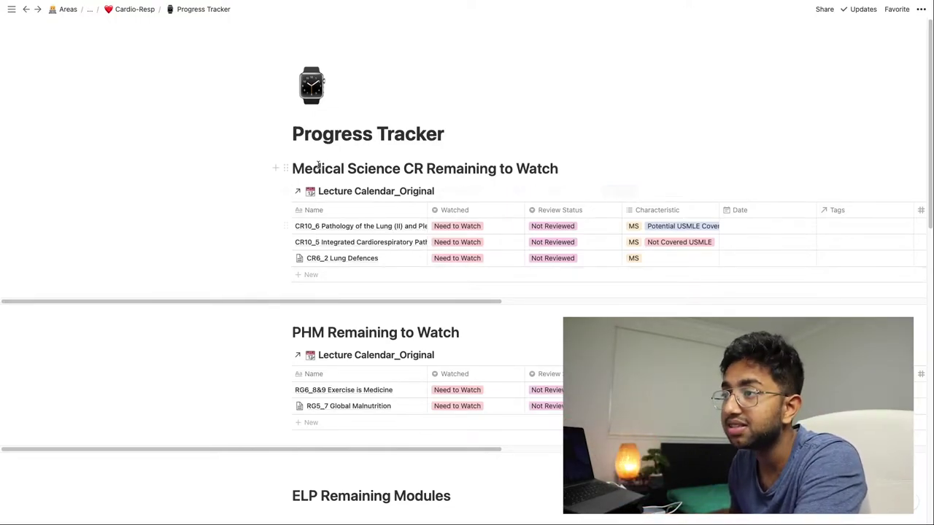
Check the remaining-to-watch table's filters, then set CR10_6 Pathology of the Lung to Watched
drag(293, 168, 559, 162)
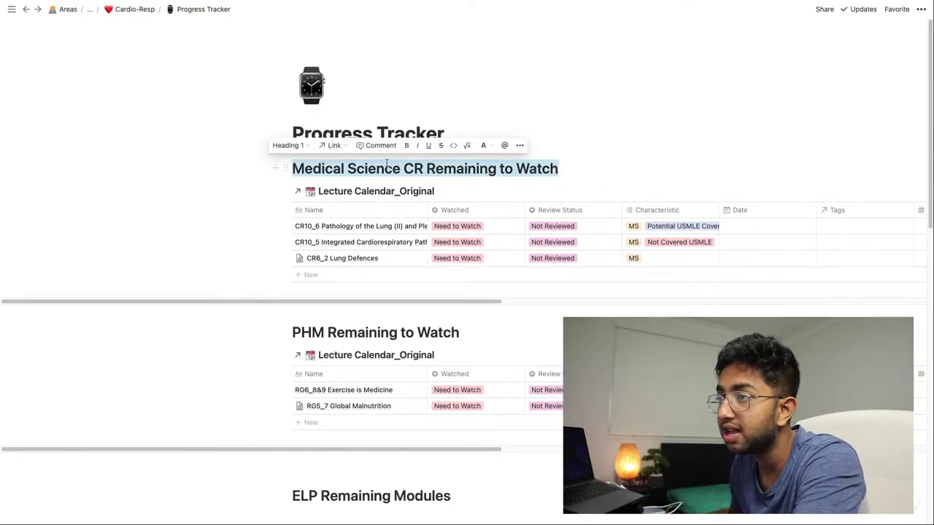
click(385, 168)
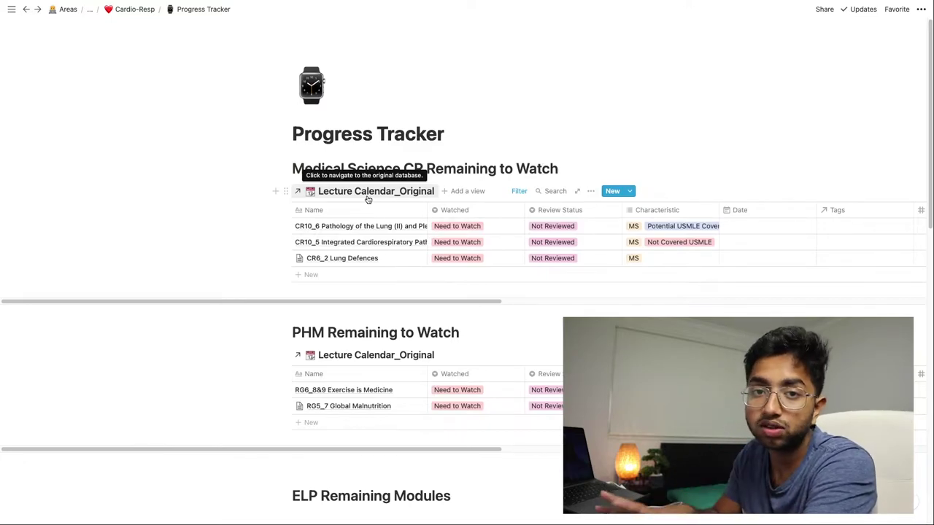
click(518, 191)
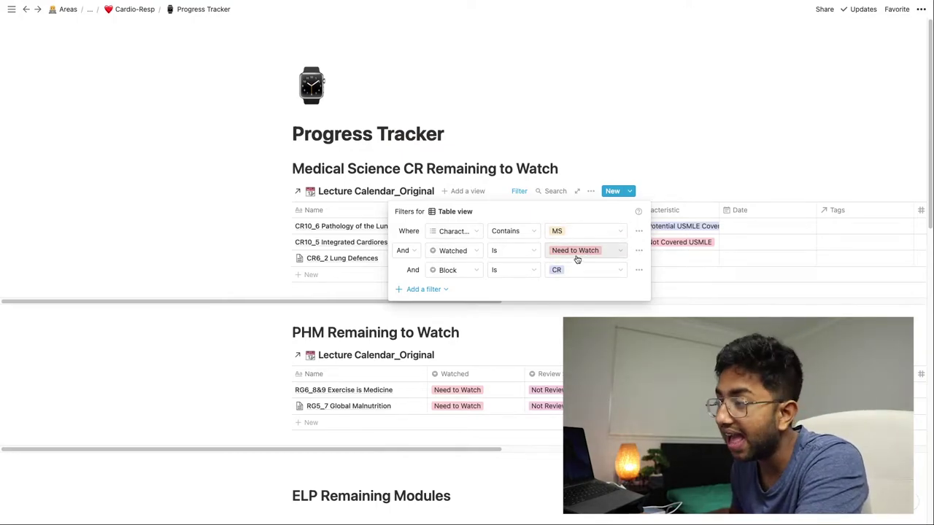
click(522, 315)
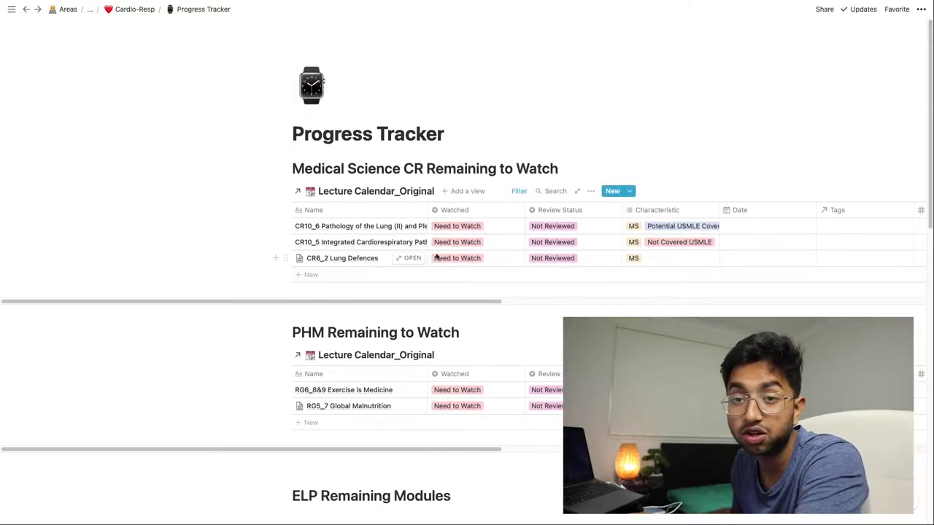
click(461, 226)
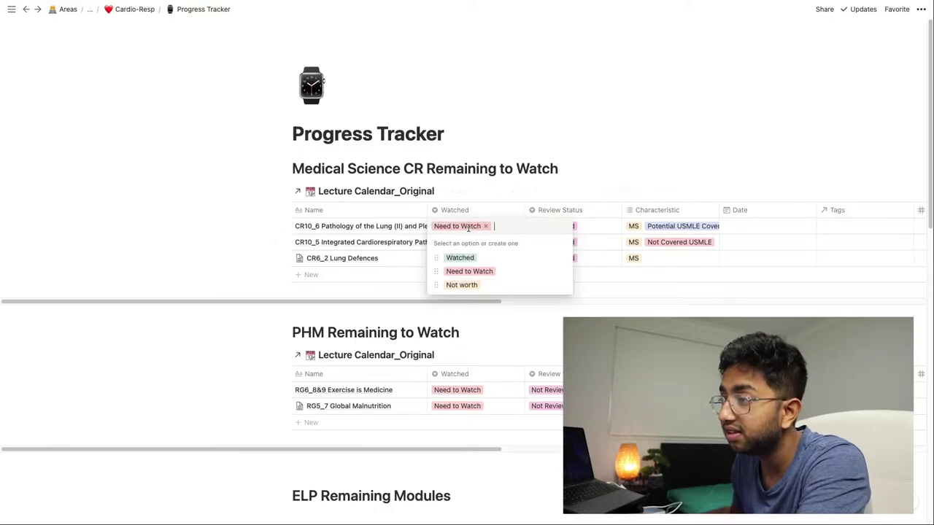
click(472, 263)
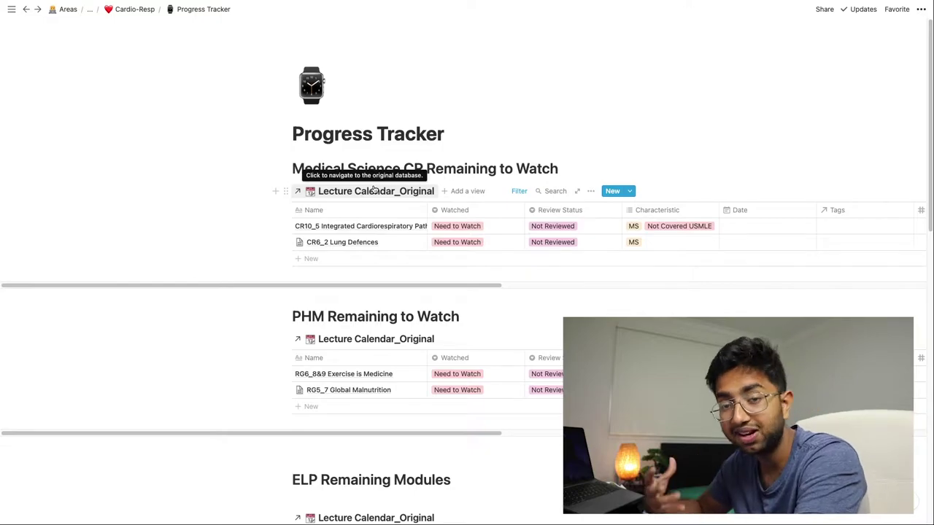
Scroll through Progress Tracker down to the Review Dates calendar and back up
scroll(375, 302, down, 3)
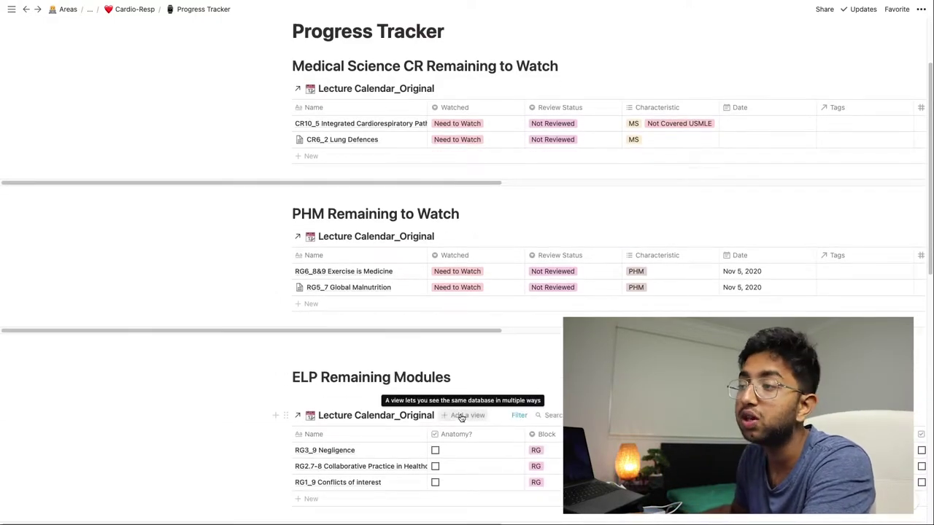
drag(294, 216, 438, 214)
click(438, 214)
scroll(431, 282, down, 1)
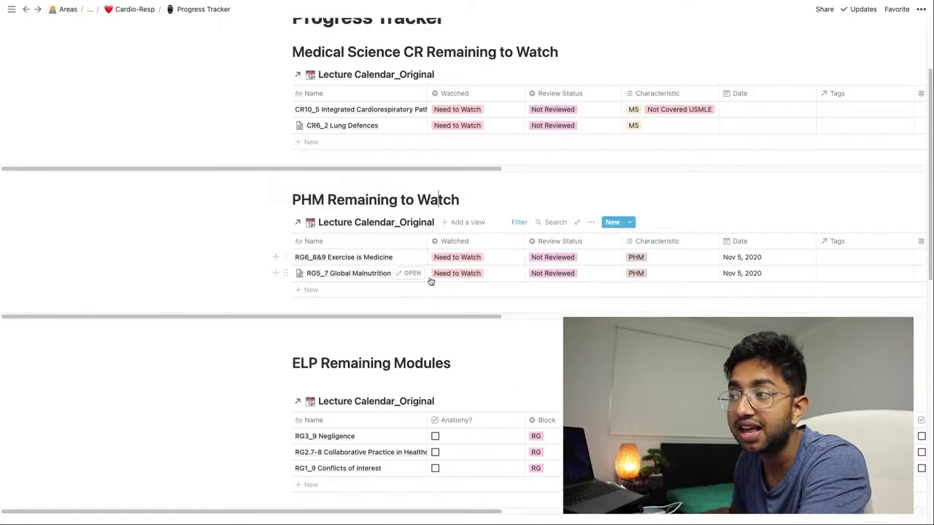
scroll(431, 281, down, 2)
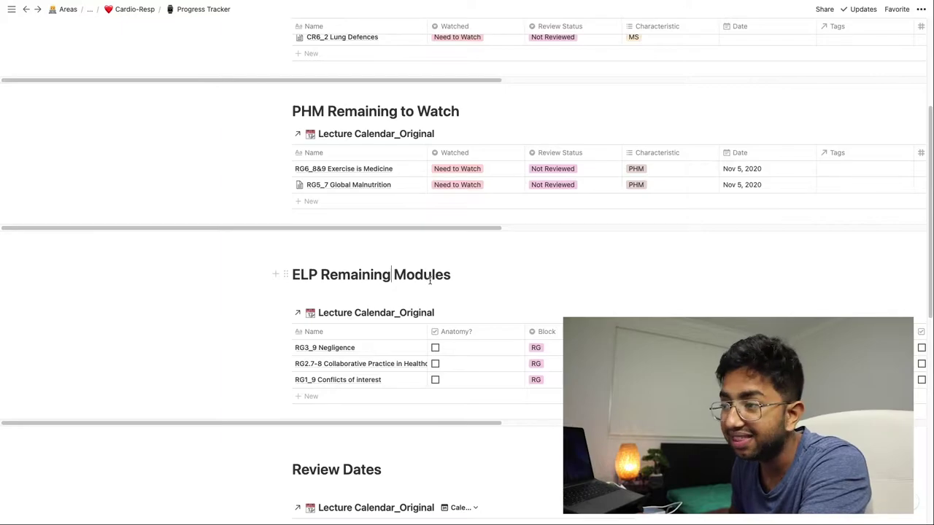
scroll(431, 281, down, 5)
scroll(394, 292, down, 4)
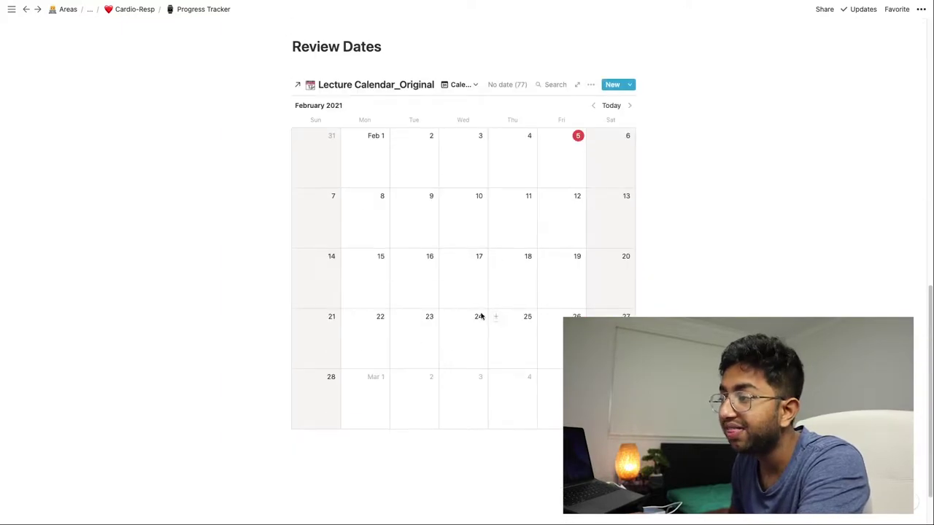
scroll(501, 238, up, 1)
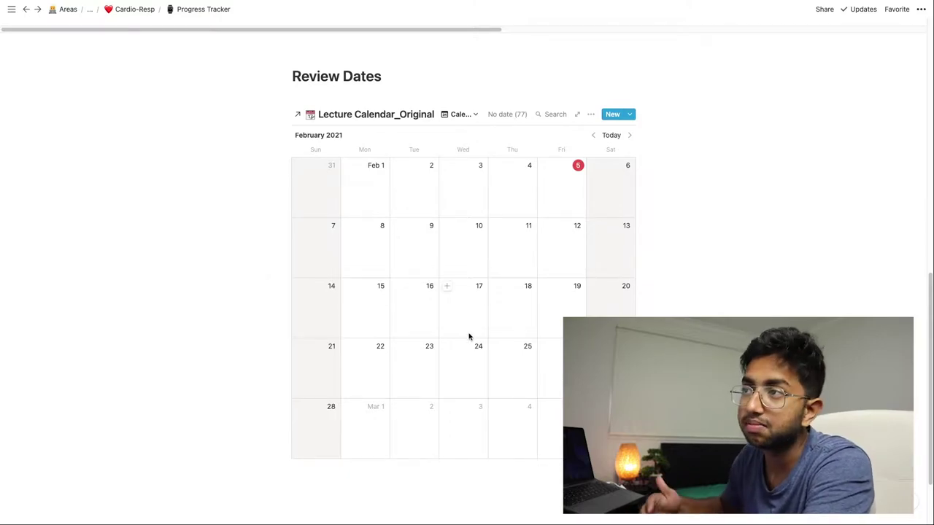
scroll(464, 337, up, 10)
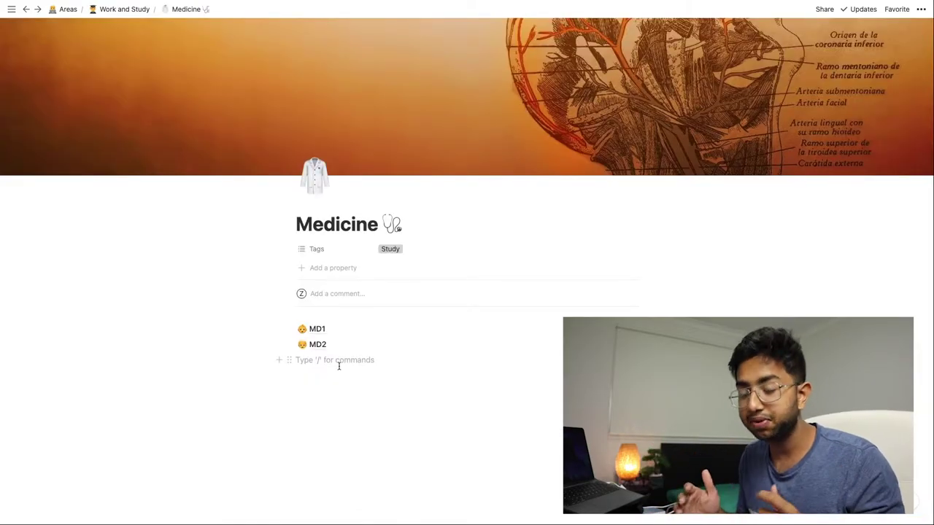
Create a sub-page titled 'YouTube Tutoria' under MD2 and type /table in its body
text(/page)
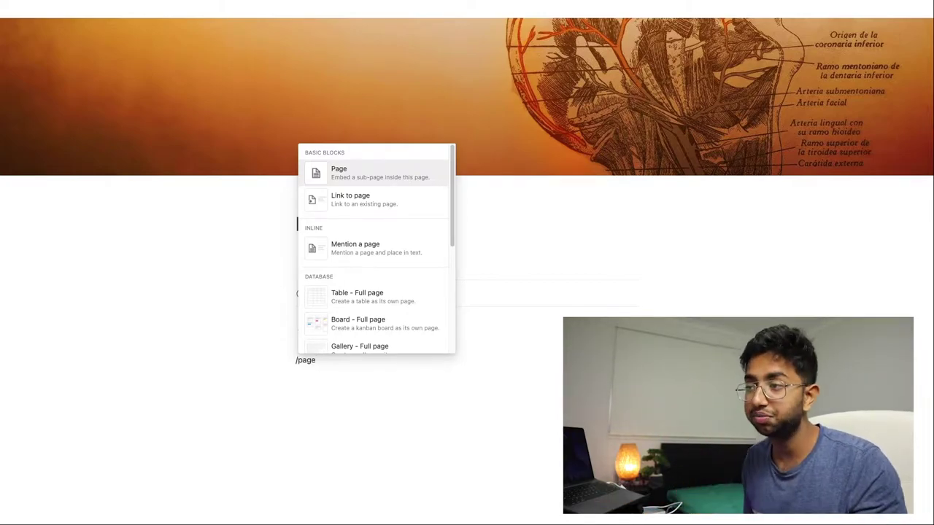
key(Return)
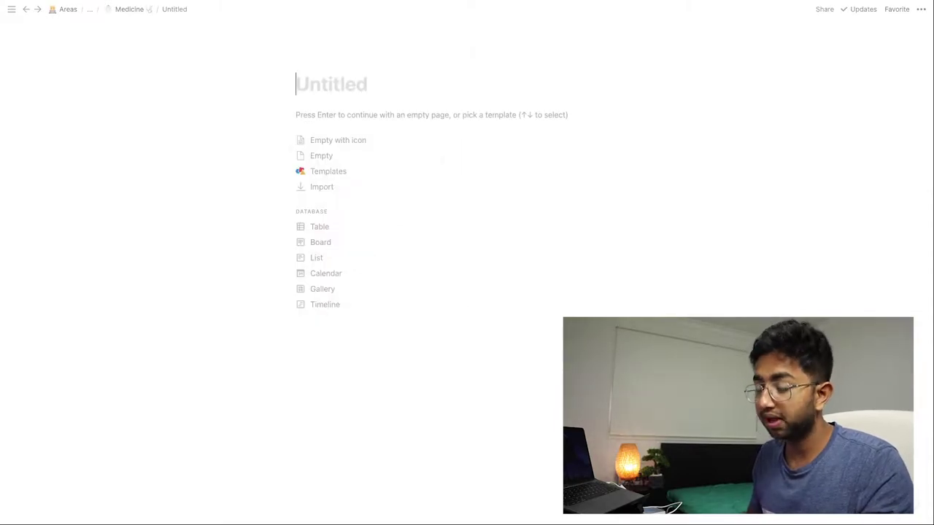
text(You)
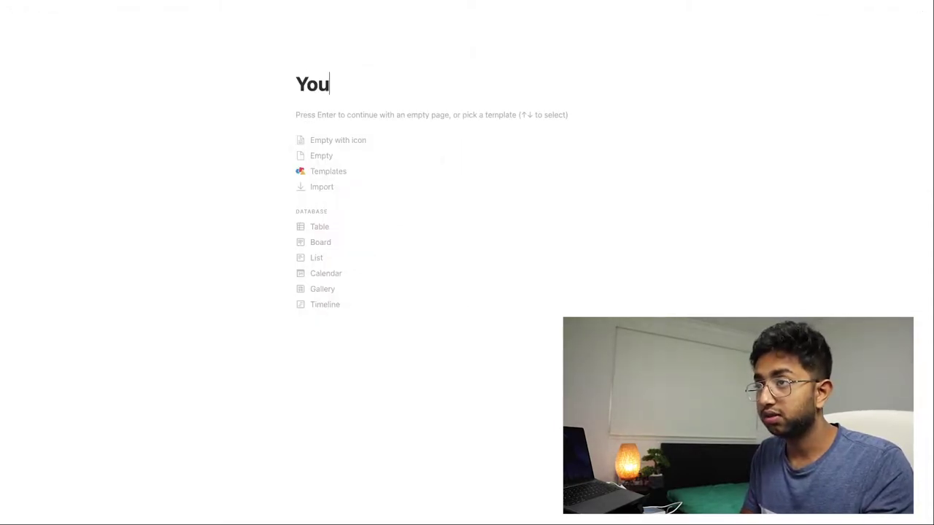
text(Tube Tutoria)
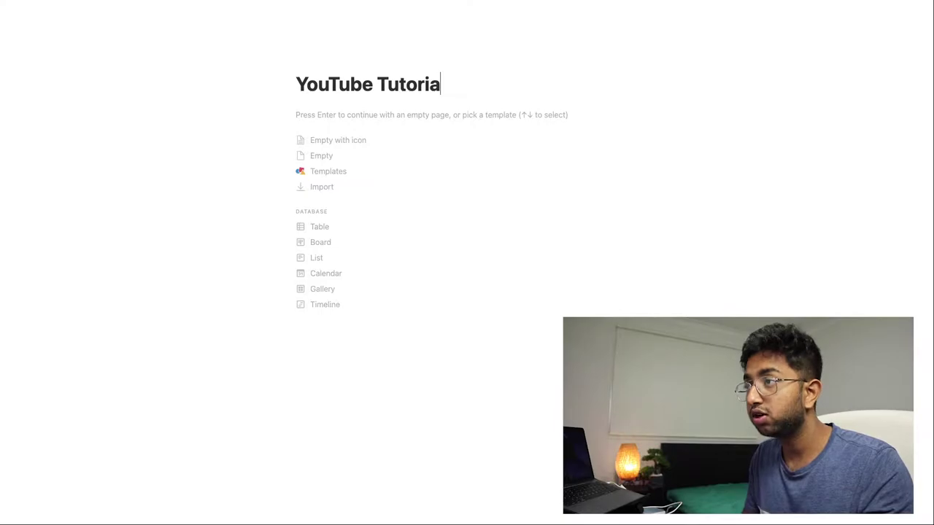
key(Return)
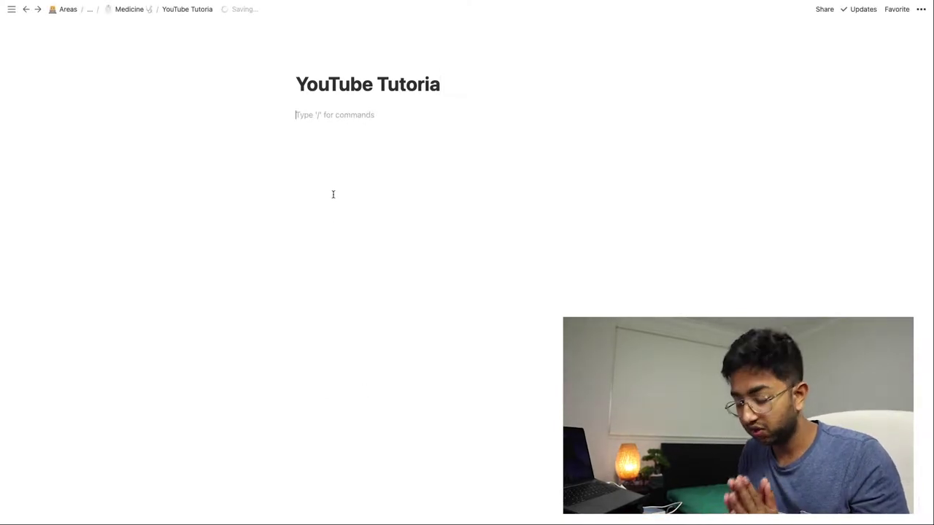
text(/table)
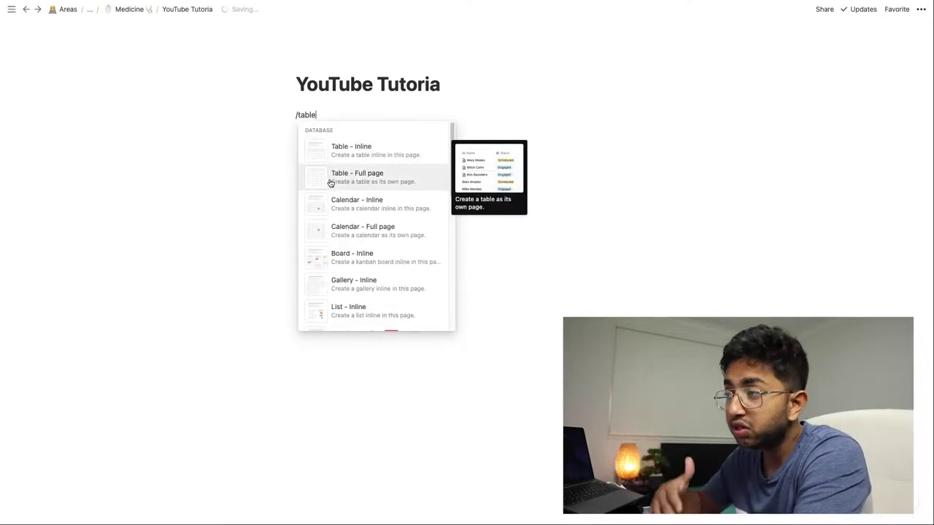
Insert a full-page table database titled 'Lecture Tracker Legendary'
click(330, 183)
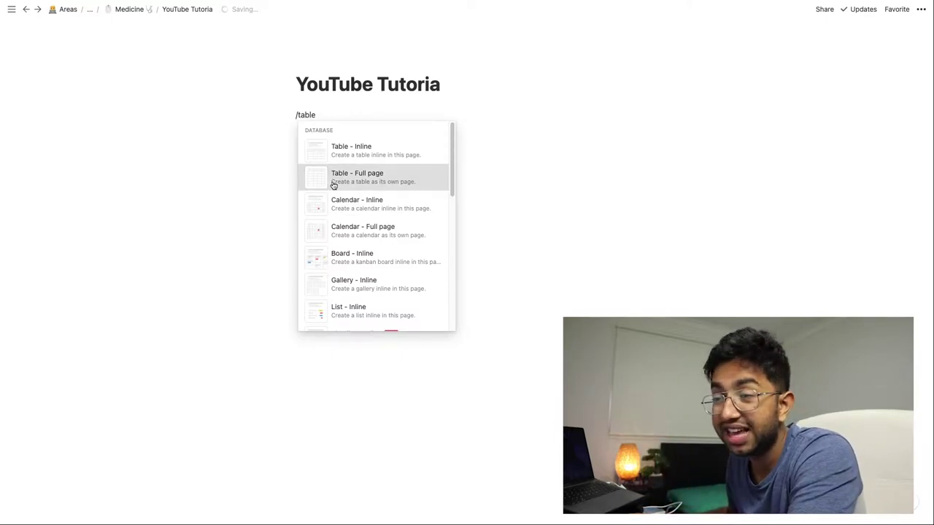
text(L)
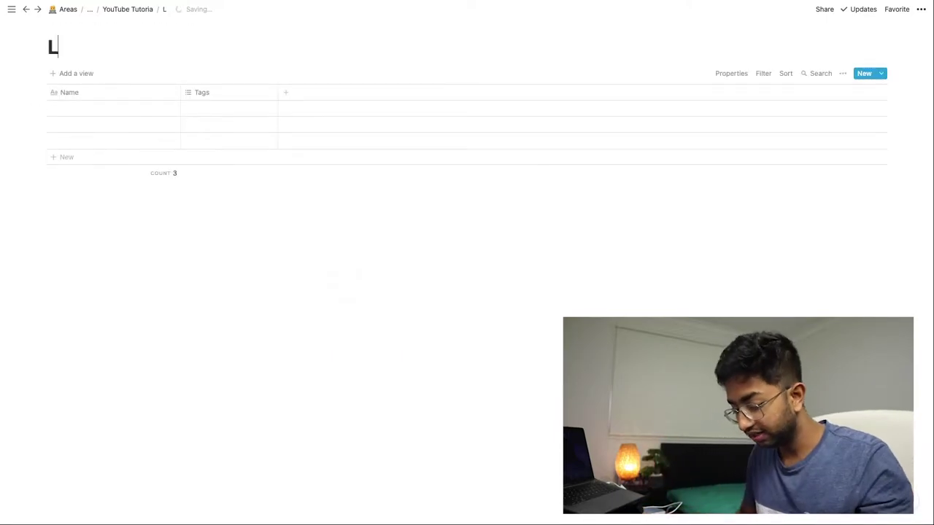
text(ecture Tr)
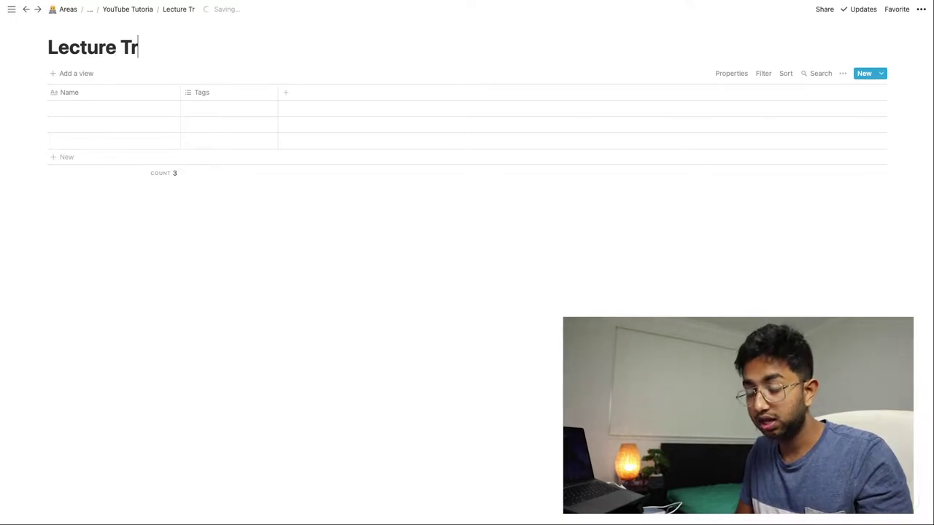
text(acker Legendary)
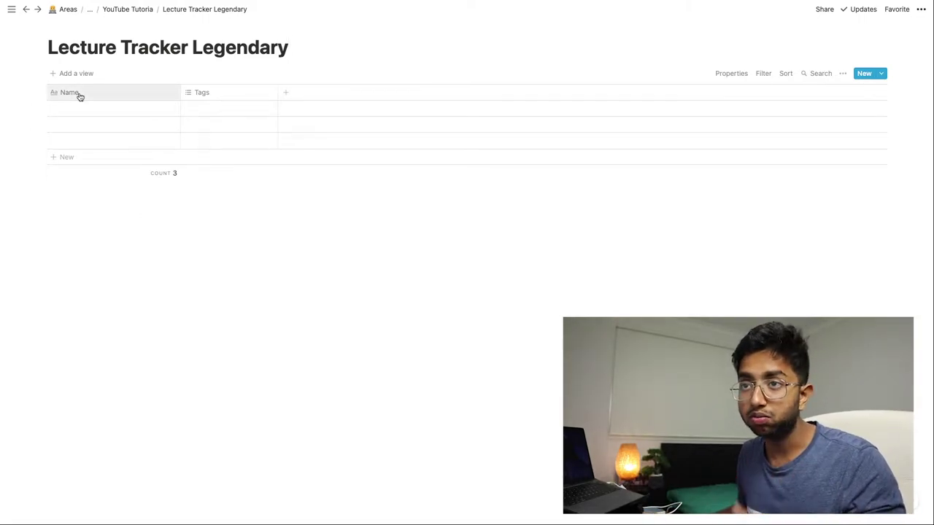
click(216, 93)
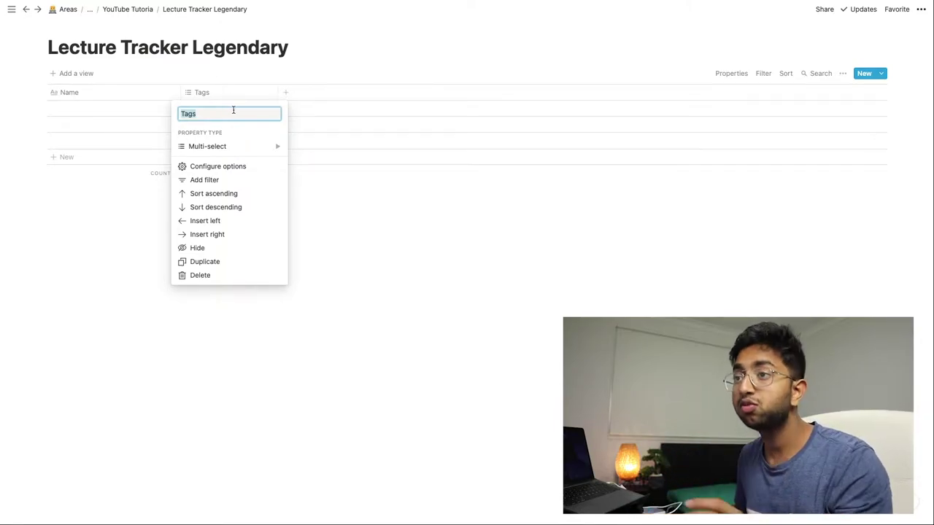
Rename the Tags column to Branch as a multi-select property
text(Bri)
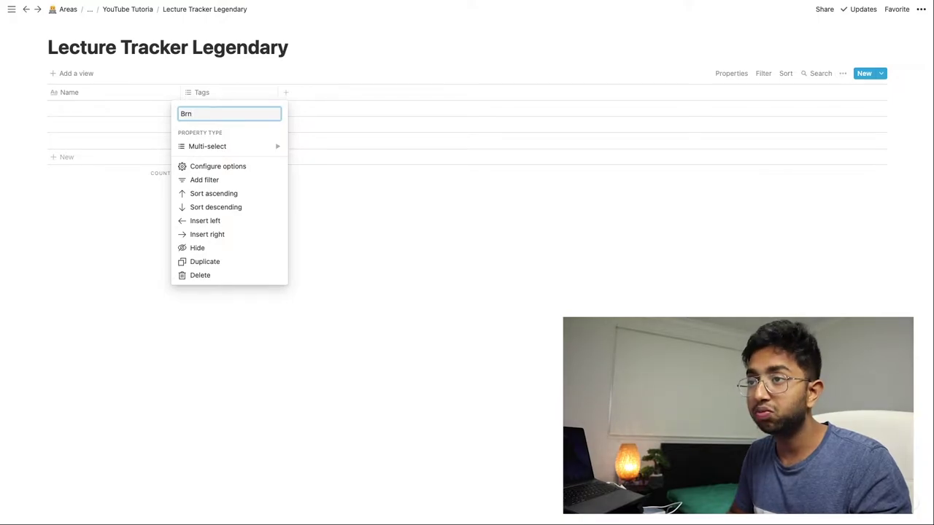
mouse_move(264, 150)
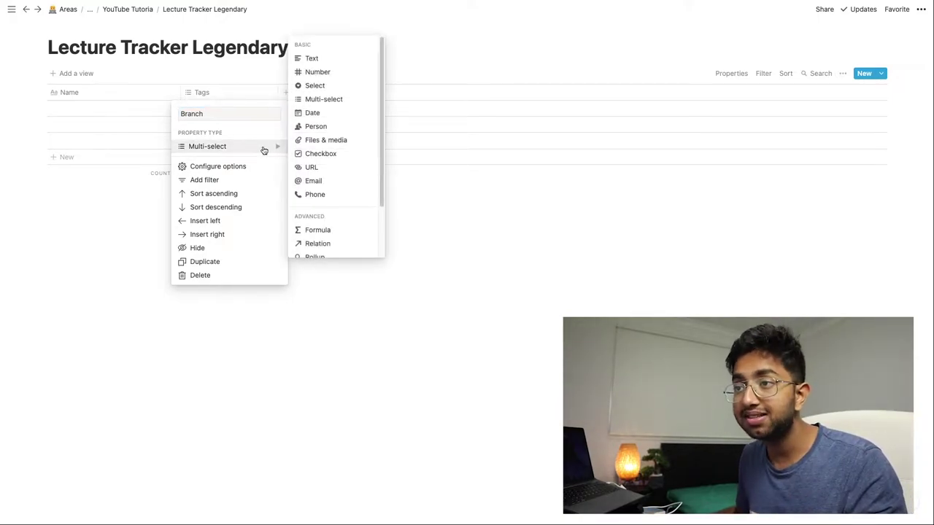
click(318, 100)
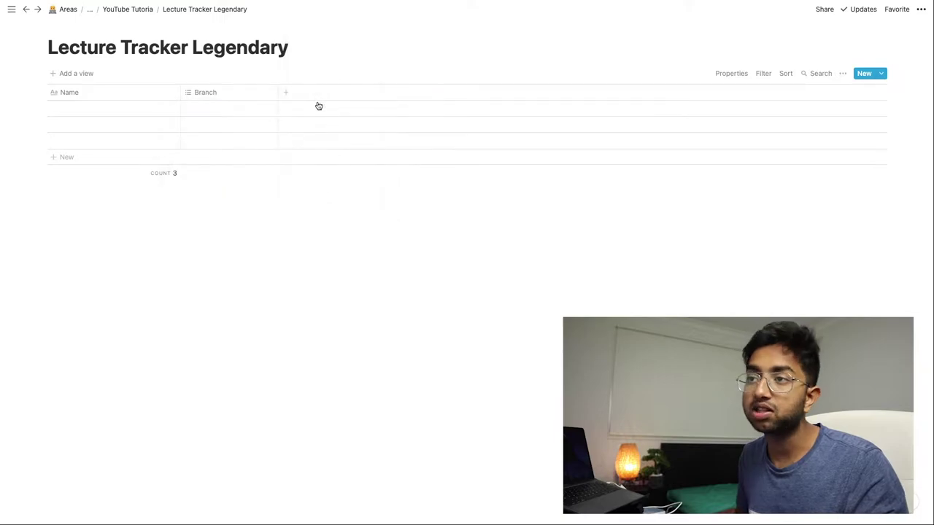
Create Branch options MS, Physiology, Pathology, Pharmacology and CP from the first row's cell
click(223, 108)
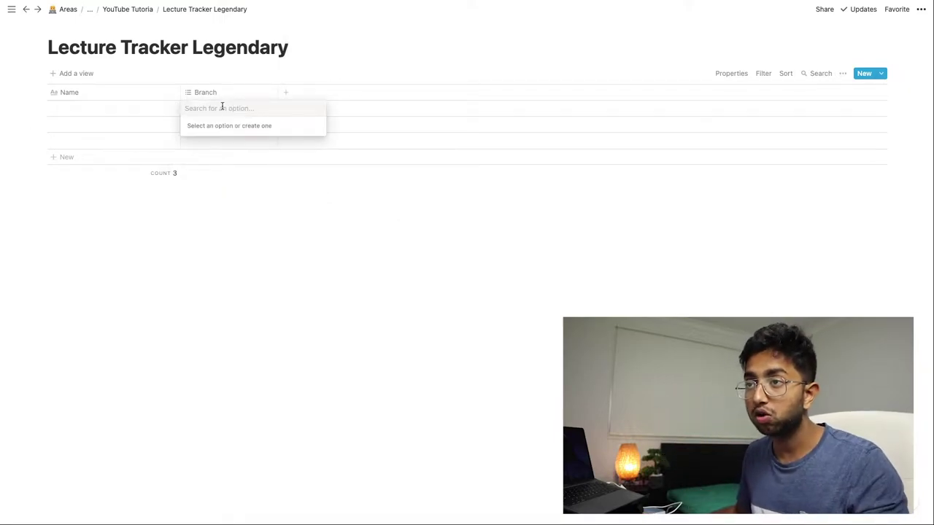
text(M)
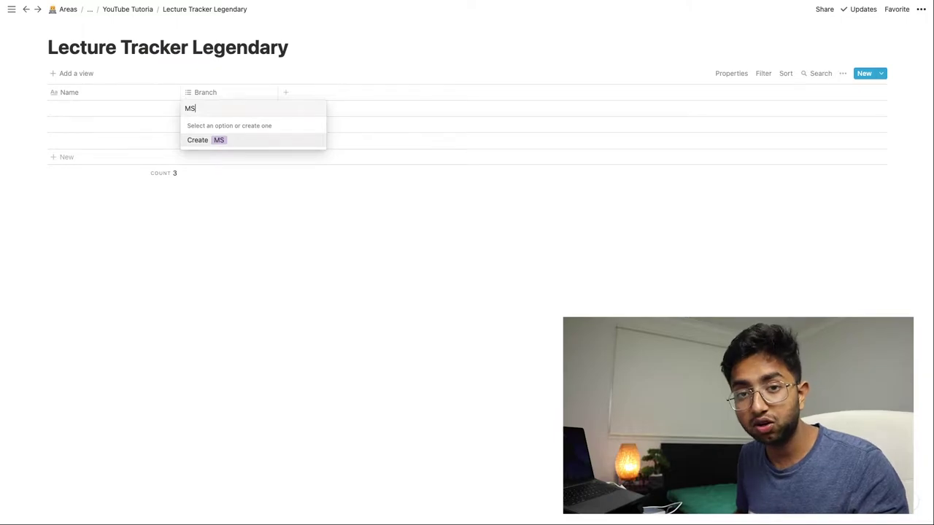
text(S)
key(Return)
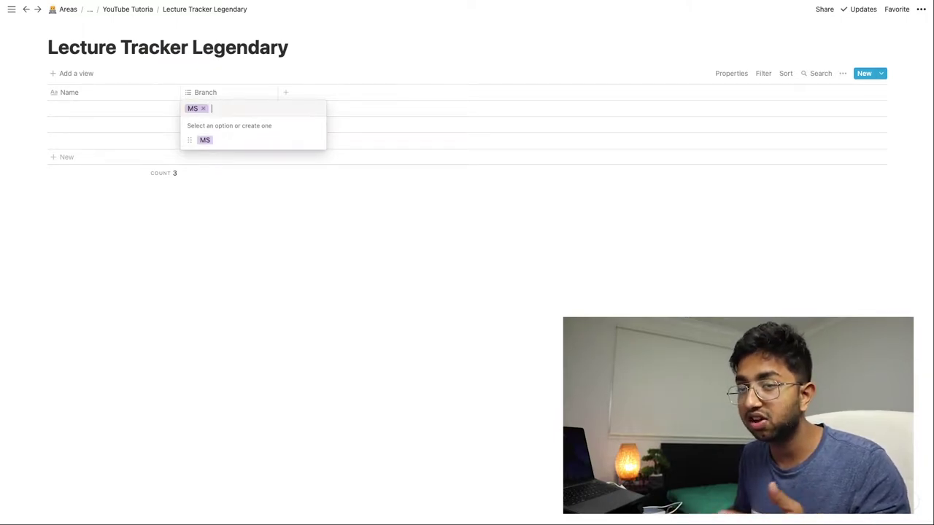
text(Physi)
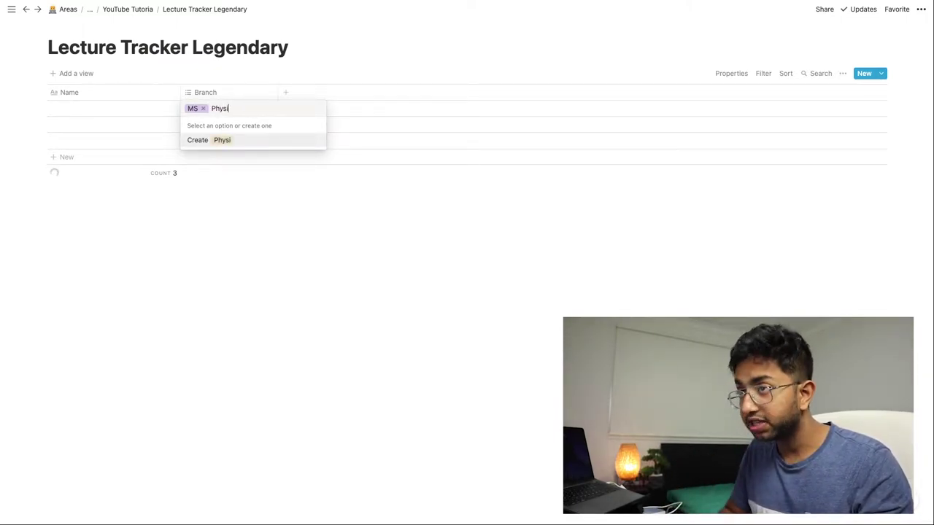
text(ology)
key(Return)
text(Pathology)
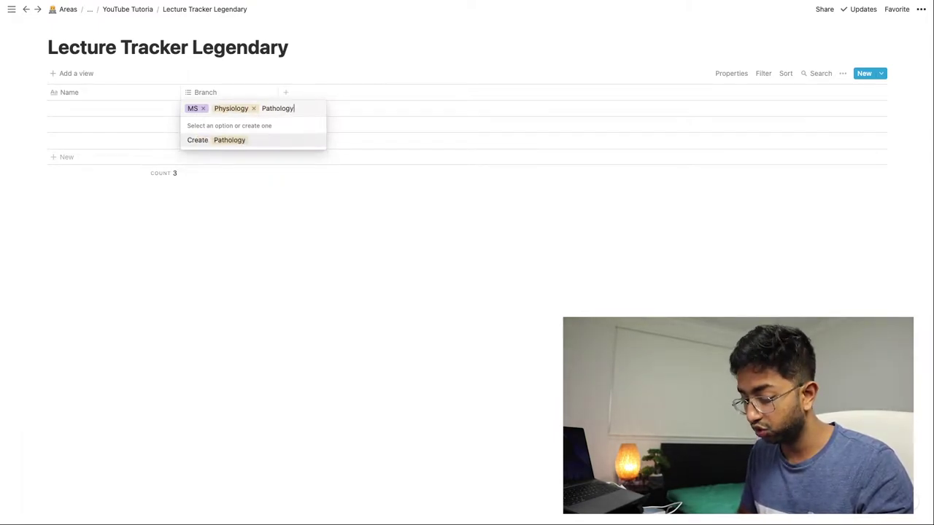
key(Return)
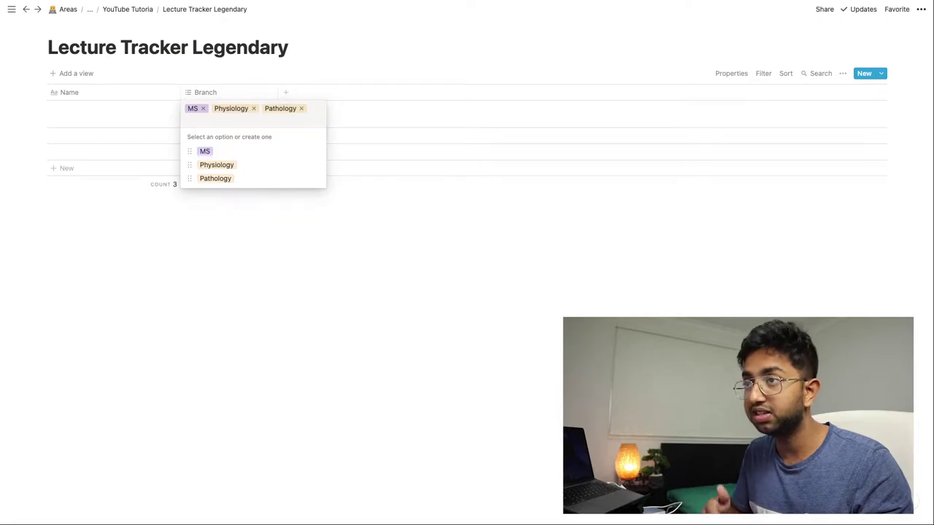
text(P)
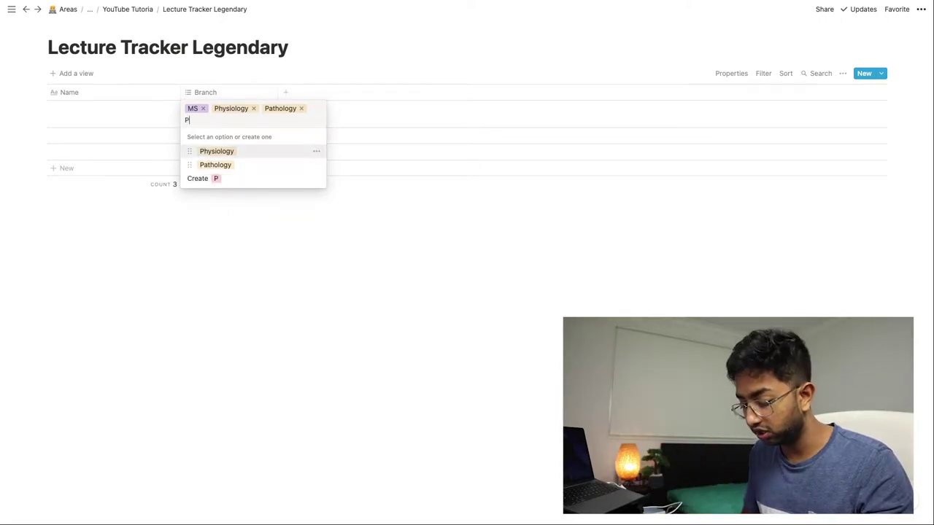
text(harmacology)
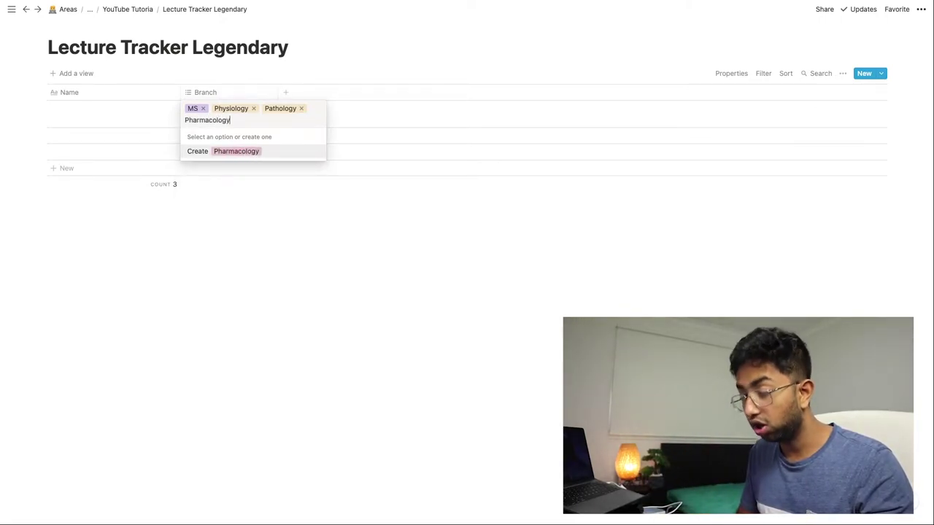
key(Return)
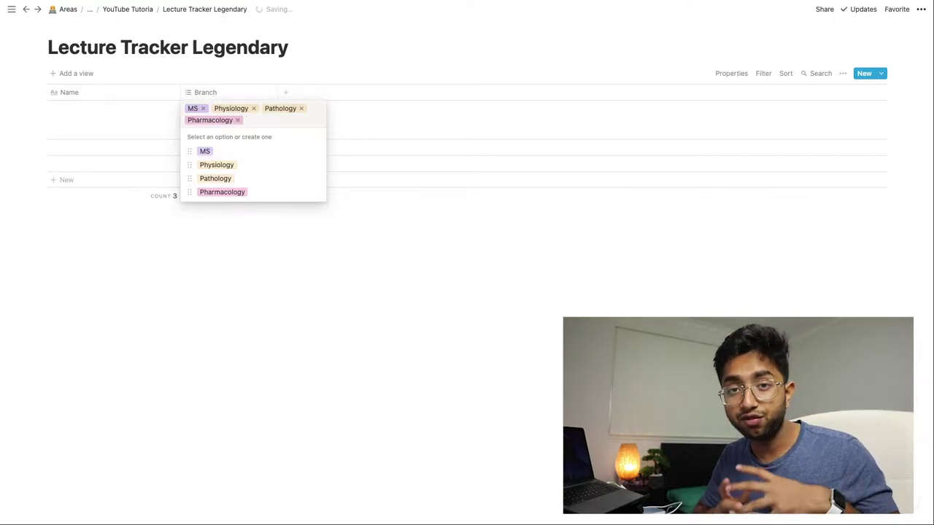
text(PHM)
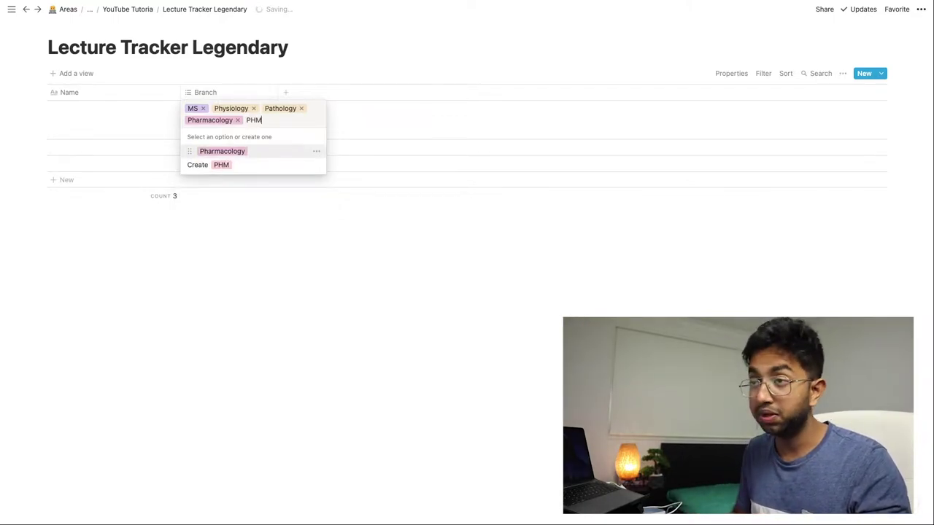
key(BackSpace)
key(BackSpace)
key(BackSpace)
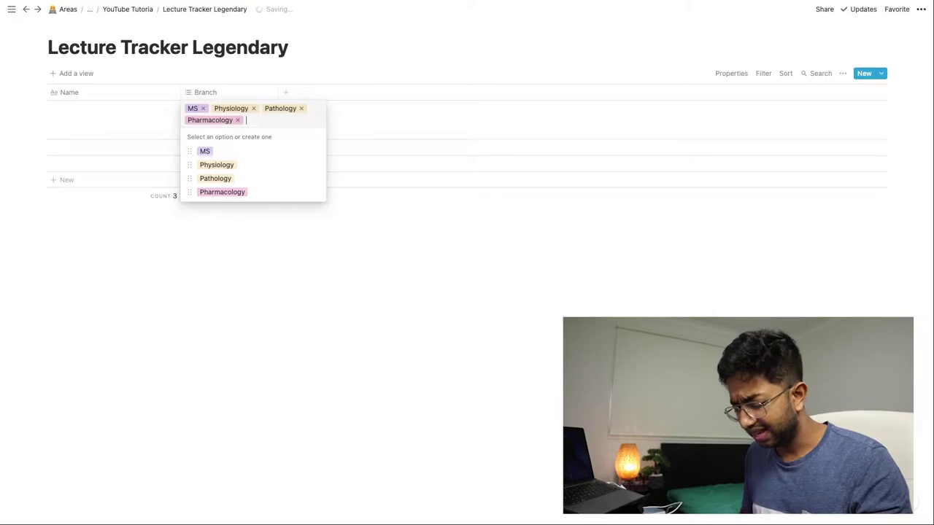
text(CP)
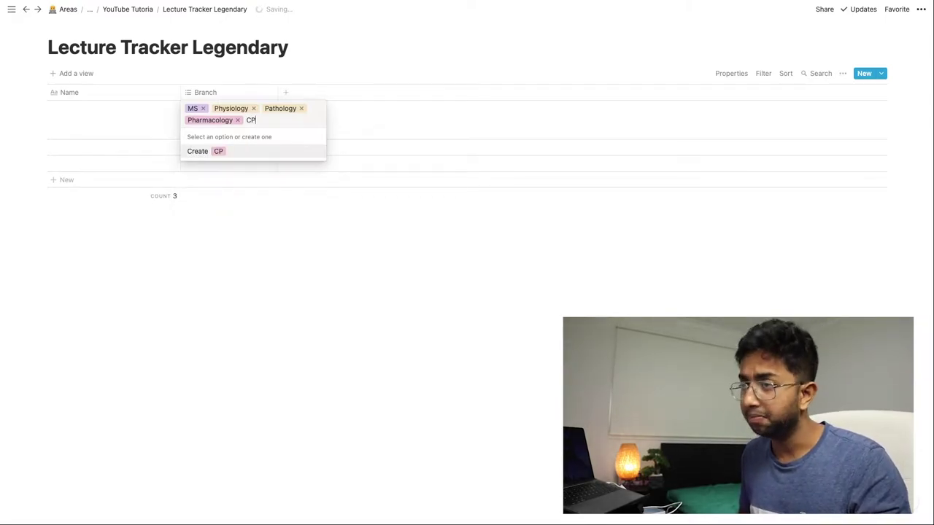
key(Return)
Clear the sample tags from the first row's Branch cell
click(227, 281)
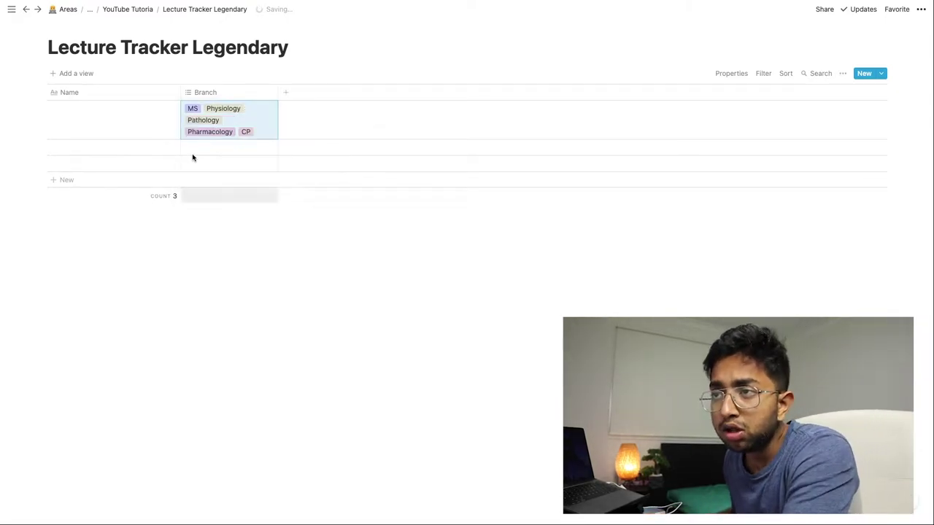
click(259, 118)
click(290, 284)
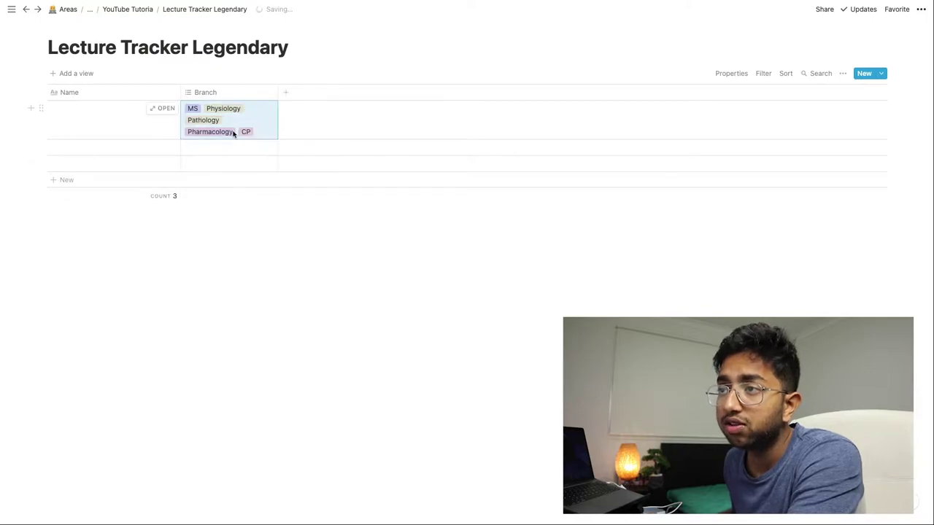
key(BackSpace)
Name the first row 'Lecture 1'
click(127, 110)
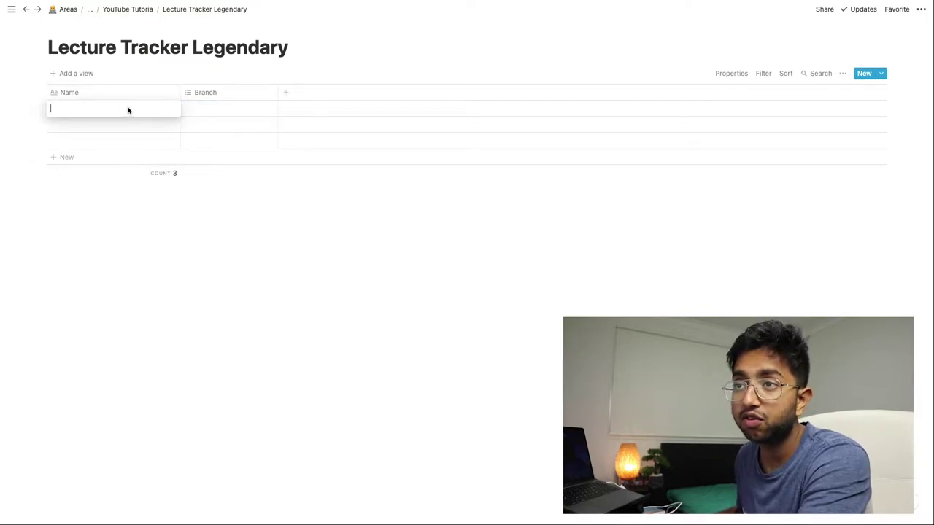
text(Lecture 1)
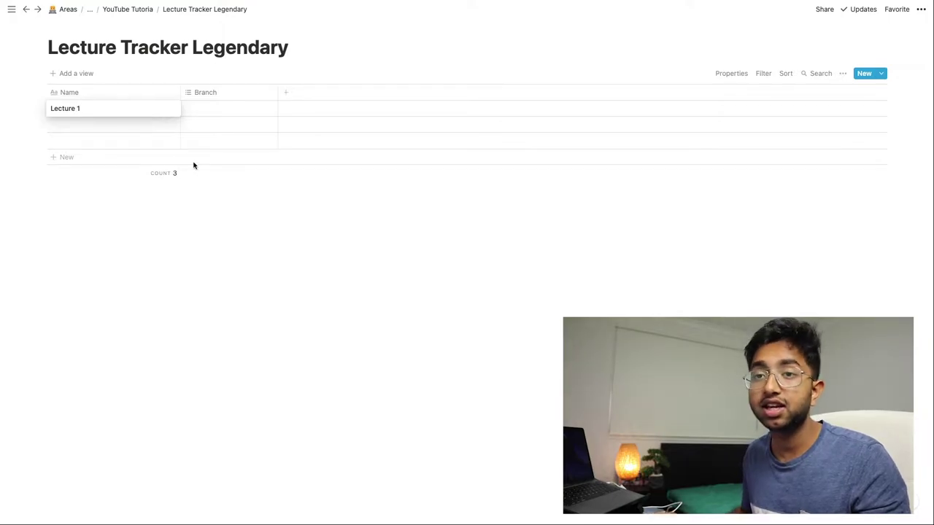
key(Escape)
Tag Lecture 1's Branch as MS and Physiology, then add a new property column
click(219, 109)
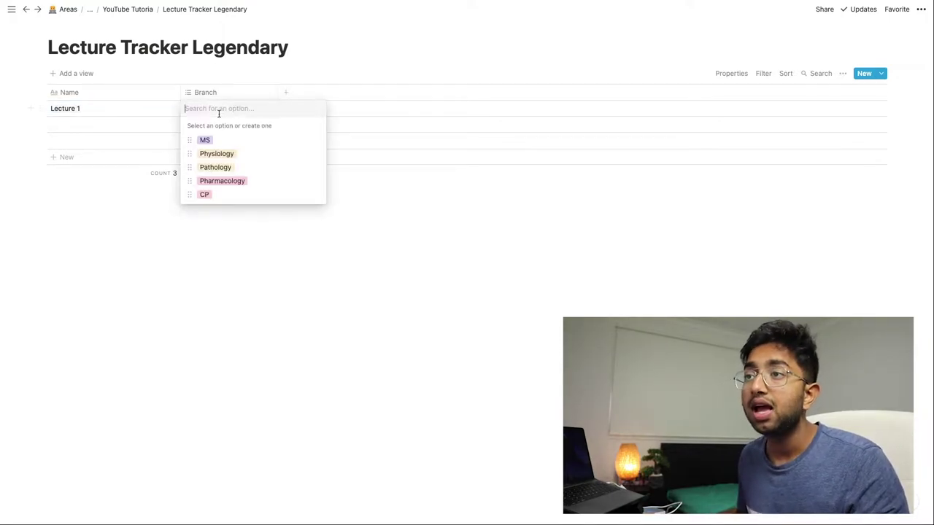
click(208, 141)
click(227, 155)
key(Escape)
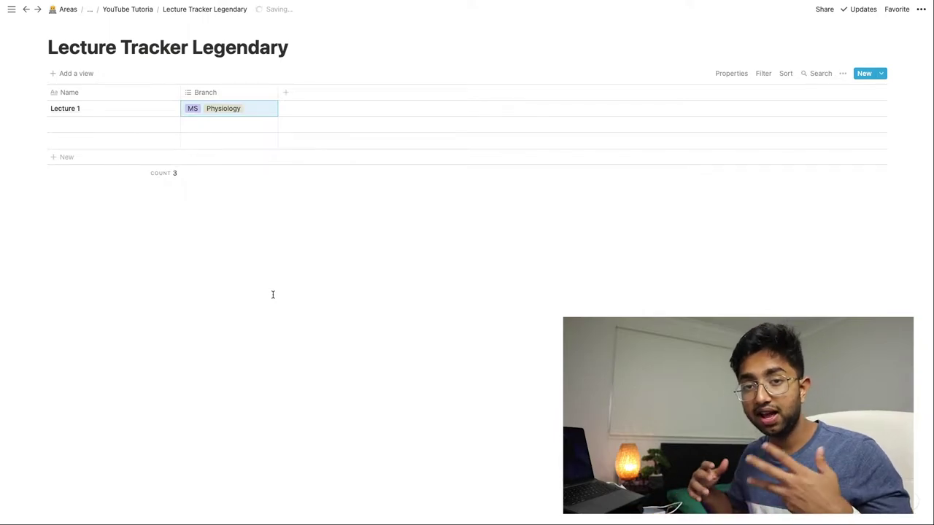
click(290, 94)
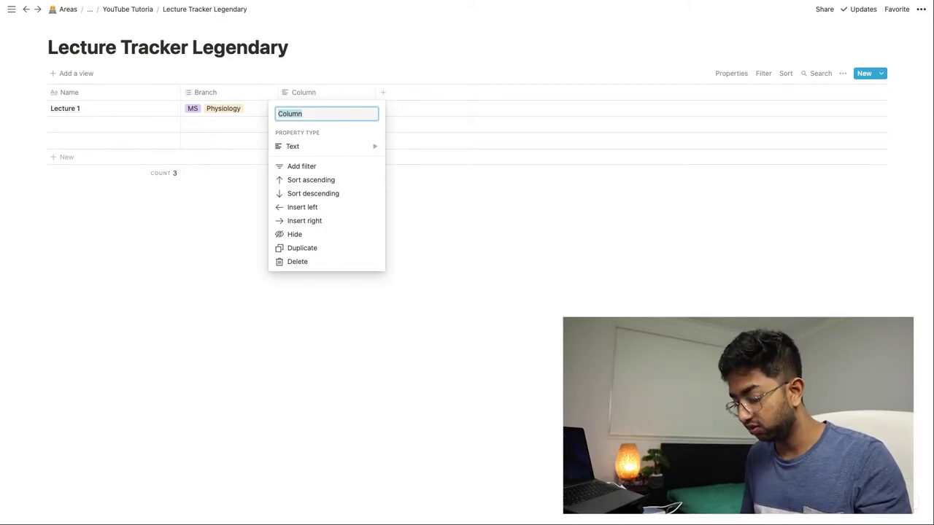
Rename the new column to Yield and make it a Select property
text(Yield)
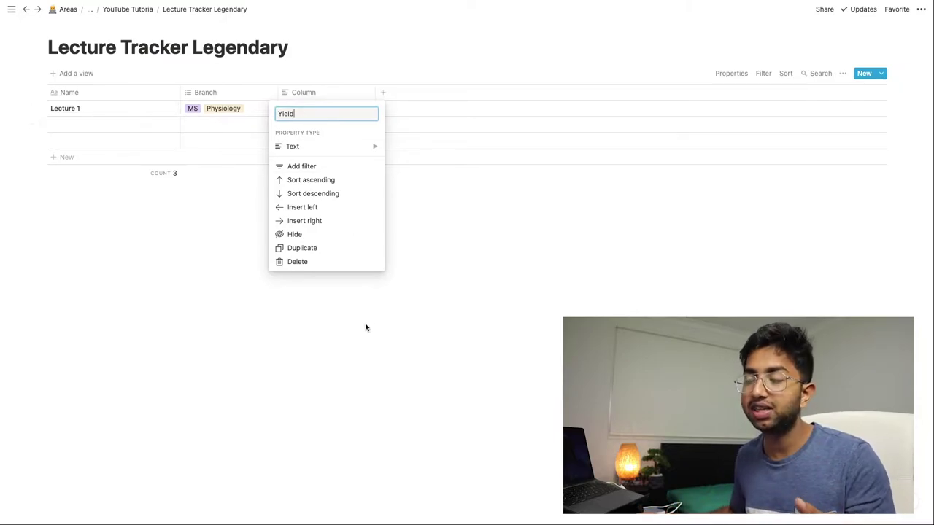
mouse_move(328, 153)
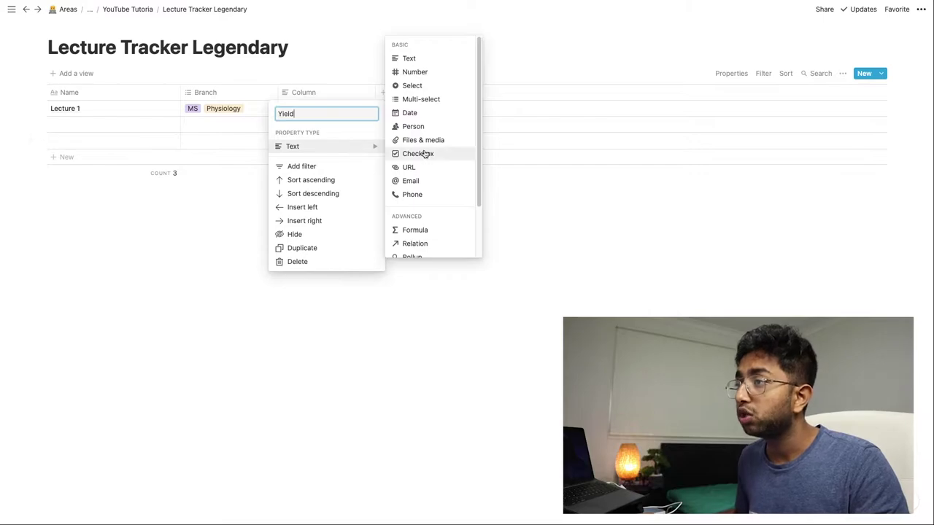
scroll(423, 153, down, 2)
scroll(424, 152, up, 2)
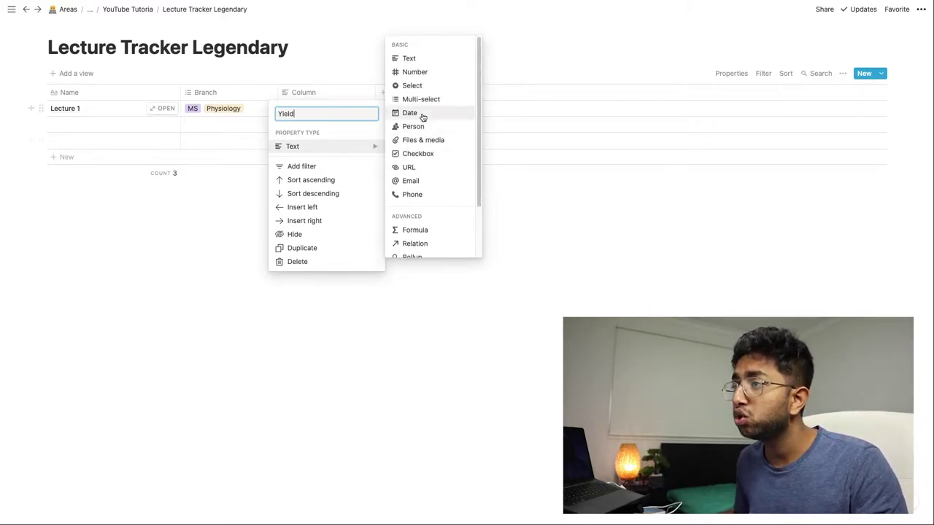
click(414, 86)
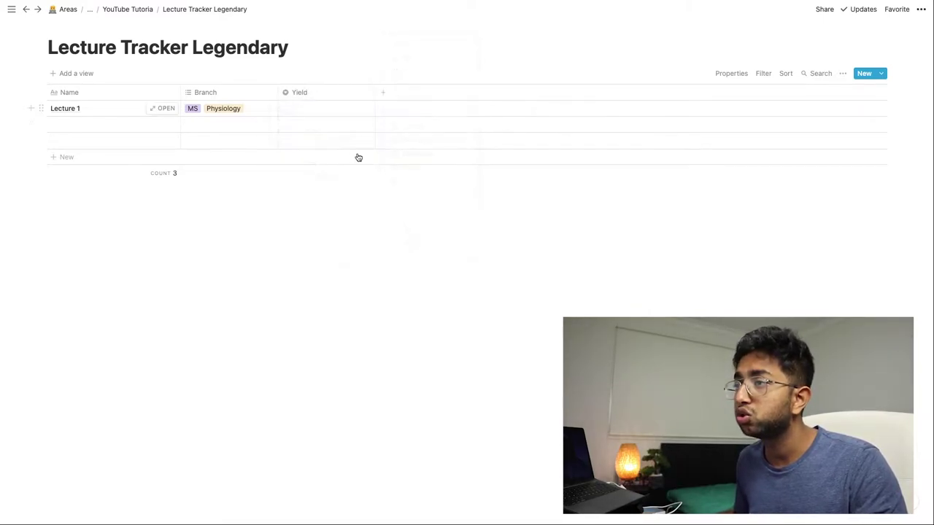
Create Yield options Low, High and Medium, leaving Lecture 1 set to Medium
click(322, 109)
text(Lo)
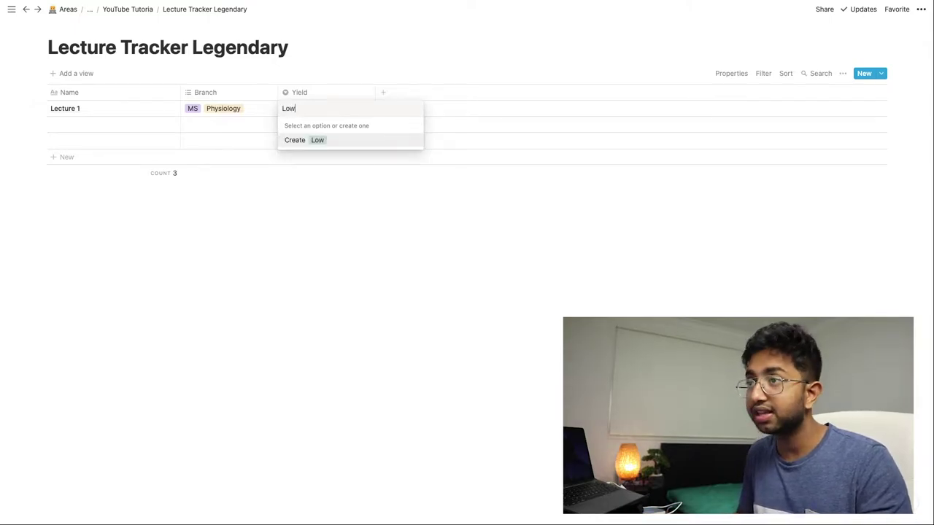
text(w)
key(Return)
click(321, 108)
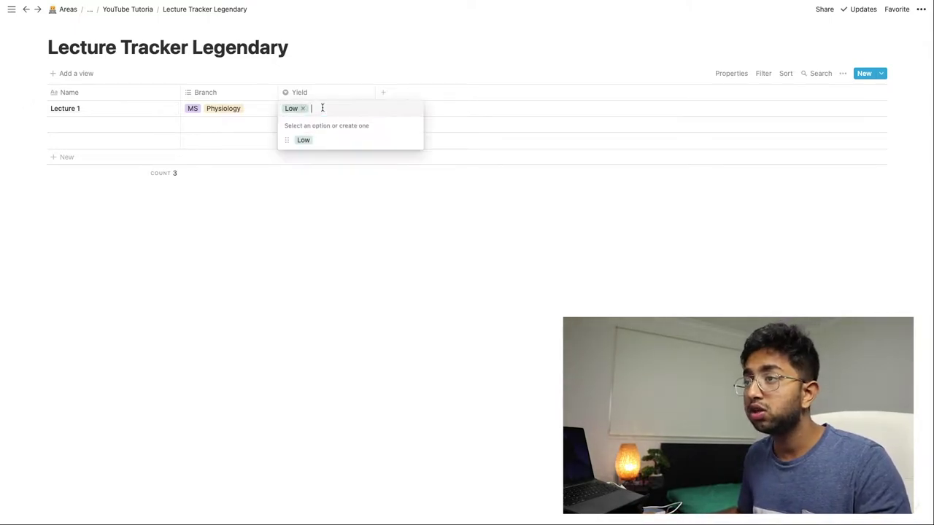
text(High)
key(Return)
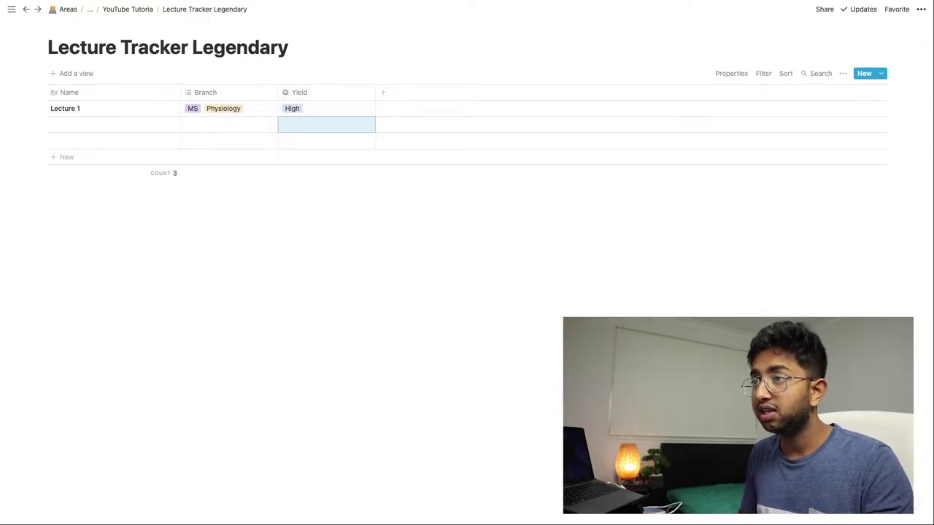
click(319, 107)
text(Medium)
key(Return)
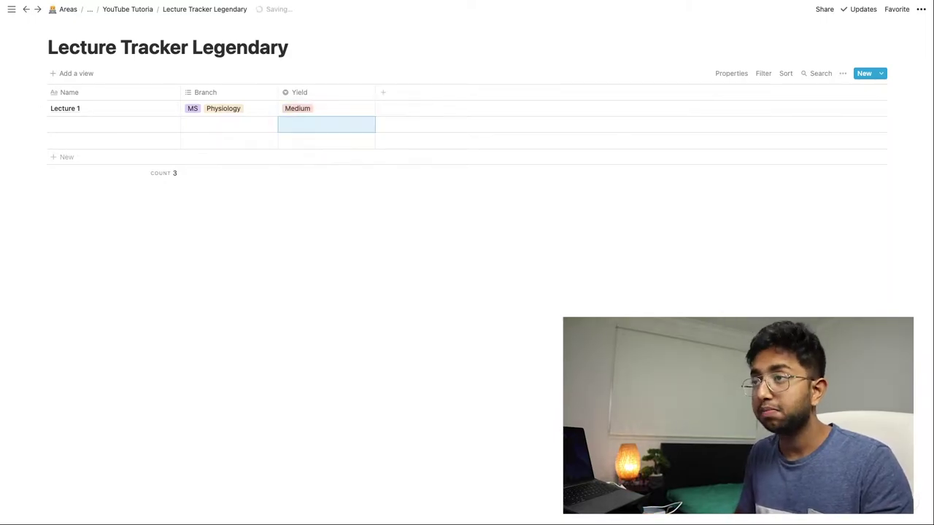
click(313, 115)
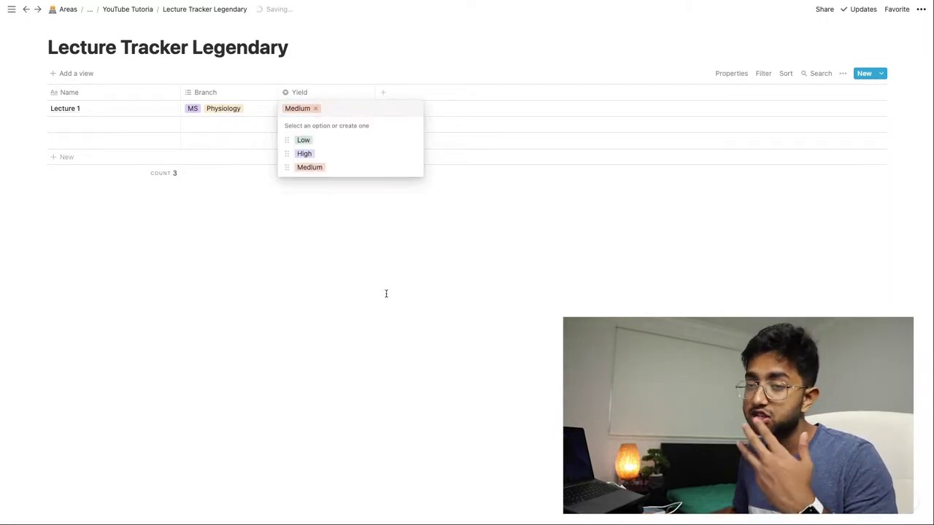
key(Escape)
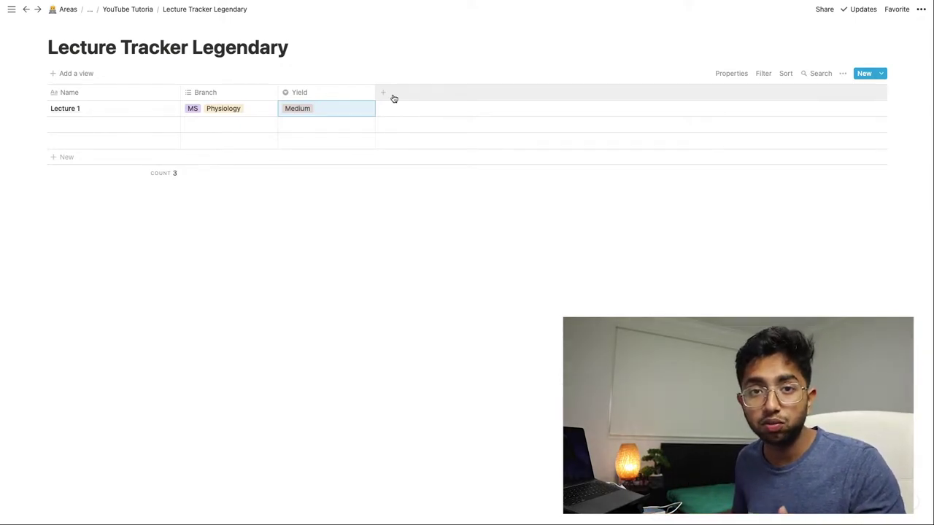
Add a multi-select column named Review Status
click(391, 96)
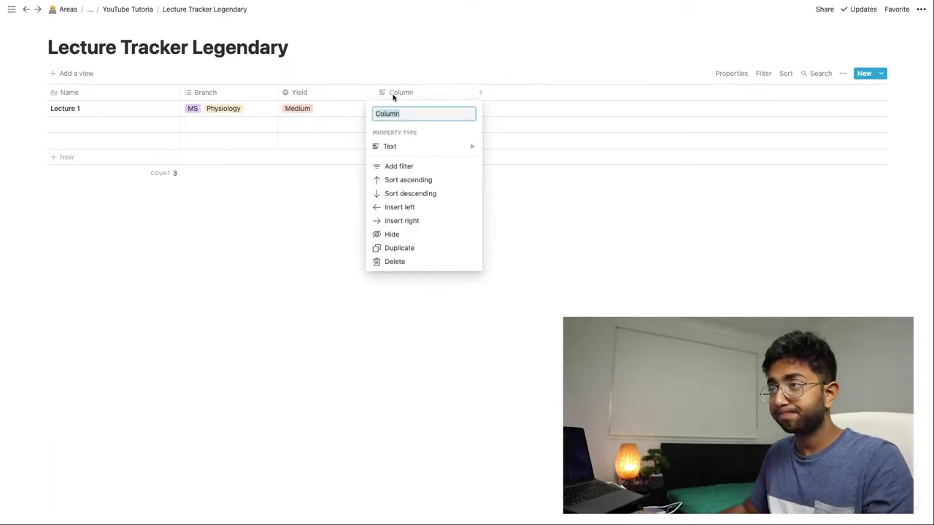
mouse_move(412, 148)
click(518, 100)
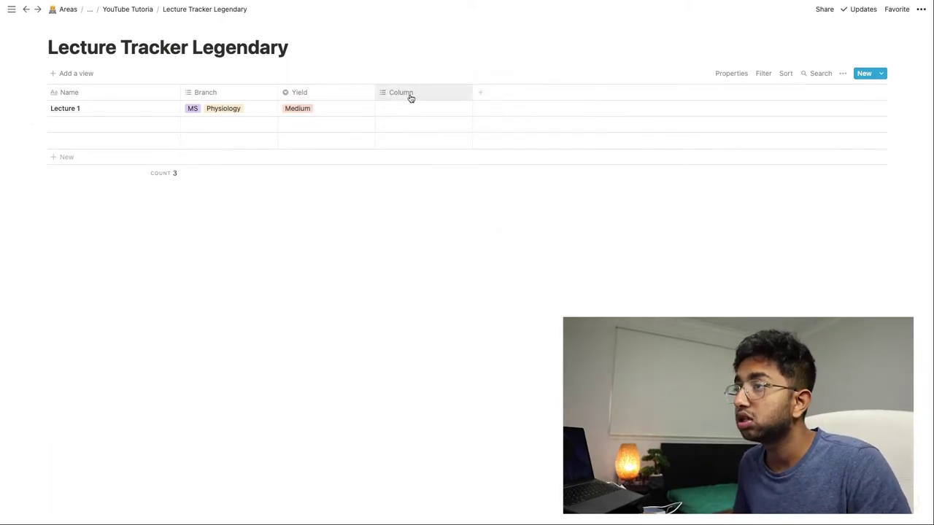
click(411, 96)
text(Review Status)
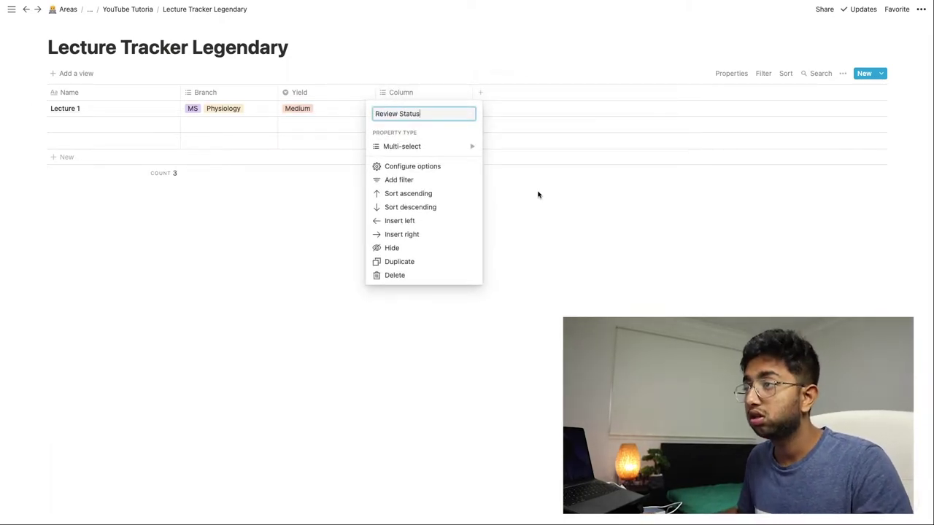
click(541, 192)
Create Review Status options Just Watched, Extraction Complete, Almost Done and Completely Reviewed
click(427, 109)
text(Just Watched)
key(Return)
text(Extra)
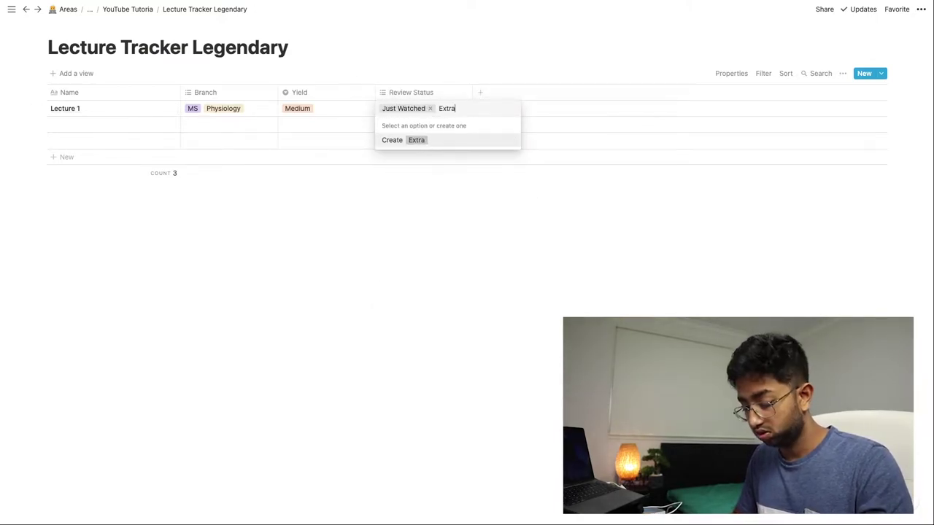
text(ction Complete)
key(Return)
text(Almos)
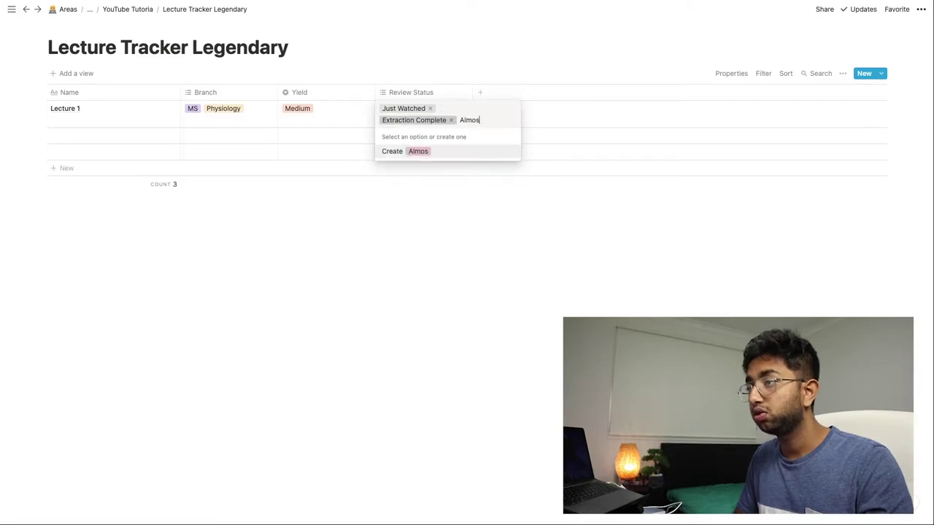
text(t Done)
key(Return)
text(Completely Reviewed)
key(Return)
Clear Lecture 1's review tags and add a Watched? checkbox property
key(Escape)
key(BackSpace)
click(486, 146)
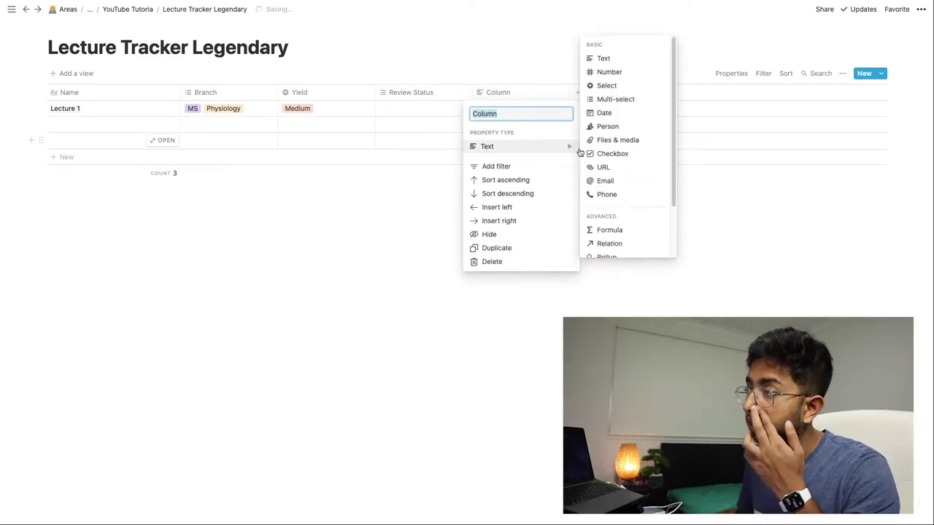
click(605, 152)
click(521, 93)
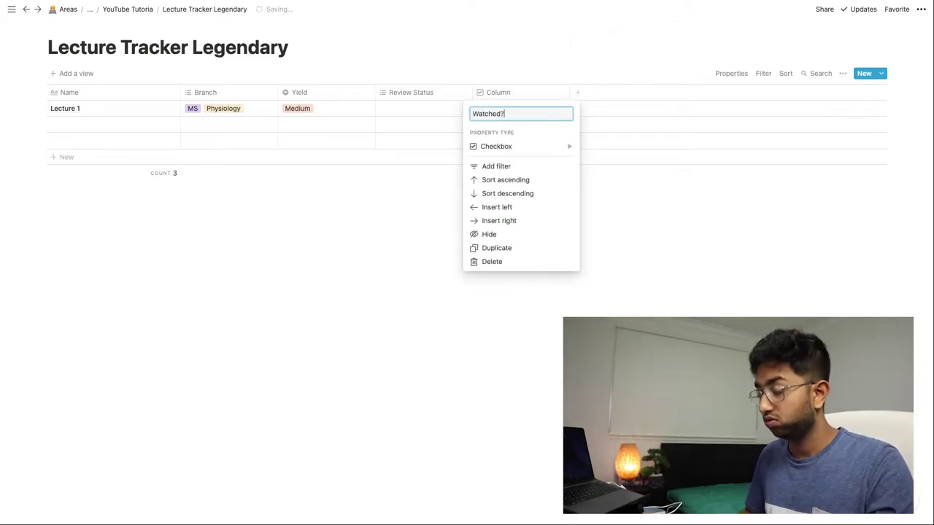
key(Return)
Add a Review Date property of type Date
click(586, 92)
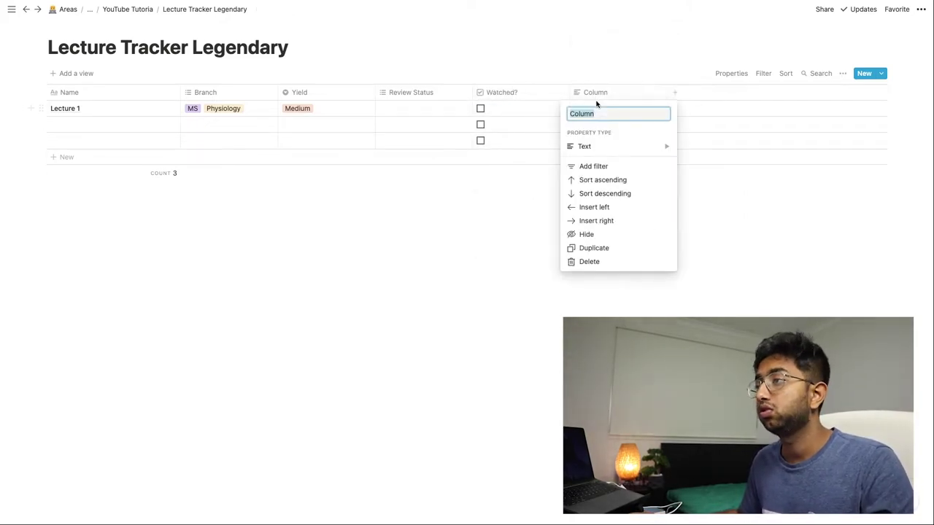
text(Review Date)
click(617, 146)
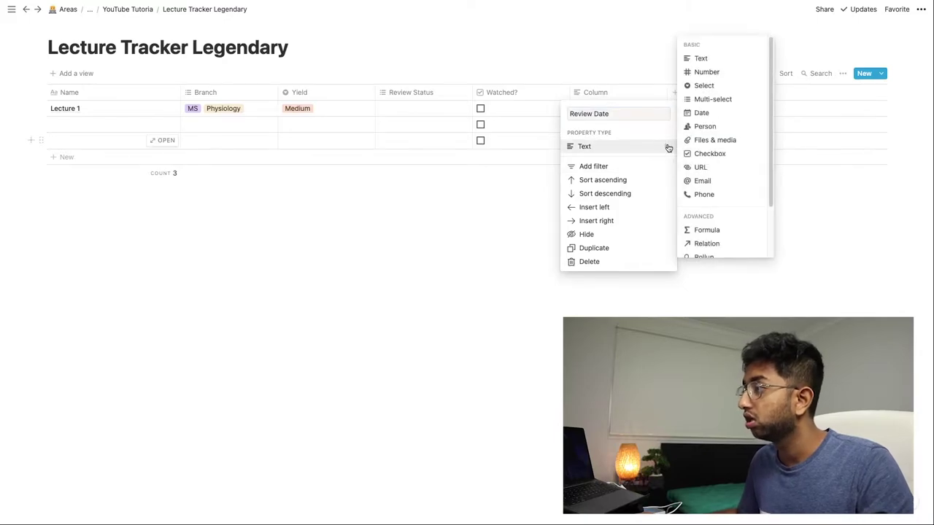
click(708, 112)
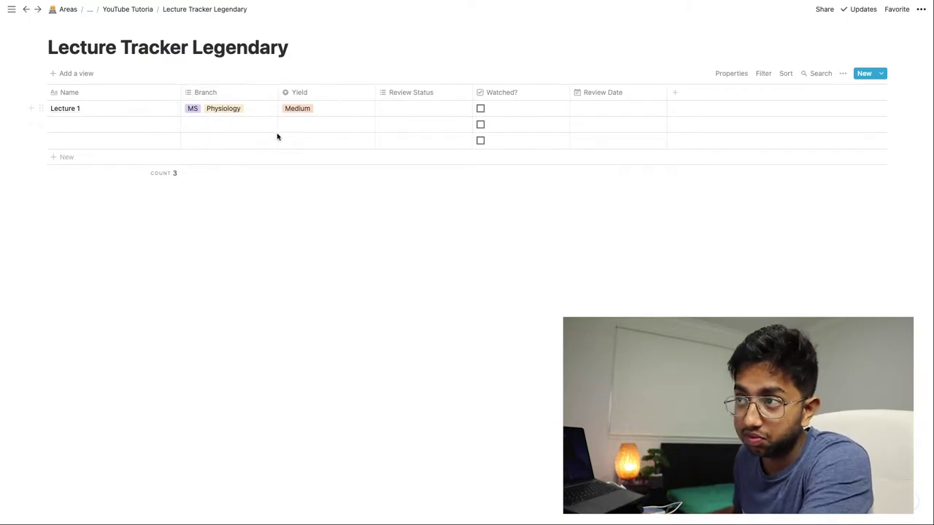
Tick Watched? for Lecture 1 and set its review date to Feb 10, 2021
click(410, 109)
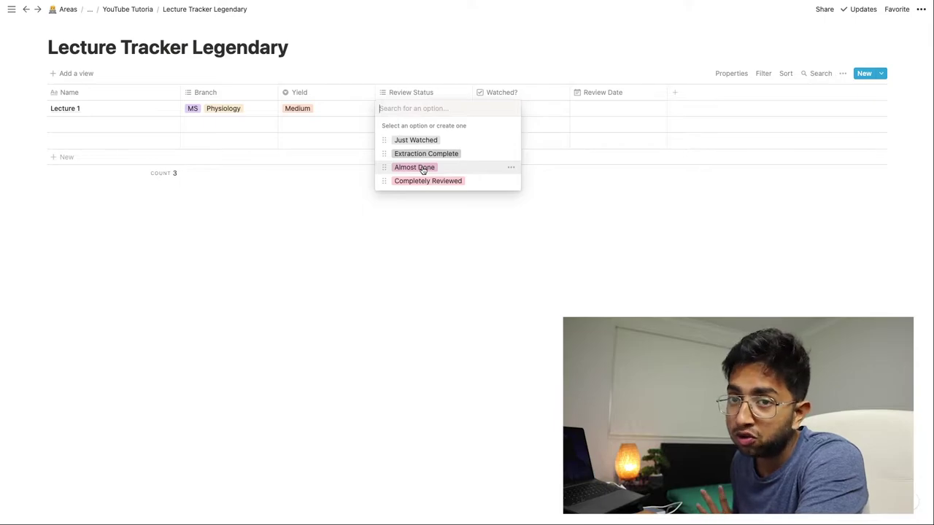
click(363, 234)
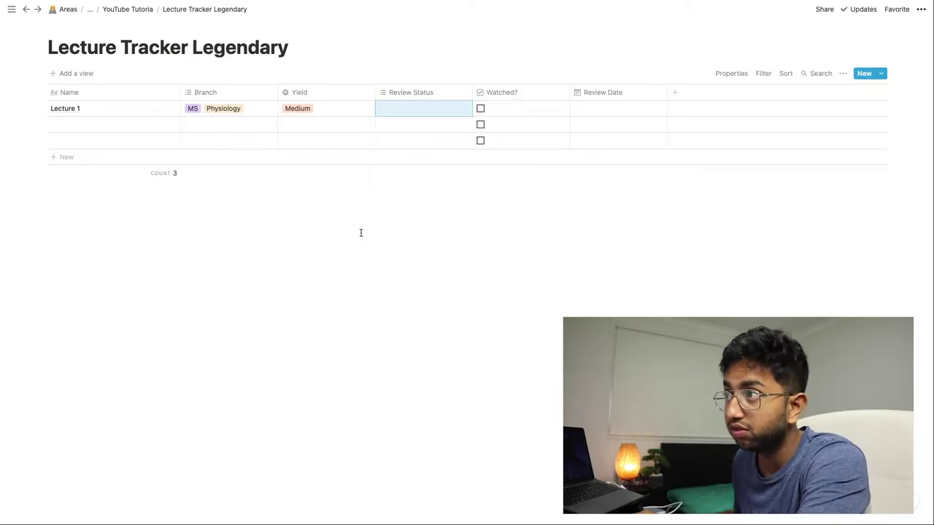
click(481, 108)
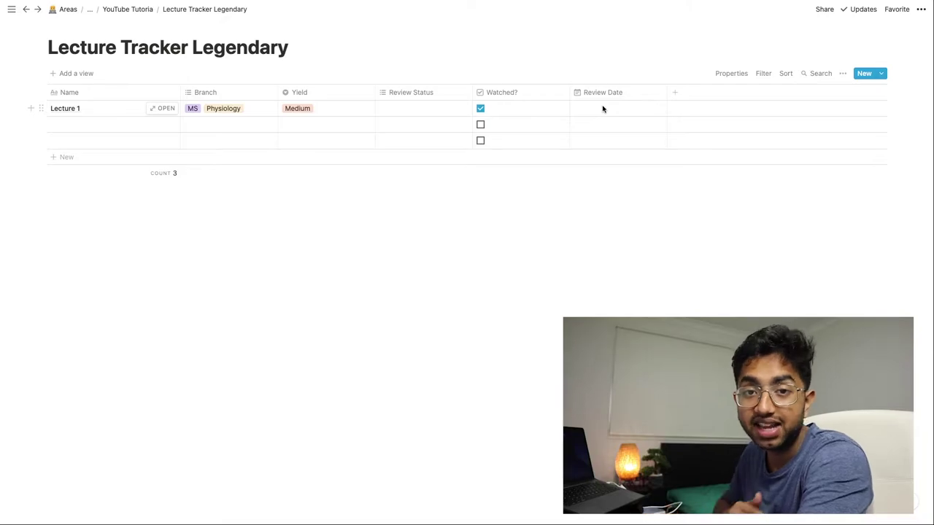
click(581, 108)
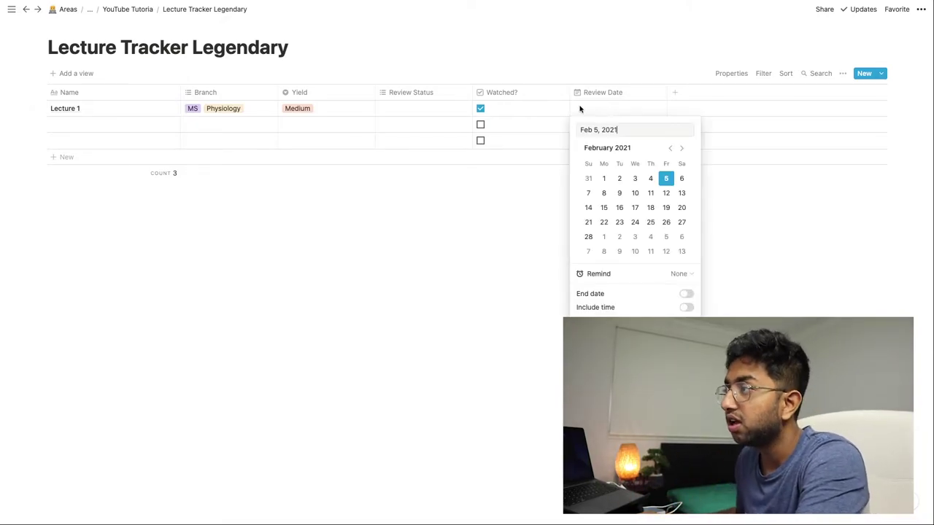
click(635, 194)
key(Escape)
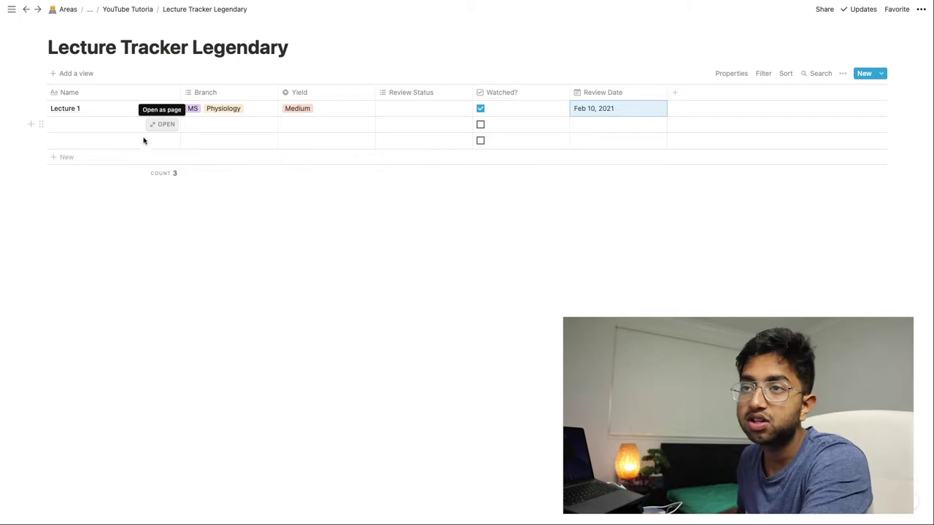
Name row 2 Lecture 2 with branch Pharmacology, yield High and status Just Watched
click(114, 125)
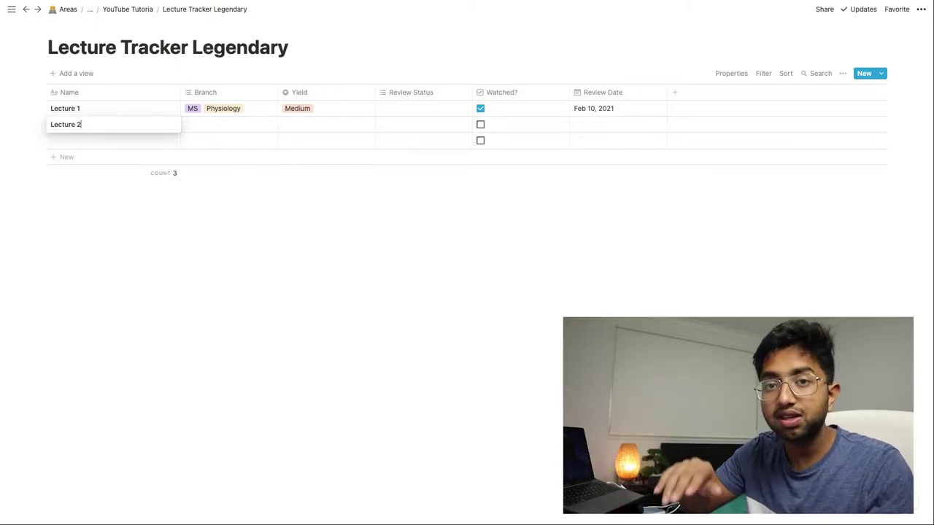
key(Escape)
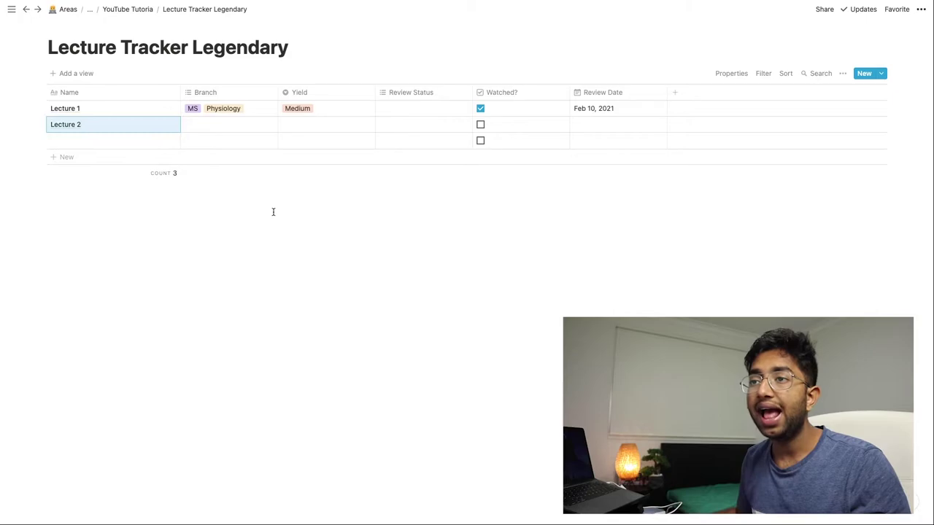
click(229, 123)
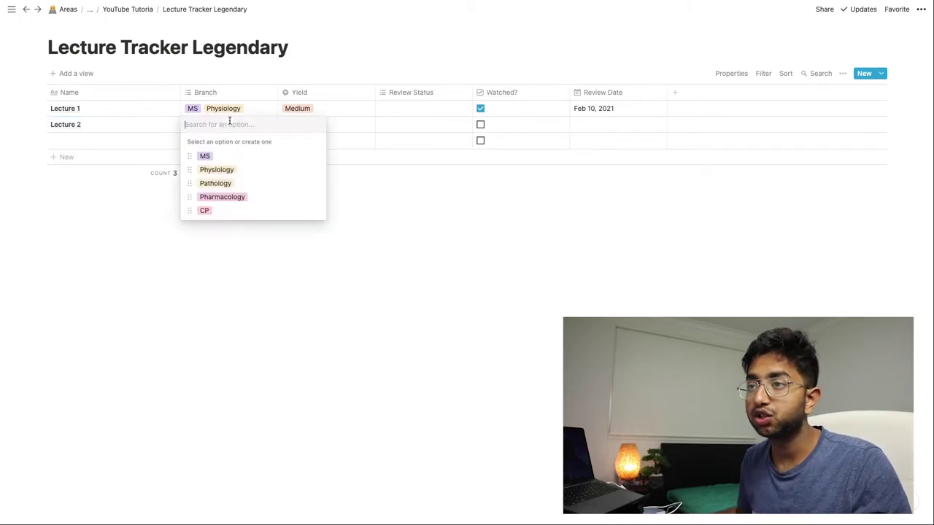
click(223, 197)
key(Escape)
click(329, 125)
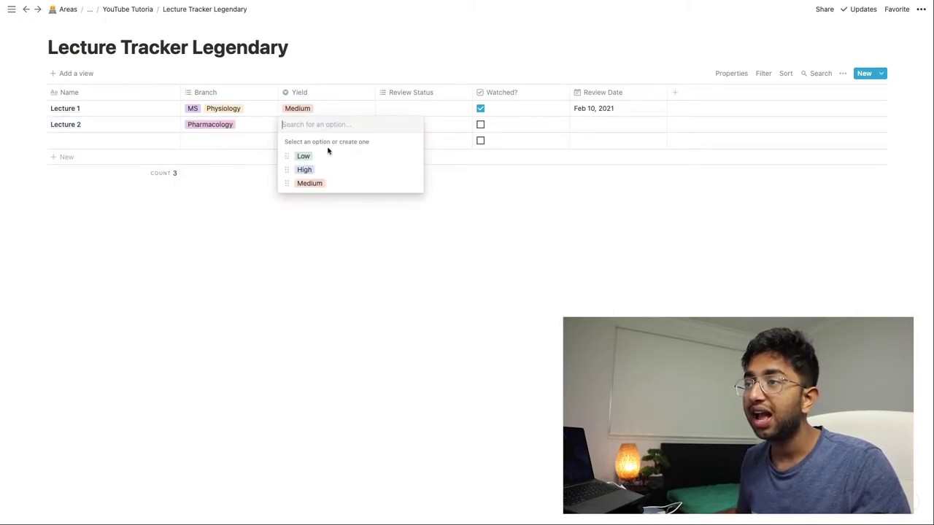
click(316, 169)
click(400, 125)
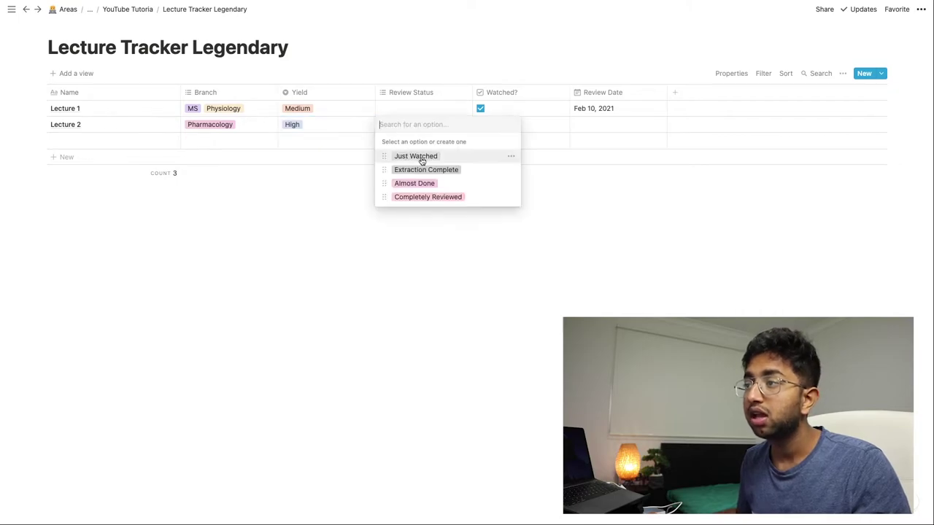
click(409, 157)
key(Escape)
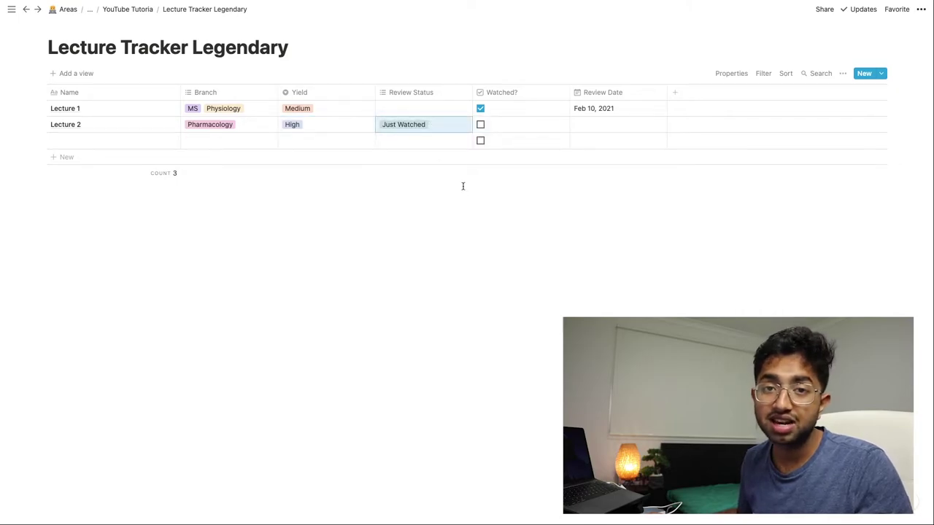
Tick Watched? for Lecture 2 and set its review date to Feb 9, 2021
click(480, 126)
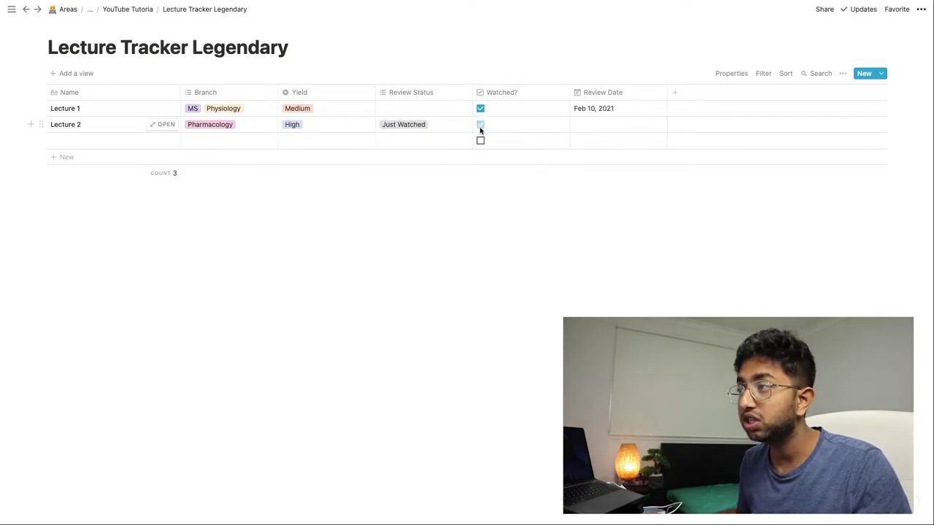
click(591, 129)
click(619, 210)
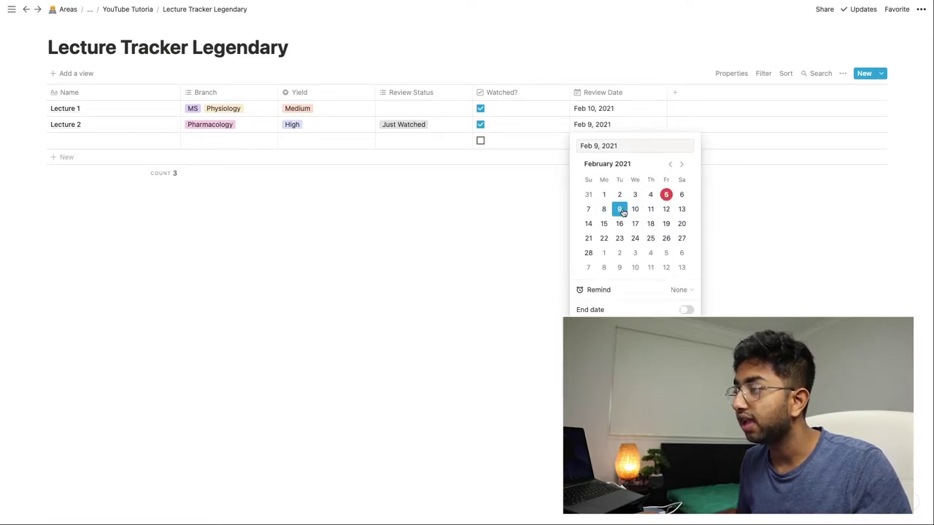
key(Escape)
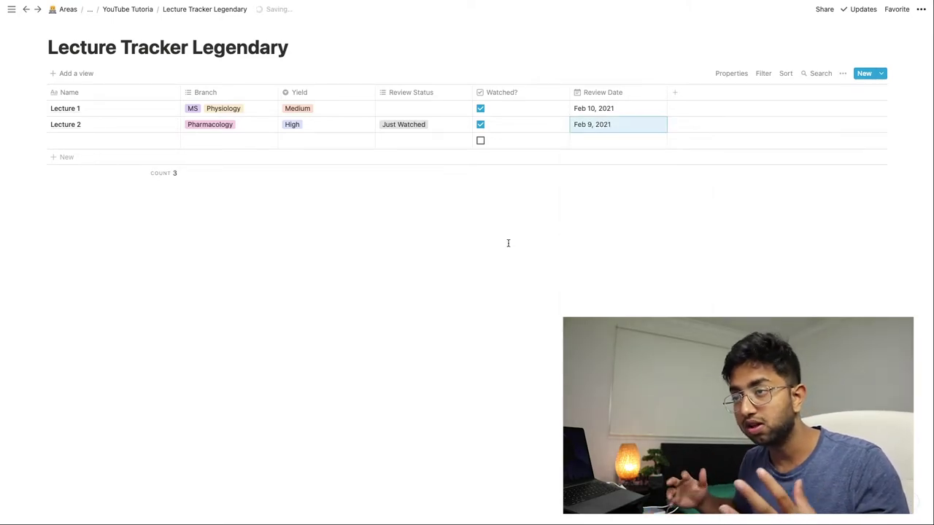
Add a Week property of type Number to the table
click(674, 94)
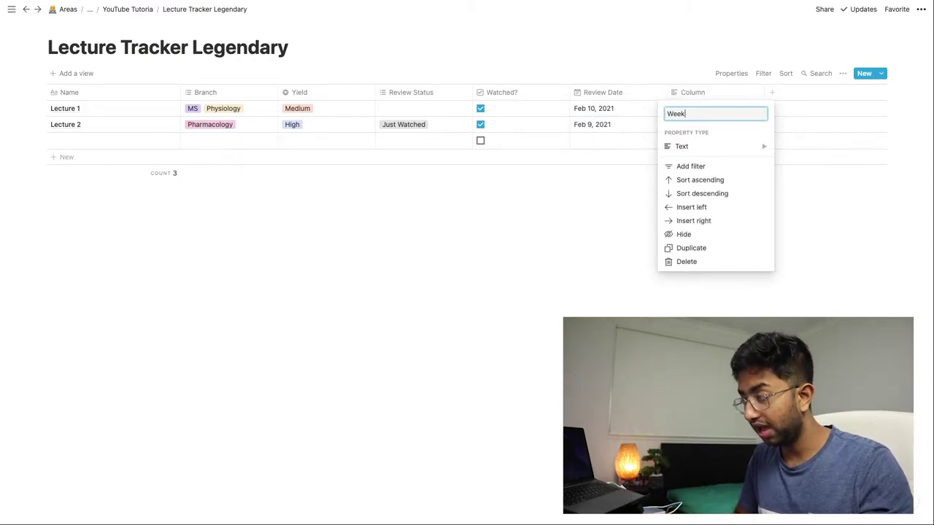
mouse_move(701, 146)
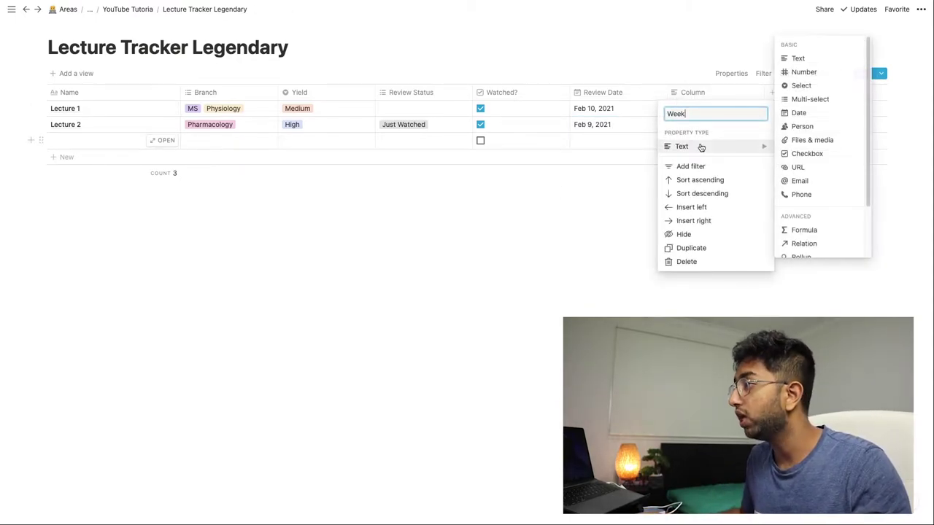
click(796, 73)
Enter week 1 for Lecture 1 and Lecture 2, then go up to the parent page
click(727, 105)
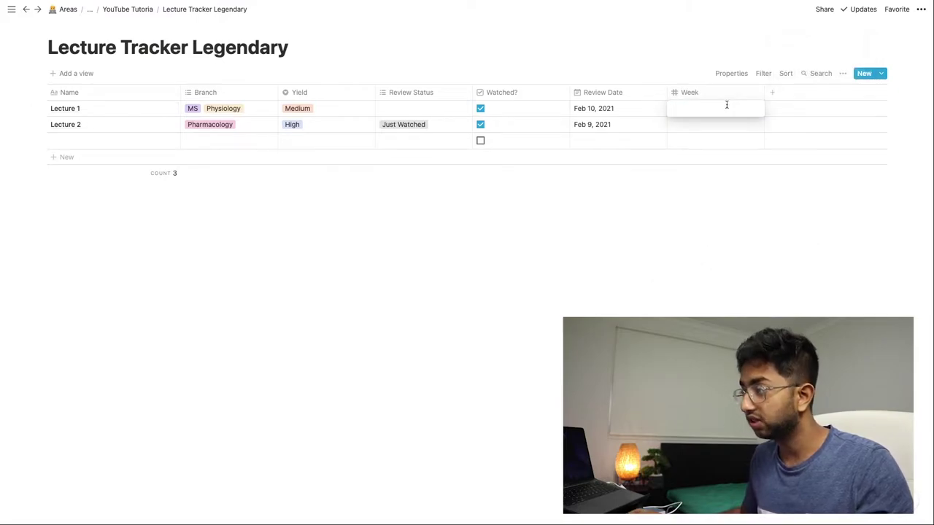
text(1)
key(Return)
click(736, 125)
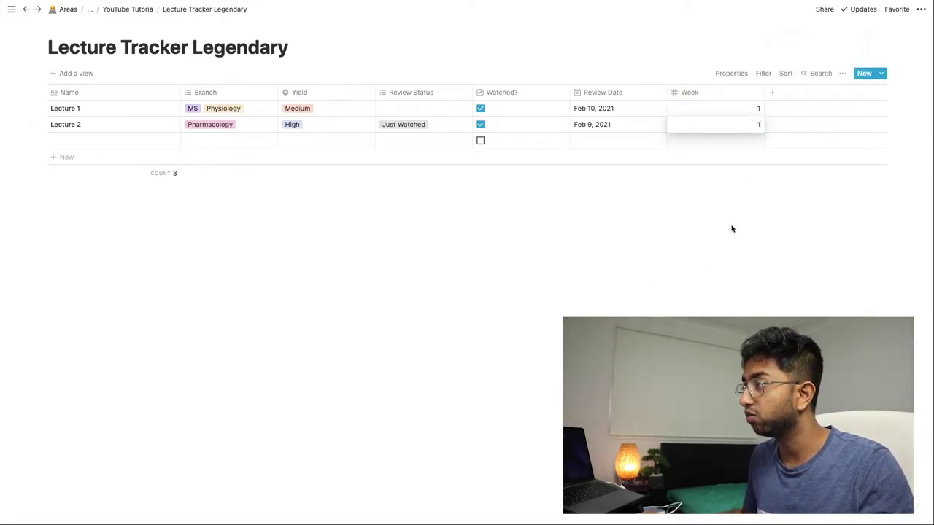
key(Return)
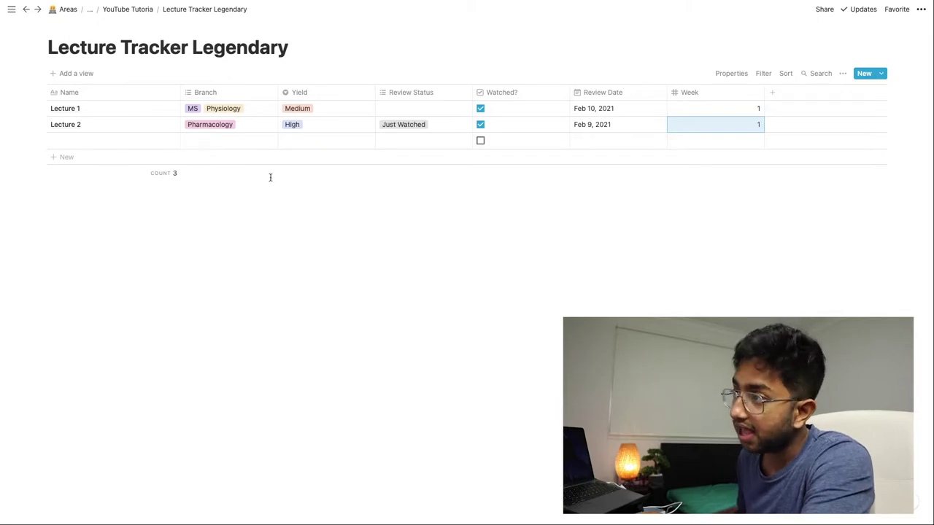
click(136, 10)
Go via Medicine > MD1 to Lecture Calendar_Original, inspect its Anatomy? and Needs Revisiting columns, then return to MD1
click(135, 11)
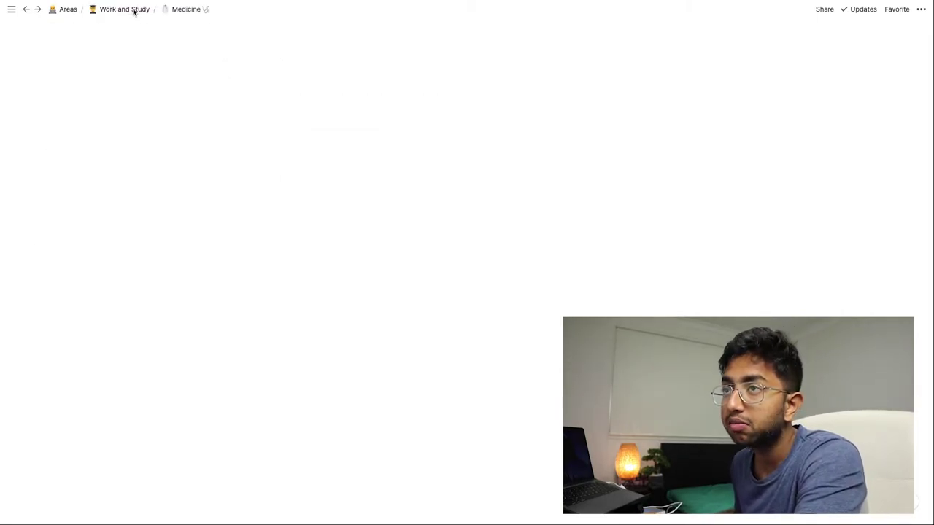
click(320, 329)
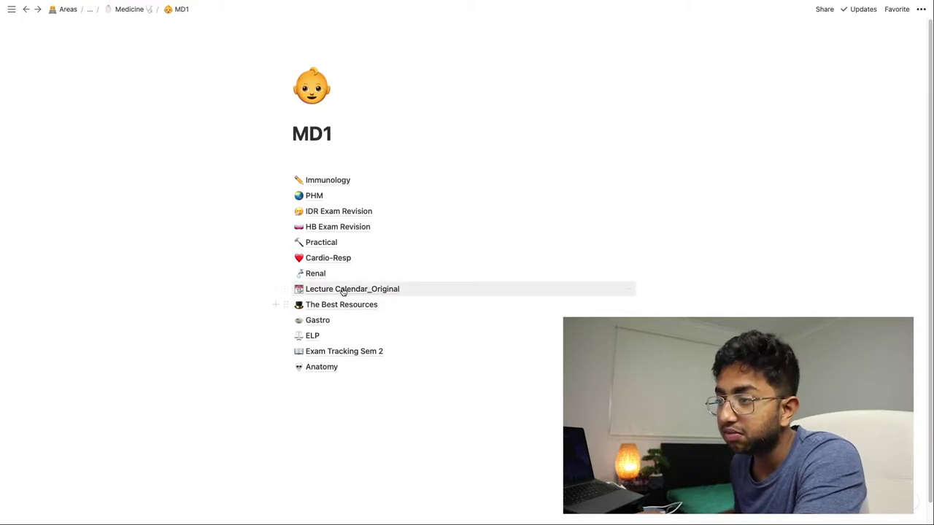
click(343, 289)
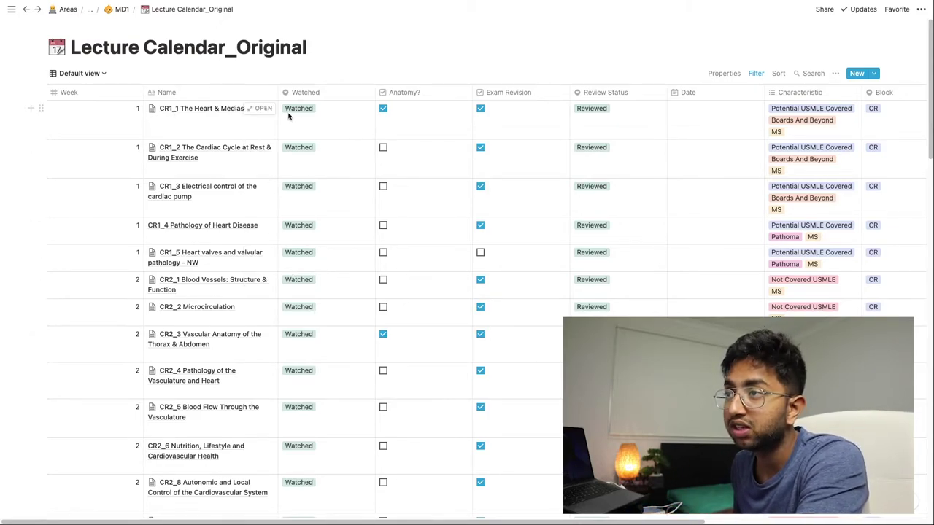
scroll(398, 244, down, 15)
scroll(349, 374, up, 15)
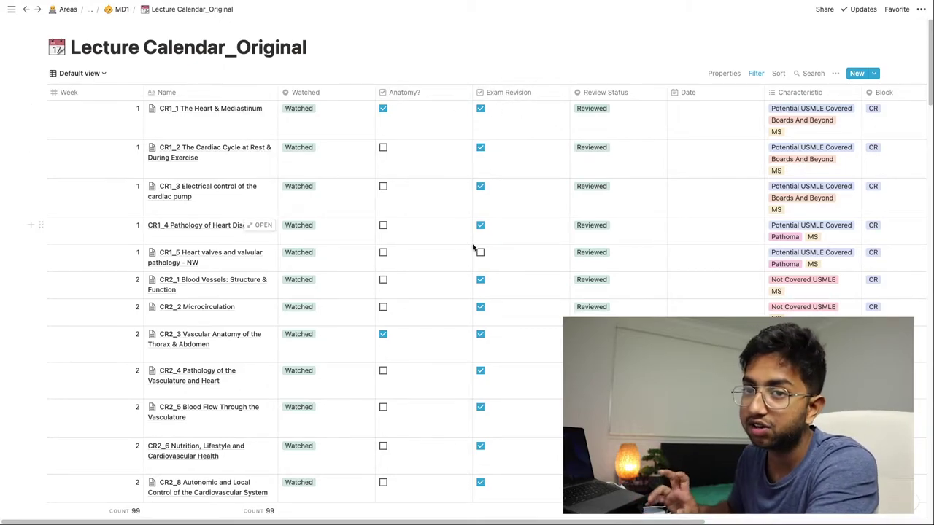
drag(691, 521, 878, 520)
scroll(461, 307, right, 3)
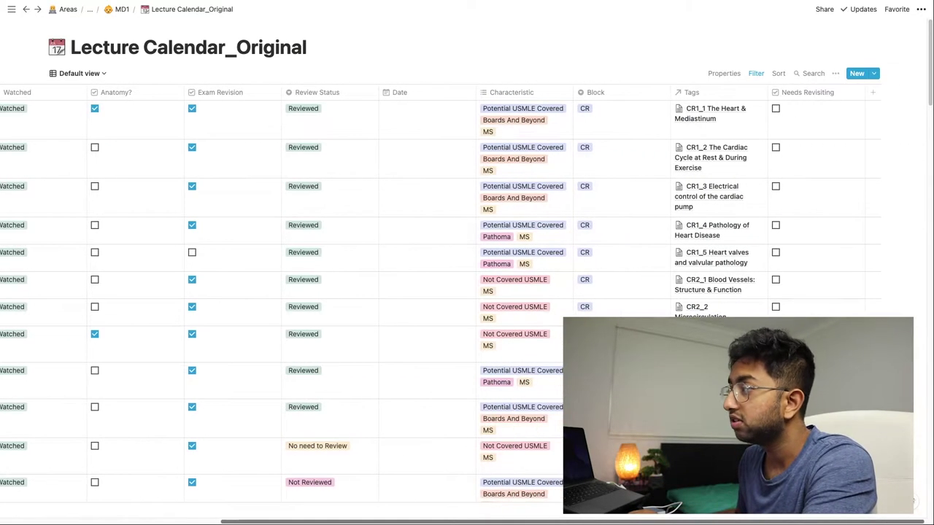
scroll(263, 482, left, 5)
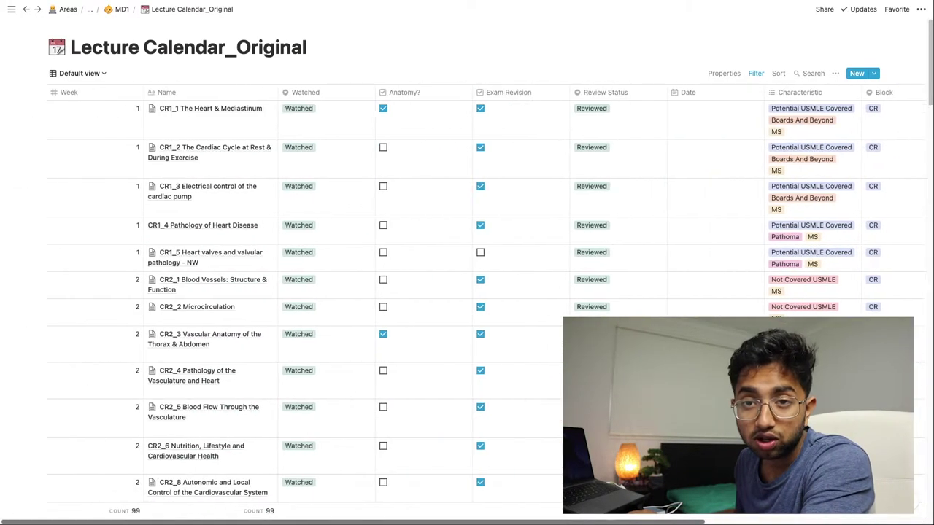
click(121, 8)
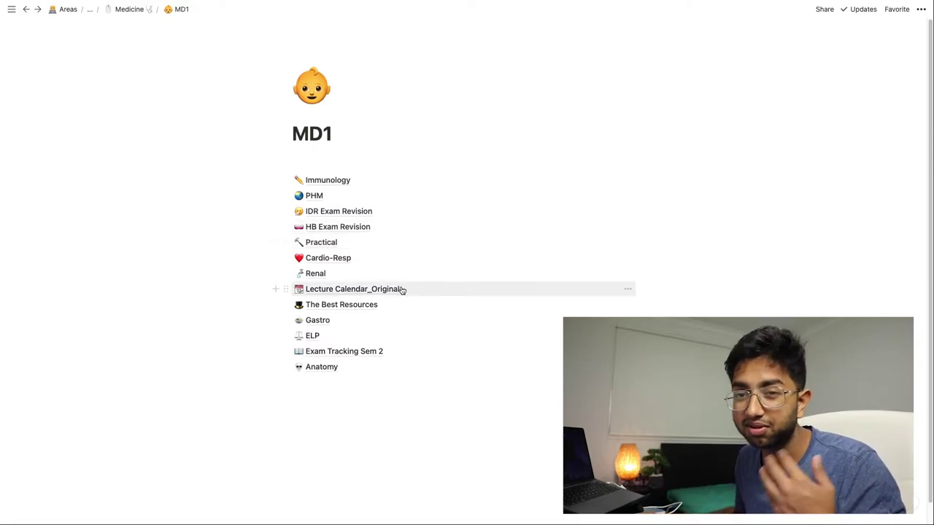
Create an empty sub-page in MD1 titled 'Stratified Lecture Trackdr'
click(324, 391)
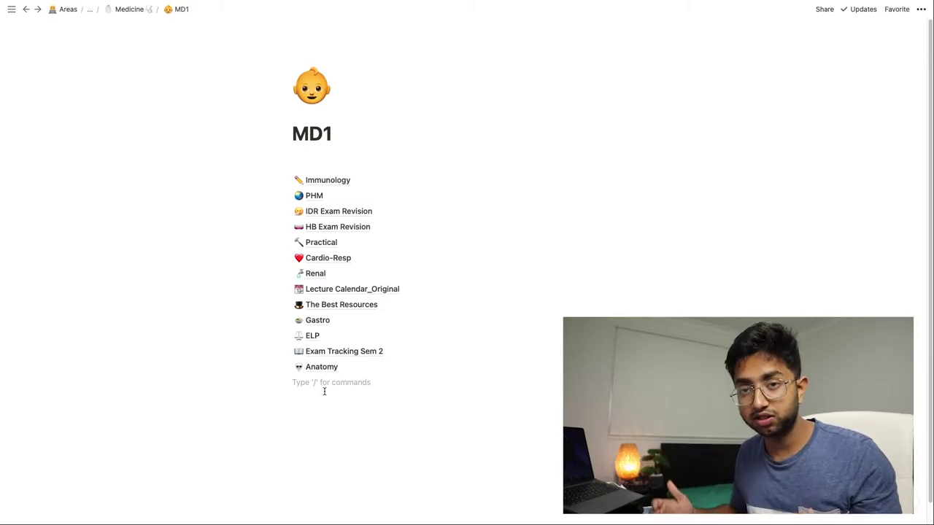
text(/page)
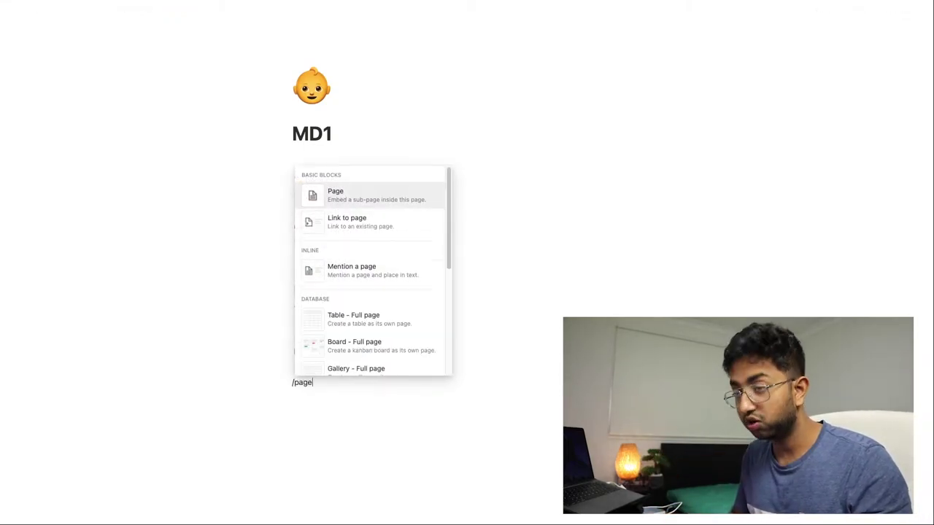
key(Return)
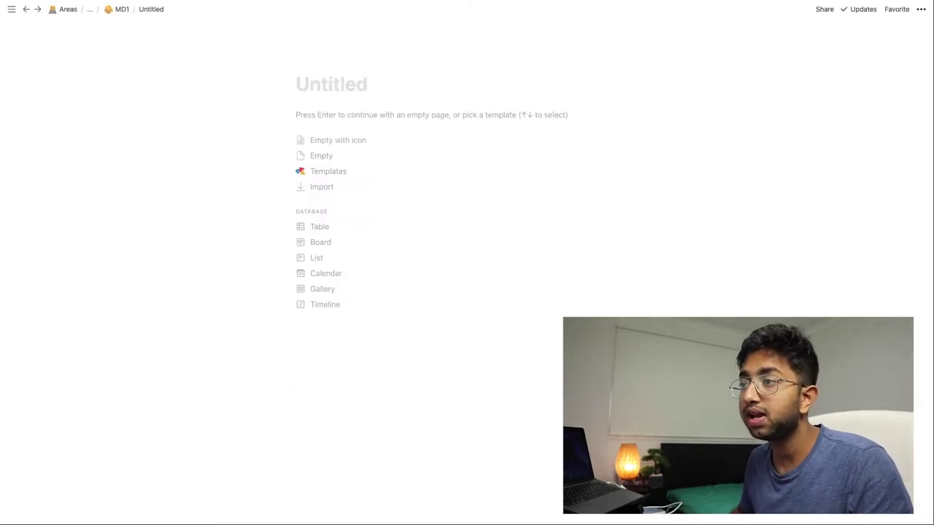
text(Stratified Lectu)
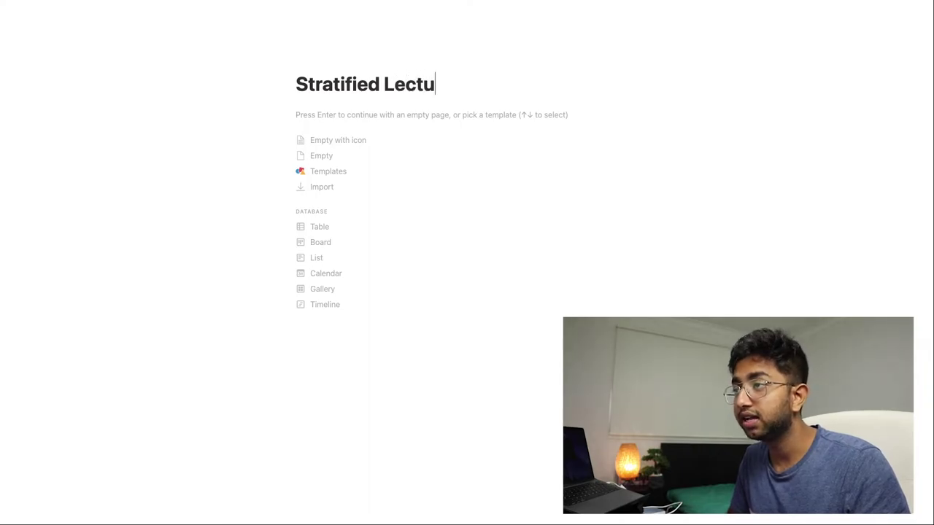
text(re Tra)
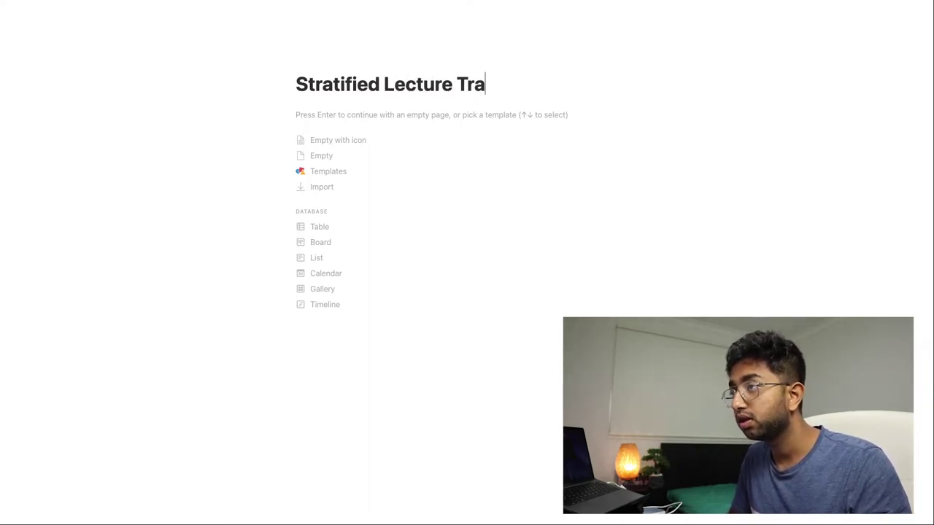
text(ckd)
text(r)
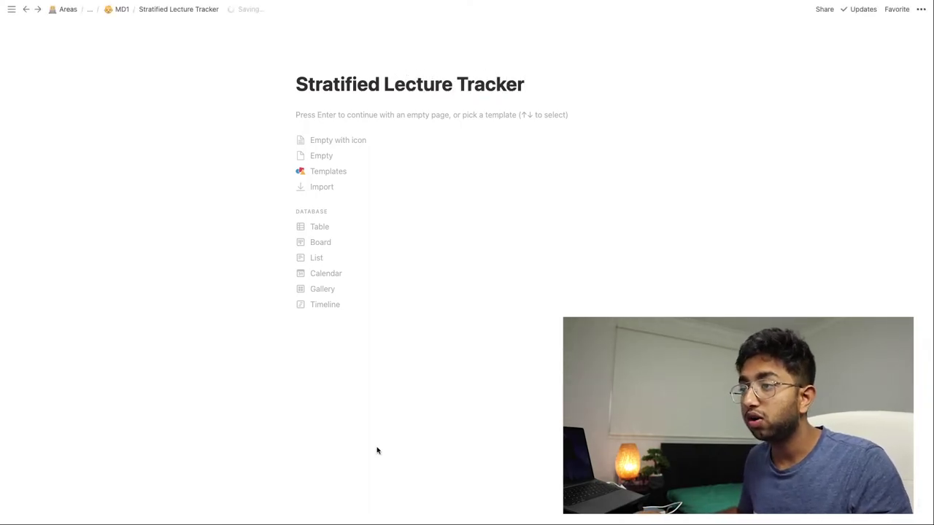
key(Return)
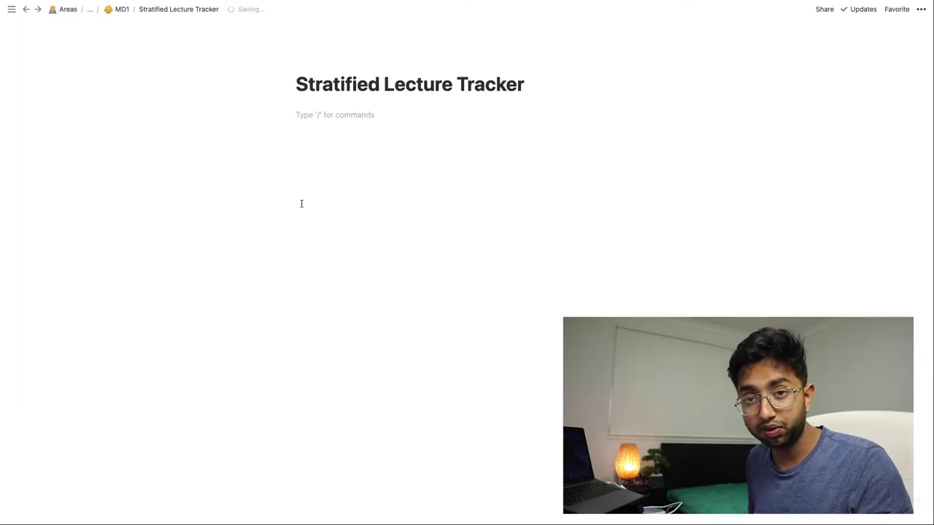
Embed a linked view of the Lecture Calendar_Original database on the page
text(/linked)
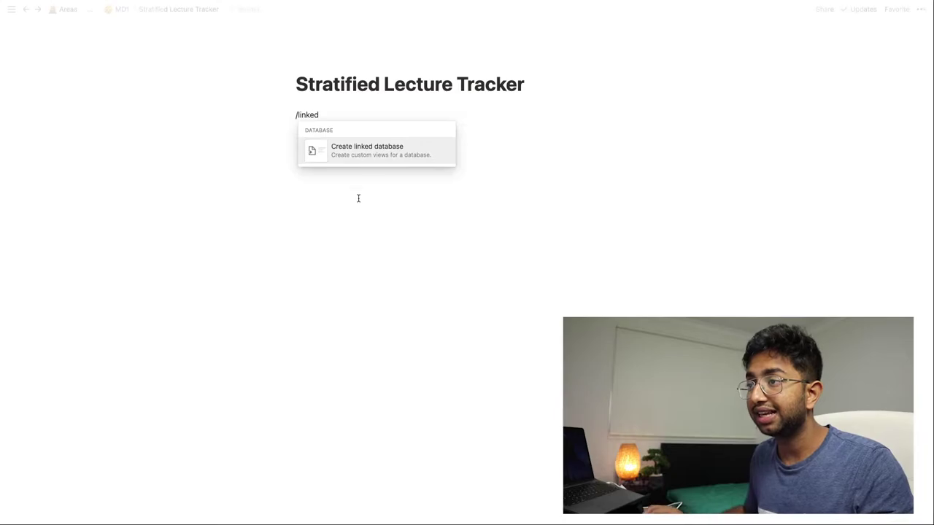
click(344, 150)
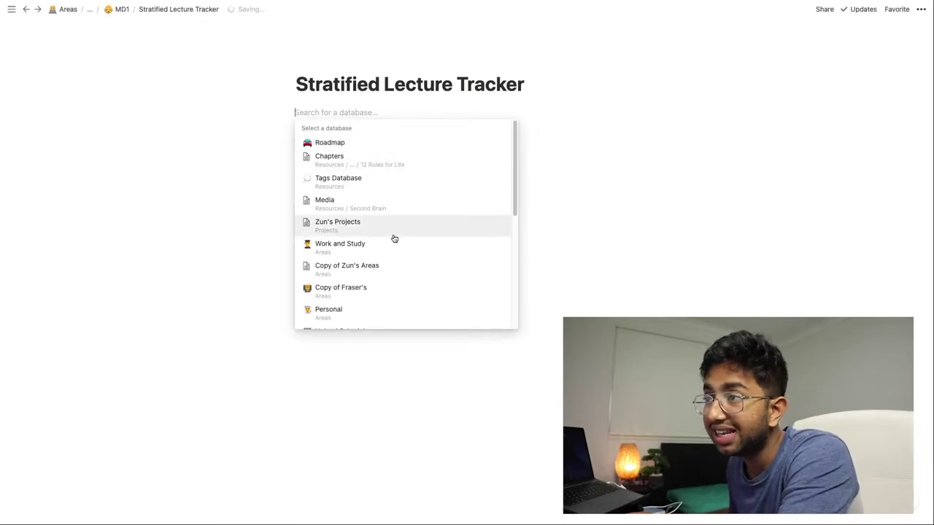
text(lec)
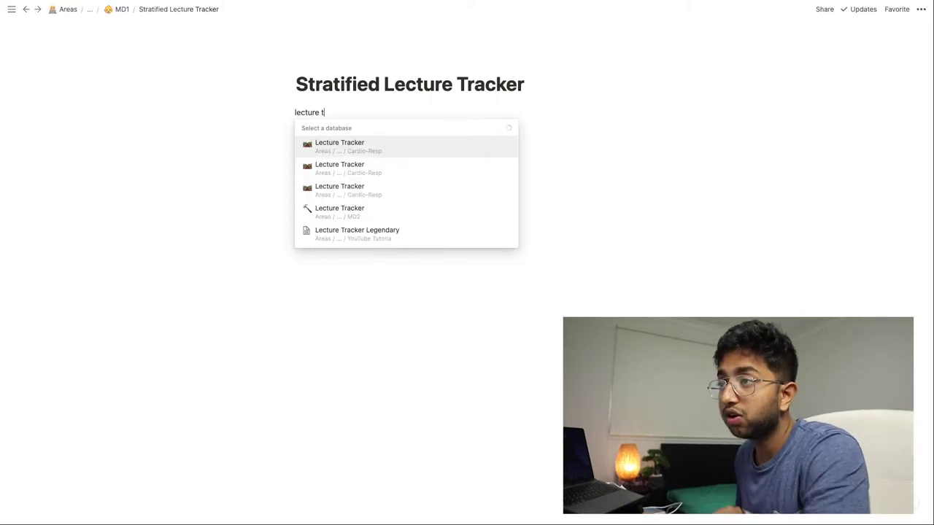
text(ture cal)
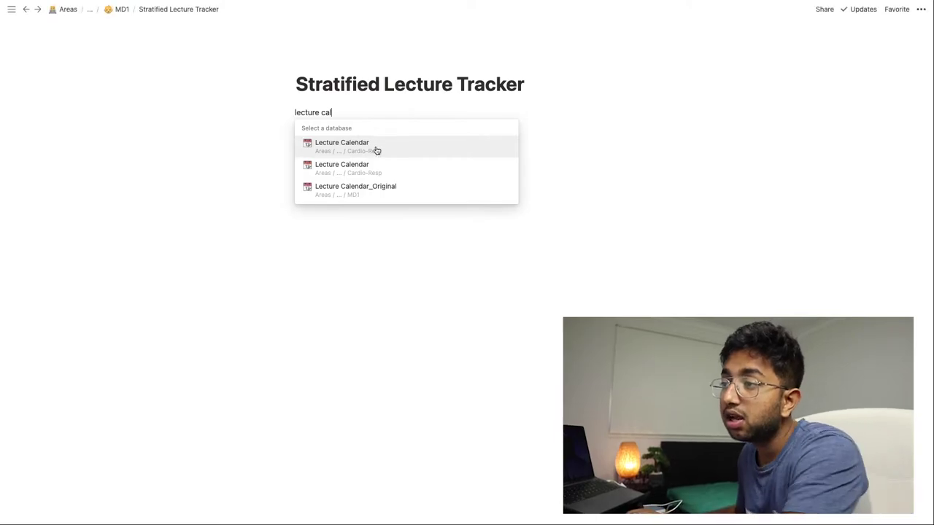
click(372, 187)
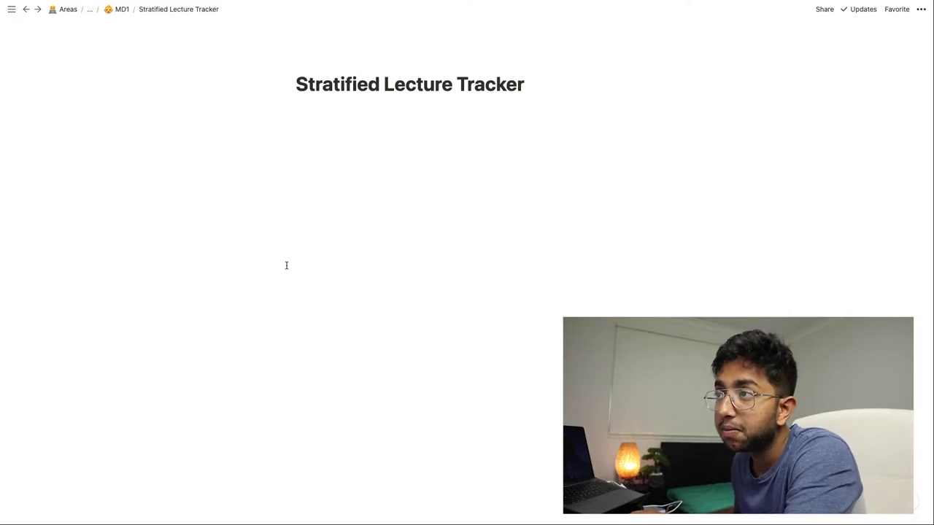
click(346, 181)
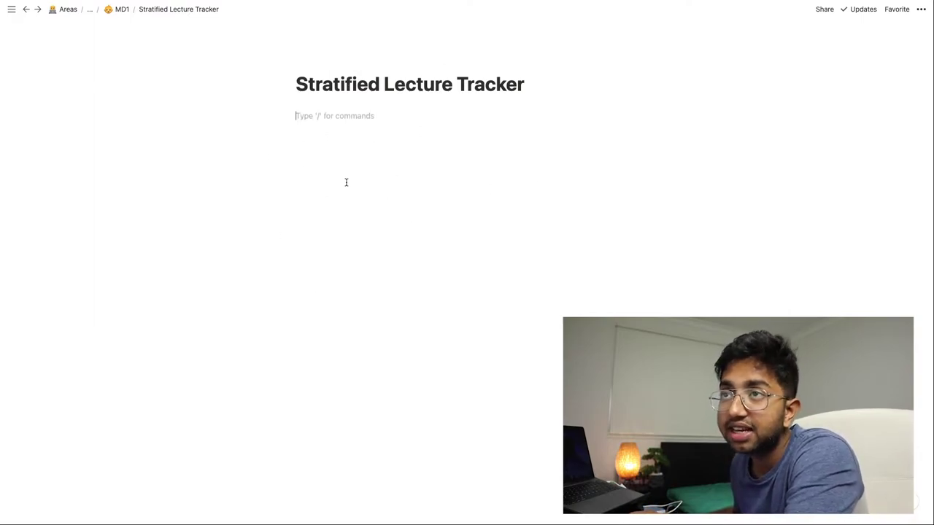
text(/)
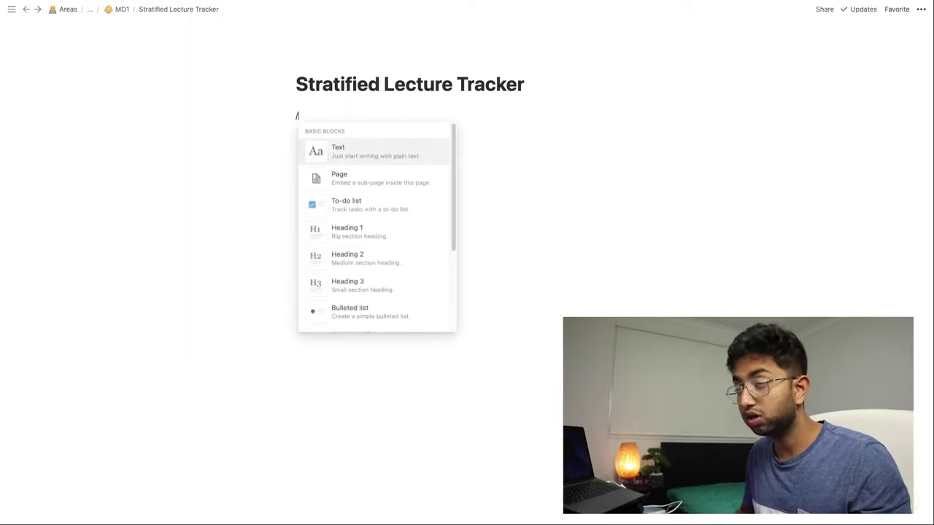
text(linked)
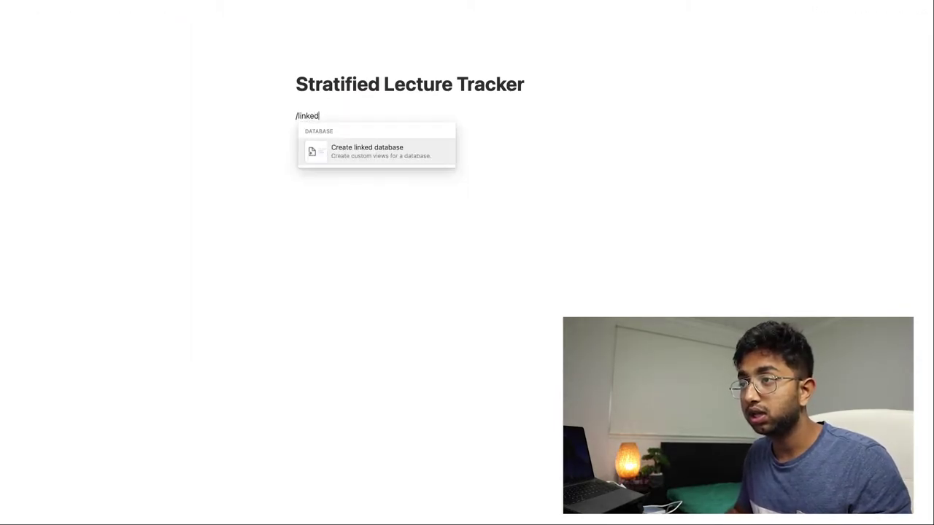
click(364, 151)
text(lecture)
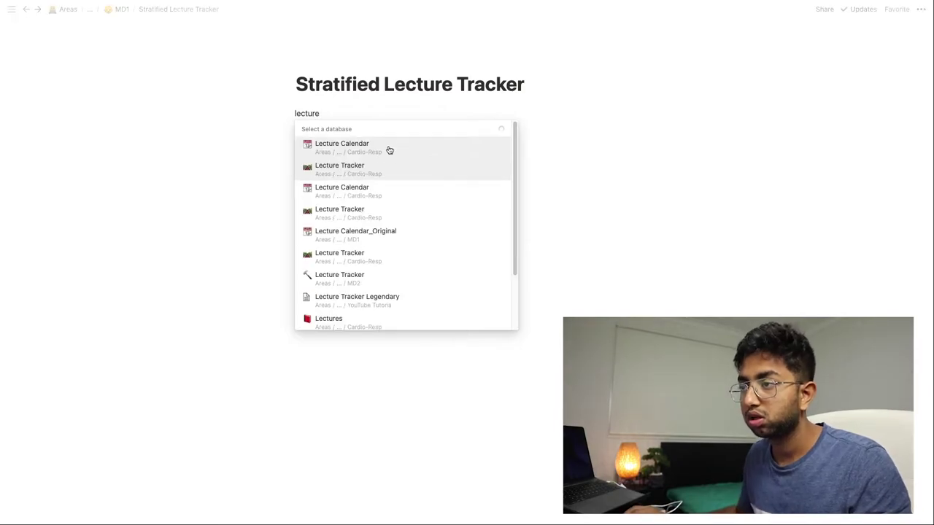
click(386, 231)
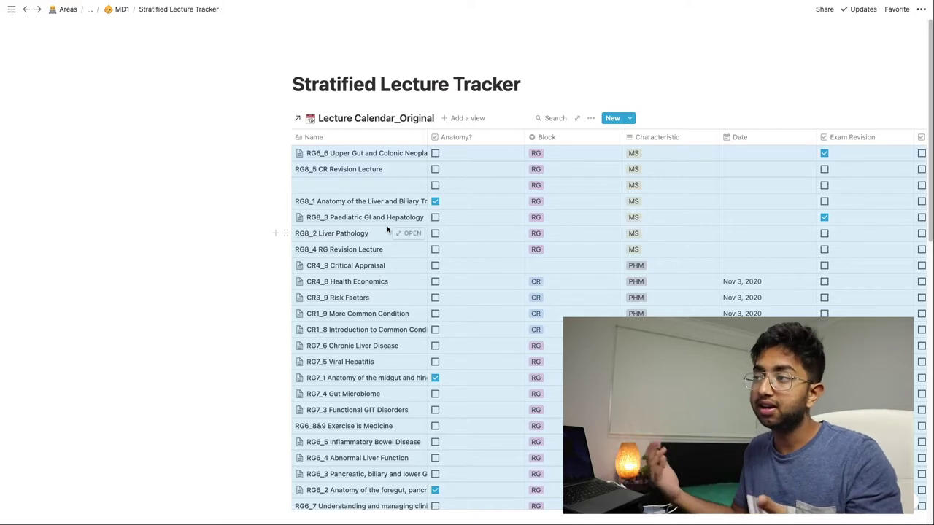
scroll(462, 356, down, 6)
scroll(464, 349, up, 6)
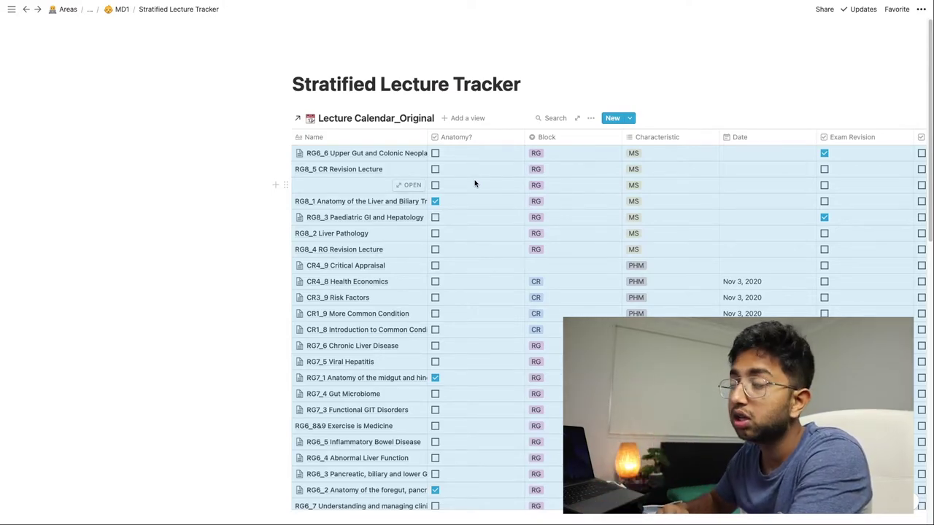
Open the linked database as a page and add a filter group with Block is RG
click(577, 121)
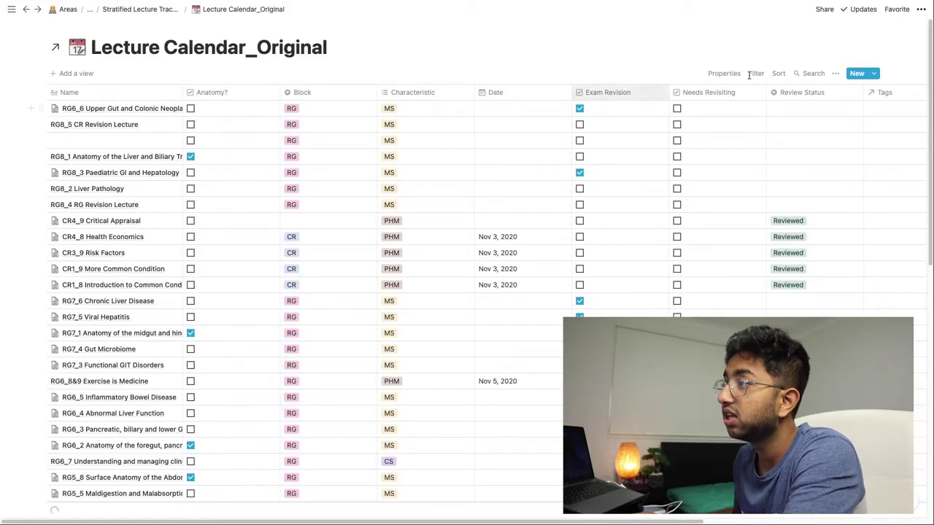
click(755, 73)
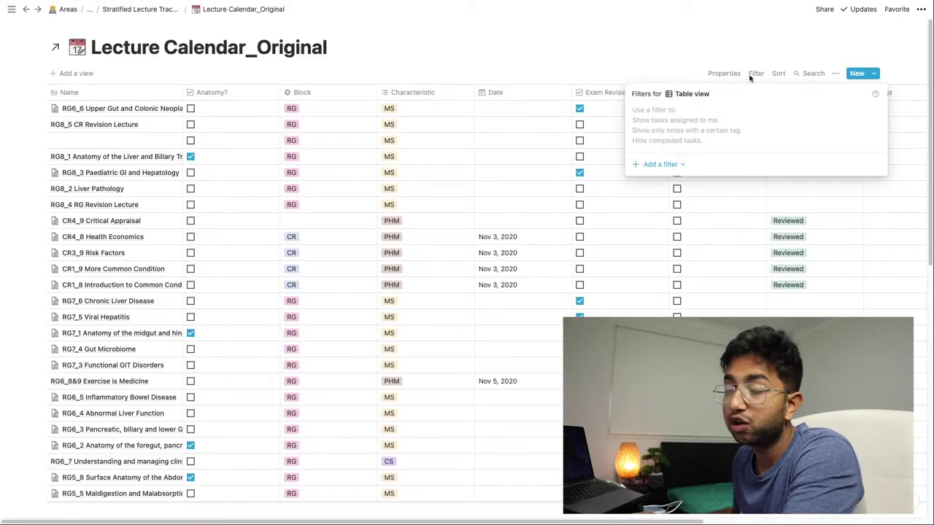
click(654, 165)
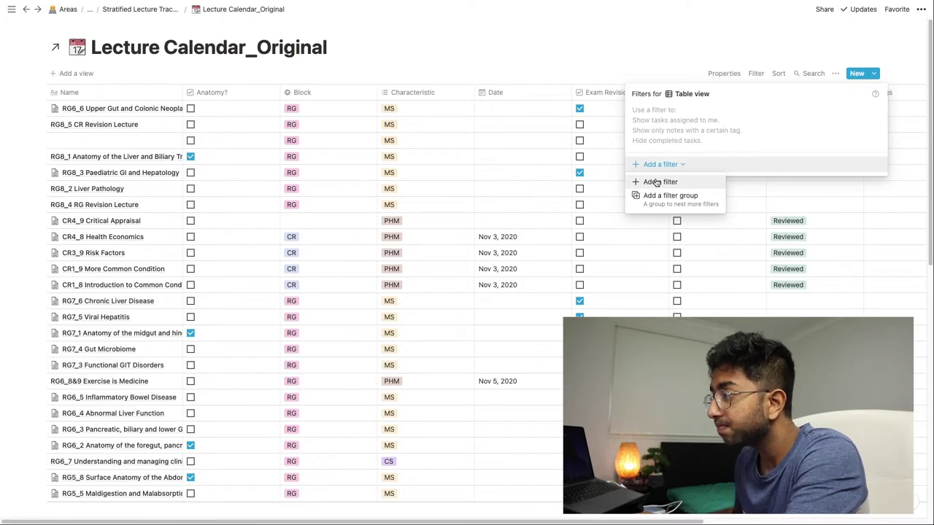
click(661, 196)
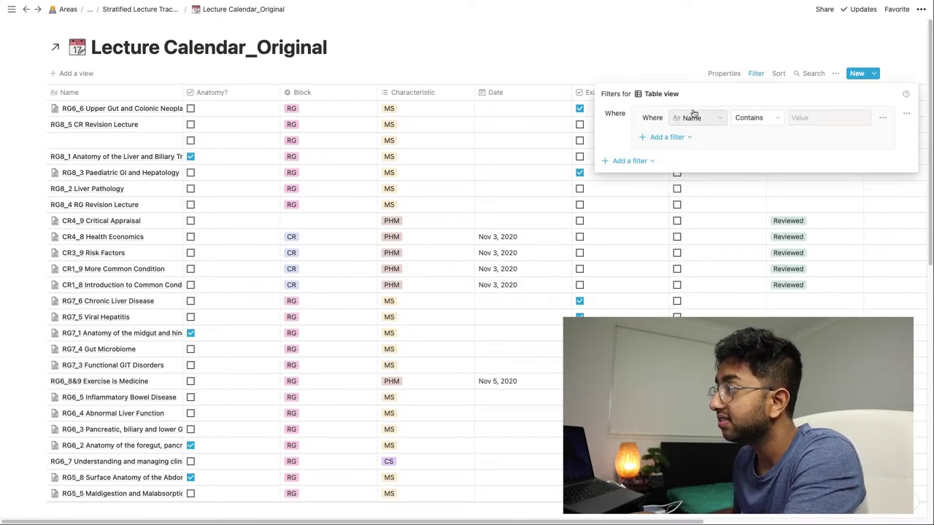
click(697, 118)
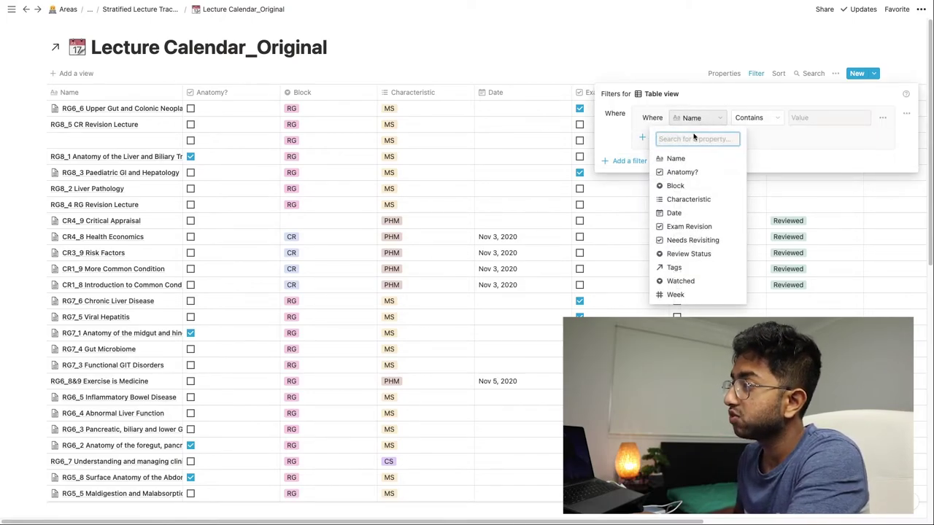
click(675, 185)
click(761, 118)
click(830, 118)
click(829, 118)
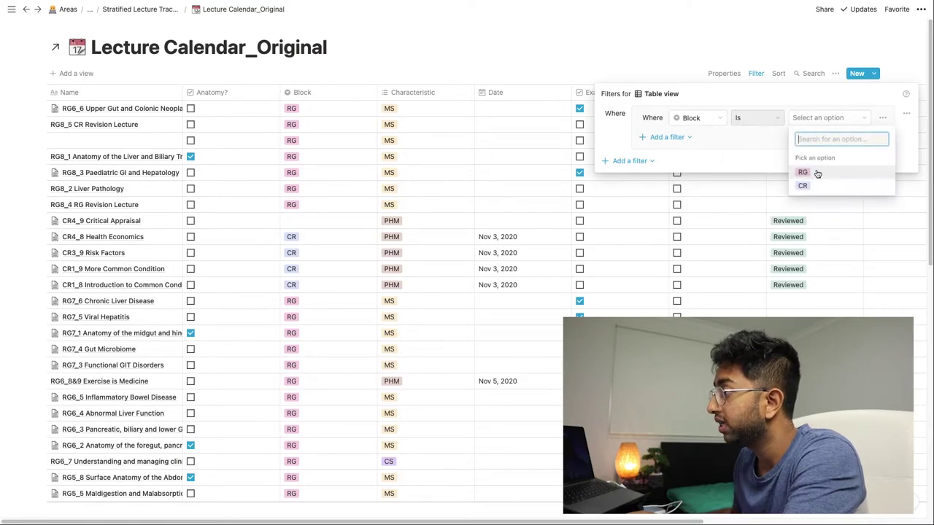
click(803, 173)
Add an And filter requiring Characteristic to contain MS
click(699, 139)
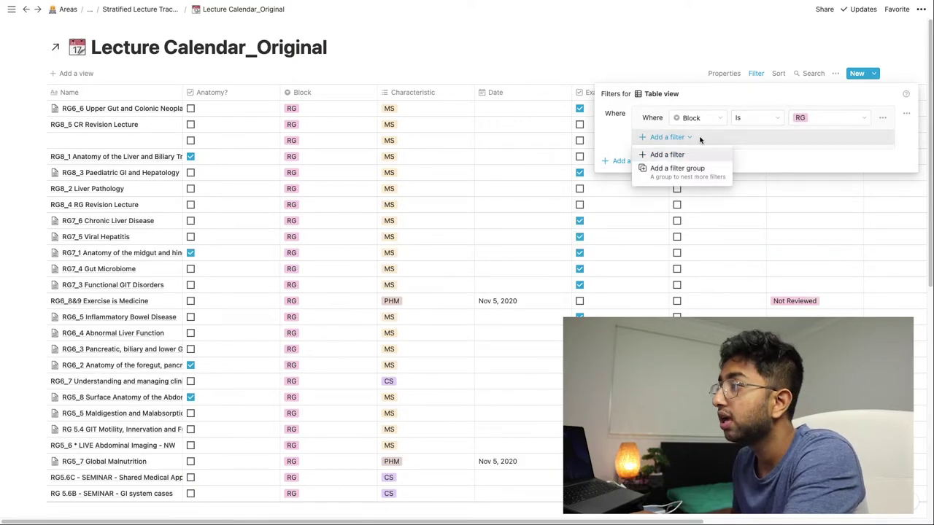
click(647, 137)
click(647, 137)
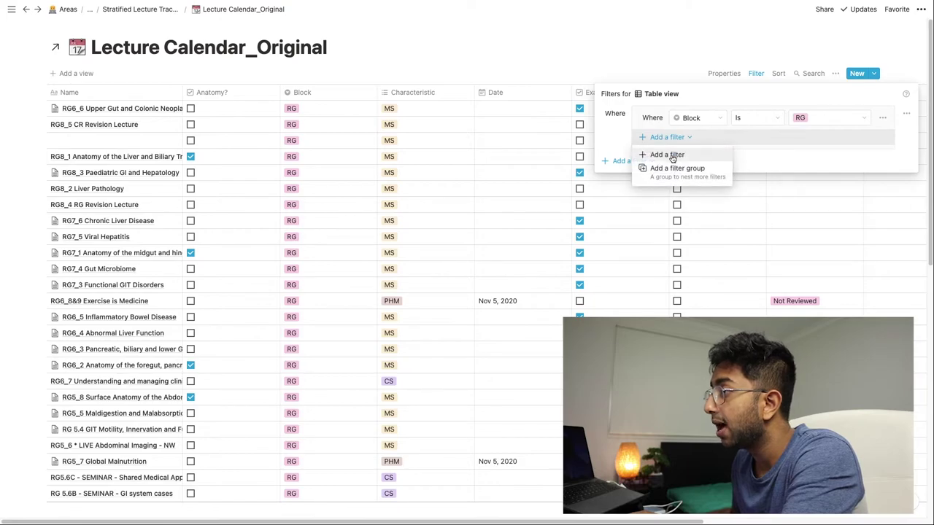
click(670, 155)
click(690, 137)
click(650, 138)
click(651, 138)
click(647, 161)
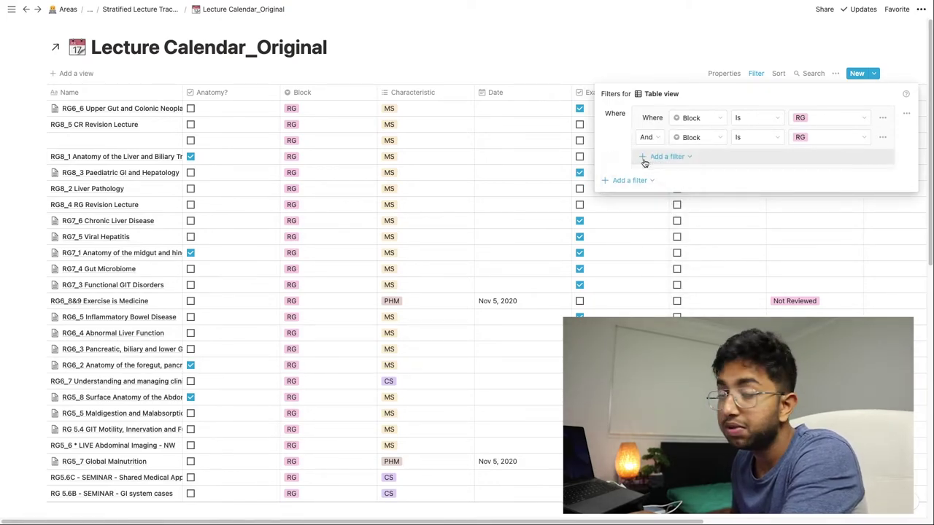
click(688, 139)
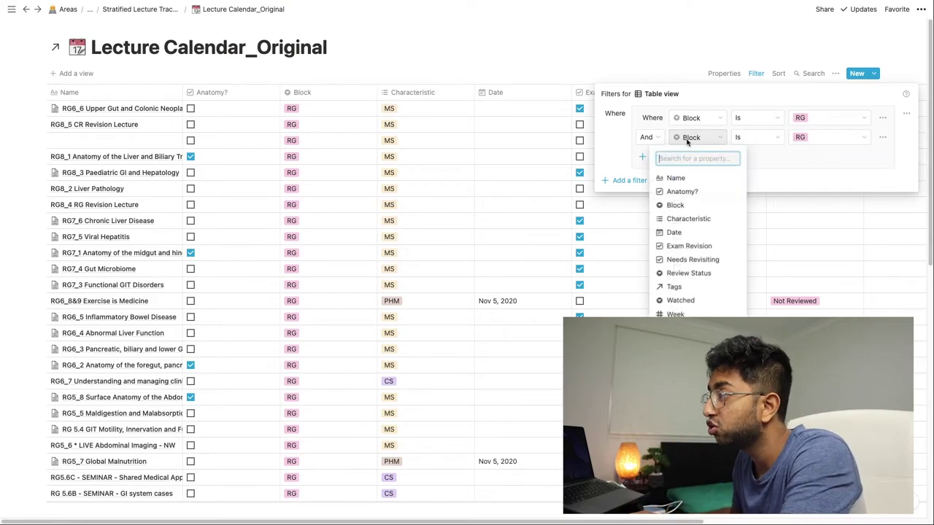
click(723, 219)
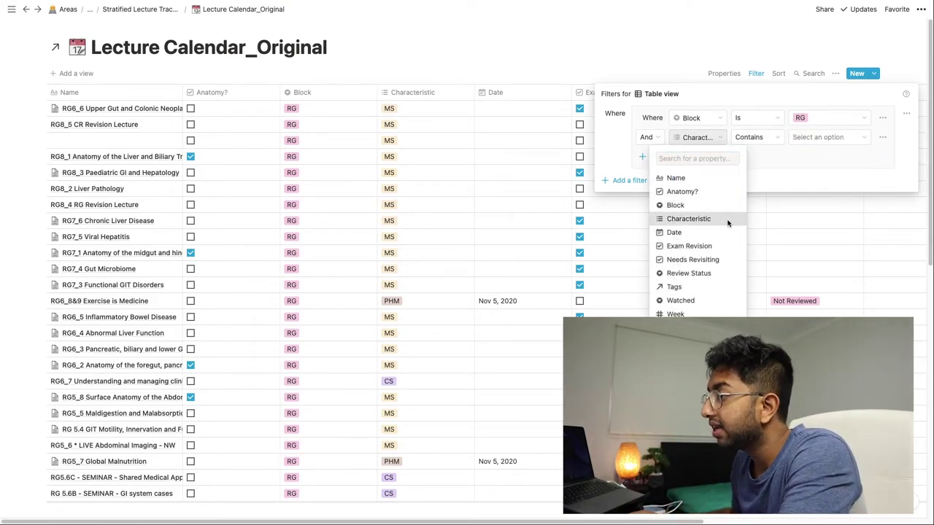
click(826, 139)
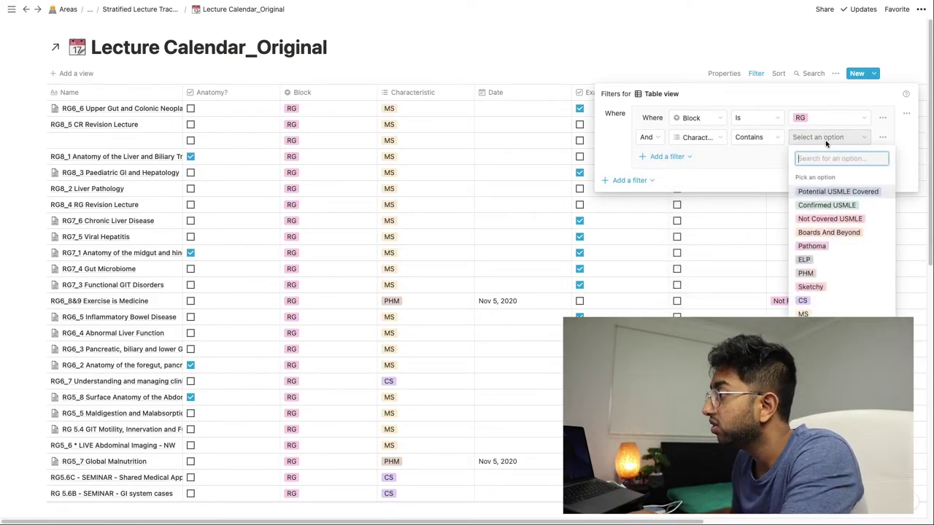
click(824, 313)
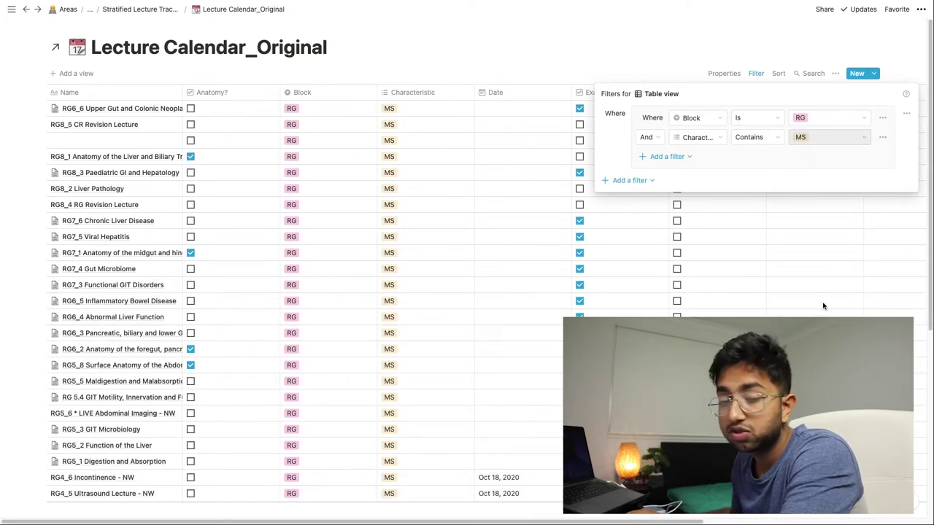
Add a third And filter so Watched is Watched
click(679, 162)
click(669, 170)
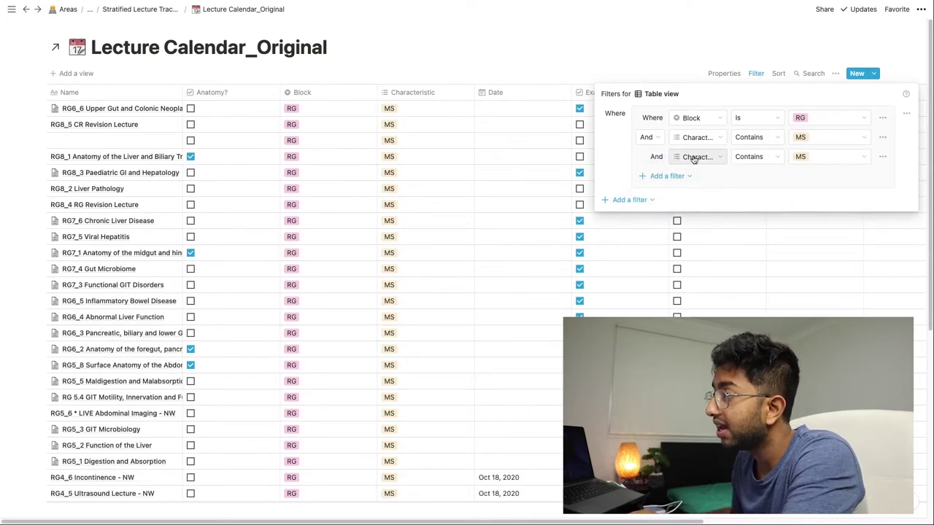
click(693, 156)
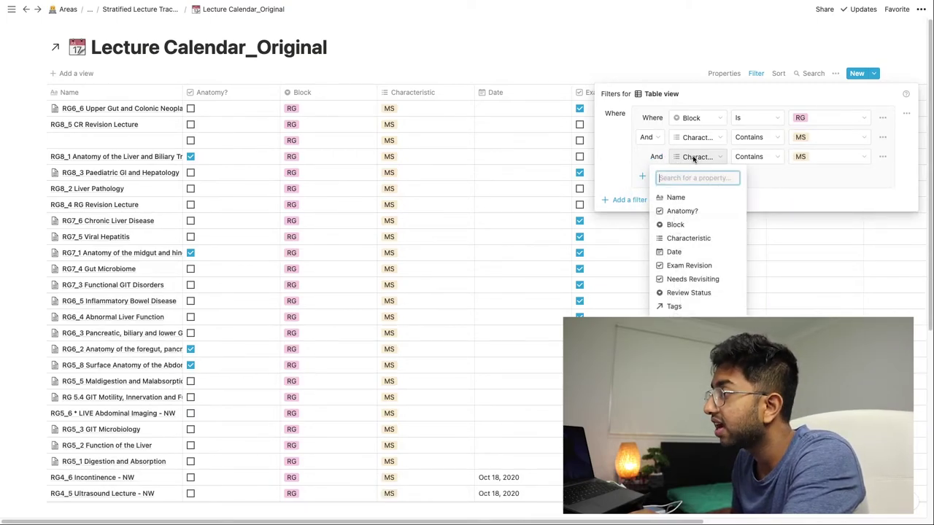
click(682, 315)
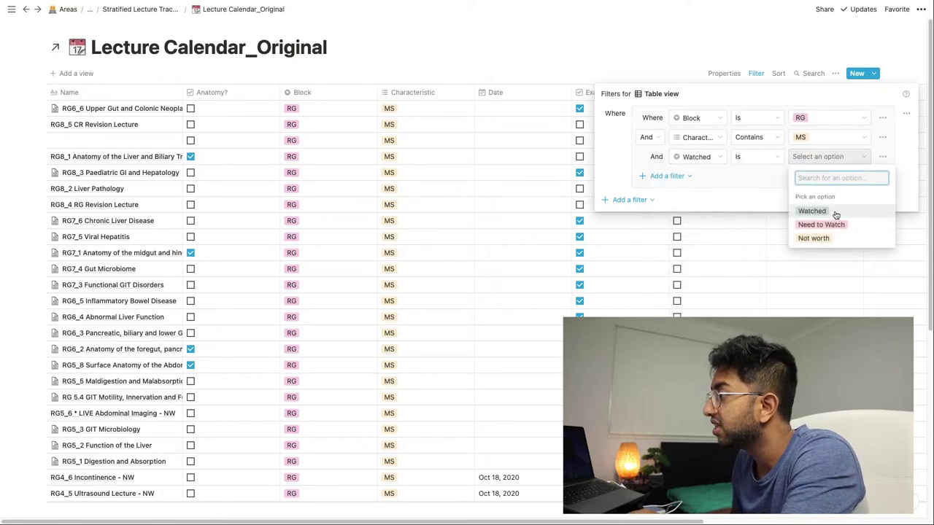
click(834, 213)
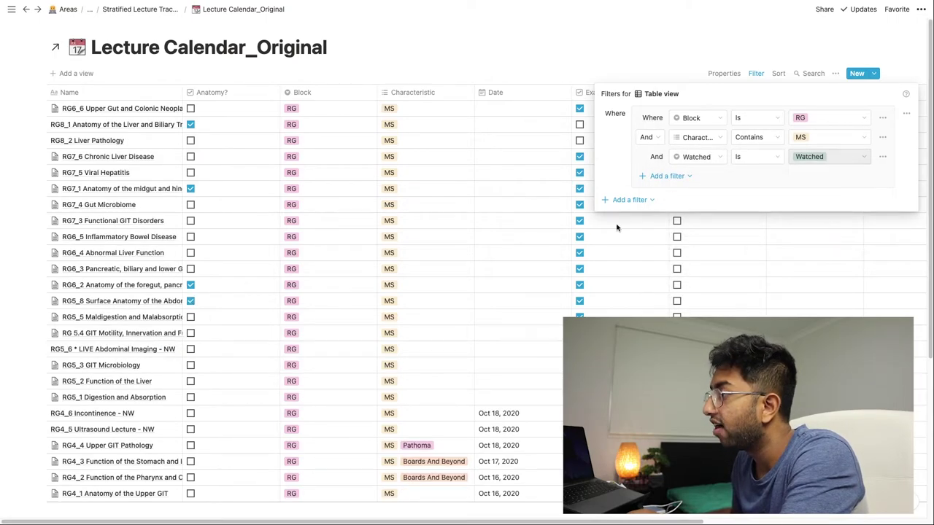
click(372, 239)
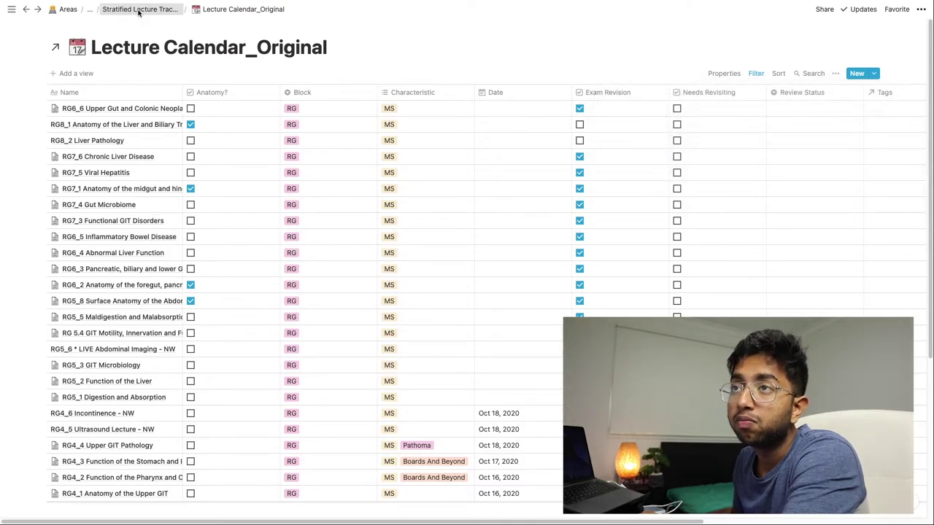
Back on Stratified Lecture Tracker, untick Exam Revision for the RG2_1 lecture
click(139, 9)
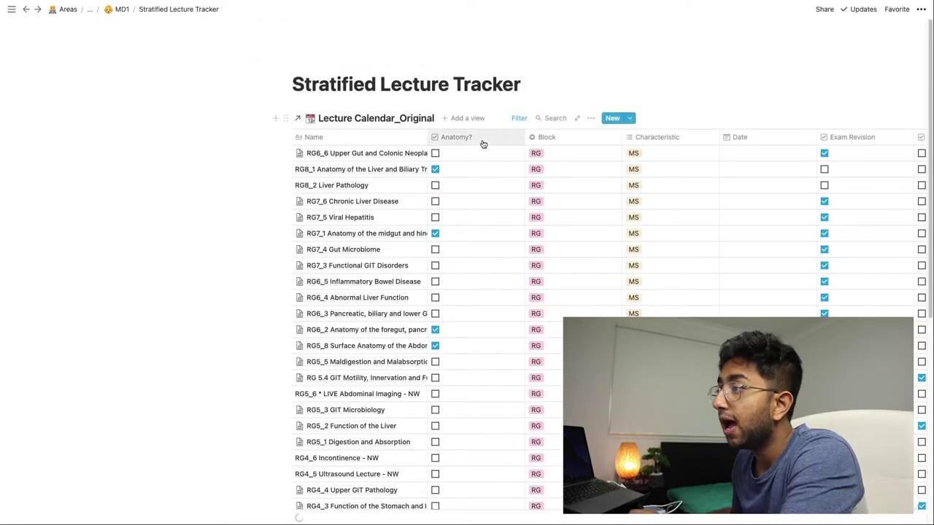
scroll(521, 193, down, 1)
scroll(521, 193, up, 1)
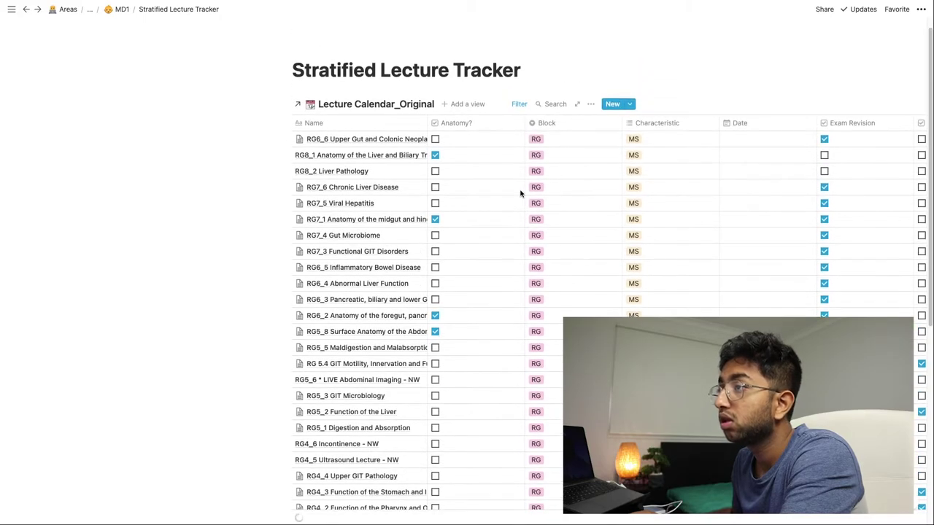
scroll(397, 265, down, 5)
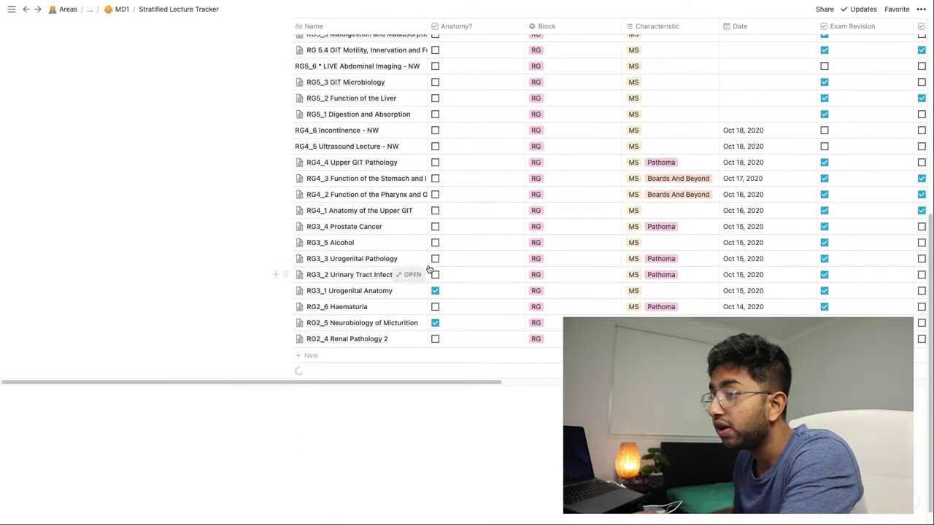
drag(463, 382, 630, 385)
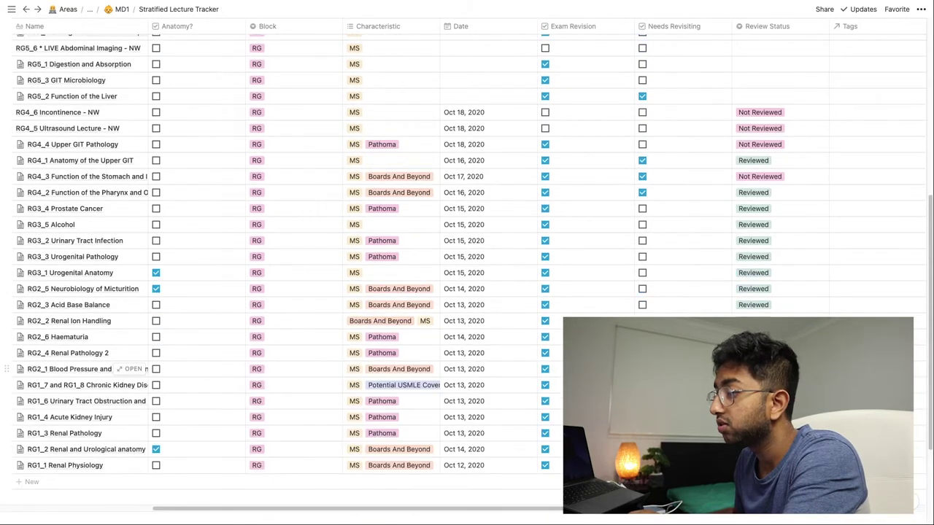
click(545, 368)
scroll(545, 368, down, 3)
scroll(545, 369, right, 5)
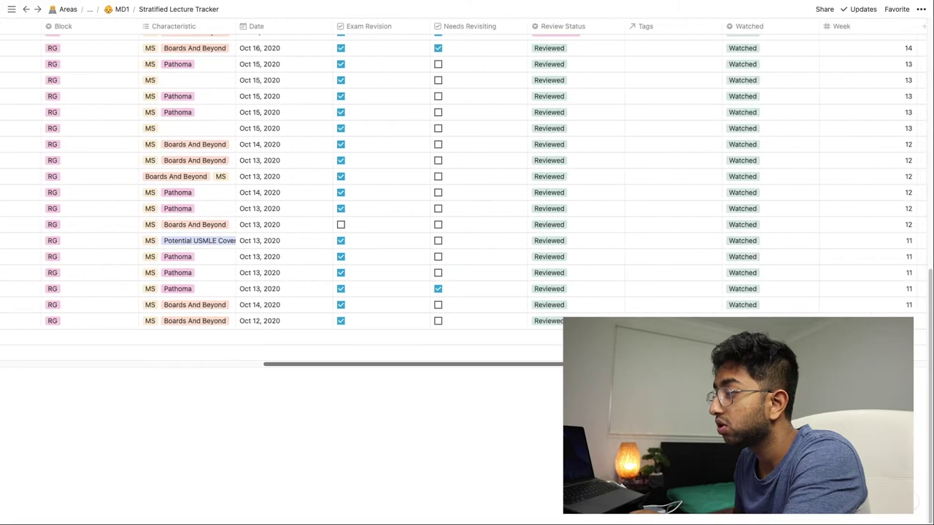
scroll(663, 271, up, 10)
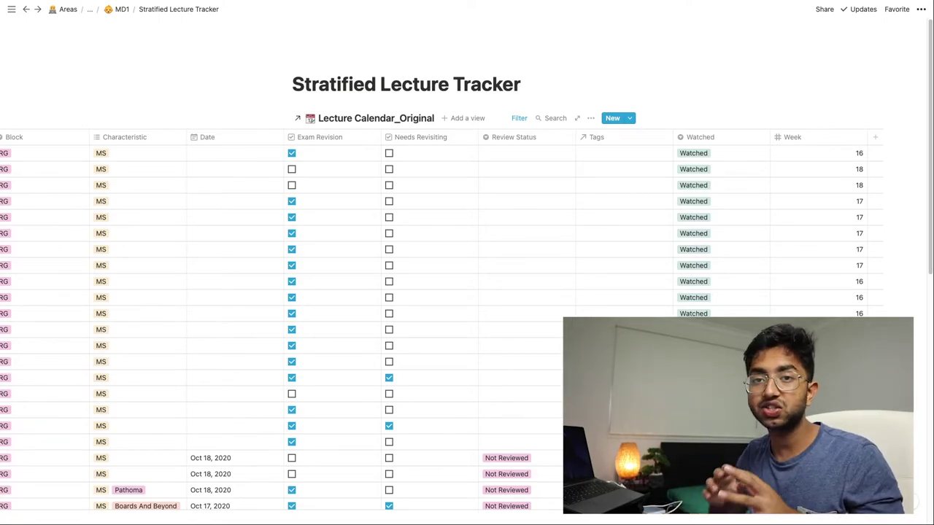
scroll(518, 367, down, 10)
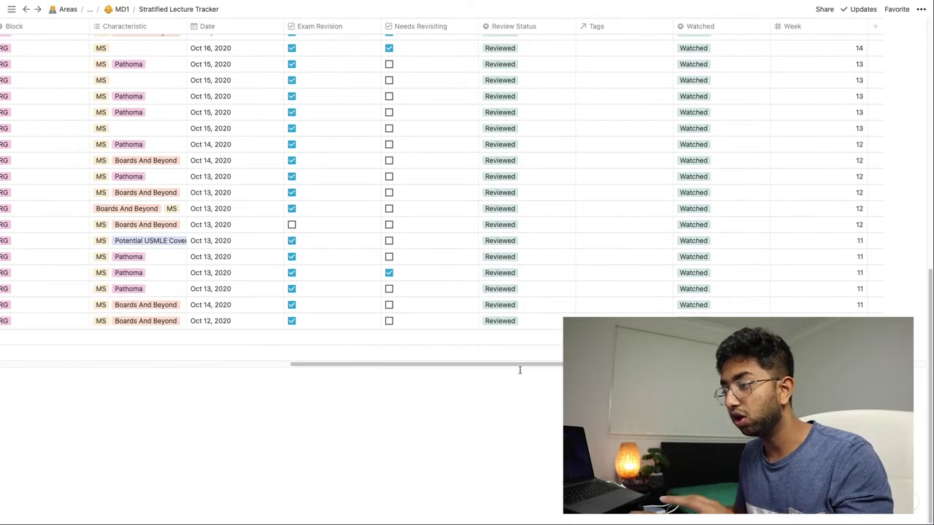
scroll(161, 336, left, 5)
scroll(358, 311, up, 10)
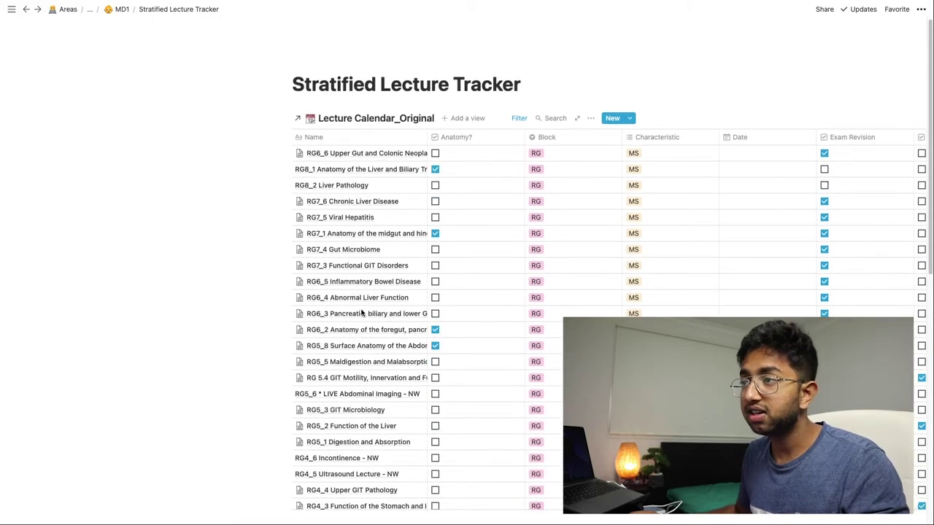
Insert a Heading 2 block reading 'RG Lectures Watched' below the page title
click(539, 82)
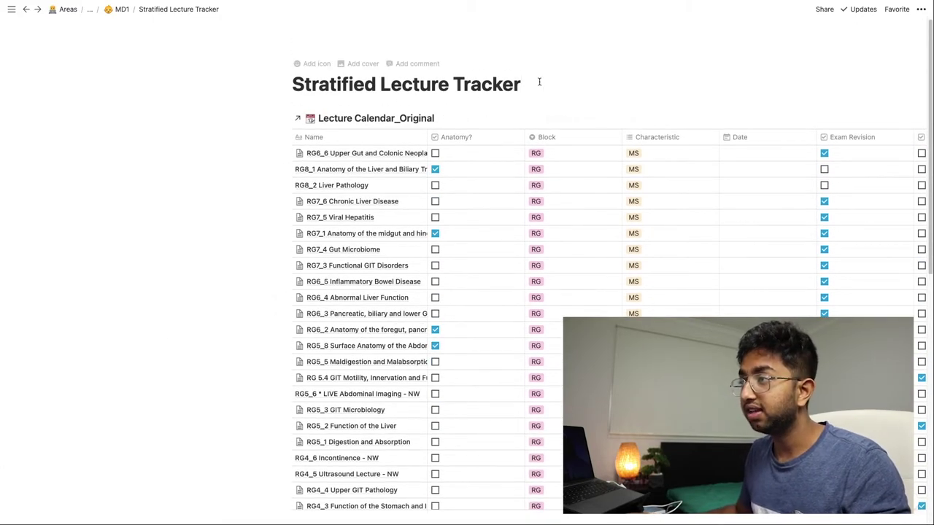
key(Return)
text(/he)
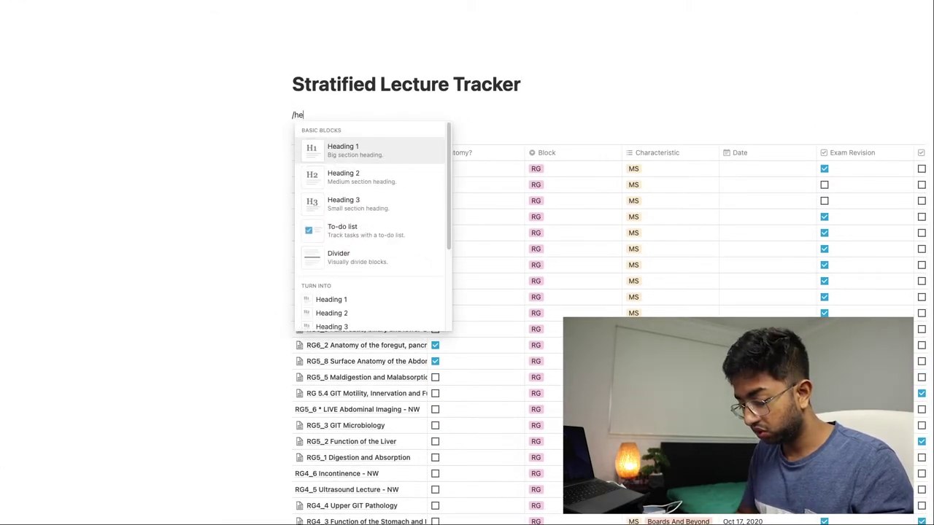
text(ad)
key(Down)
key(Return)
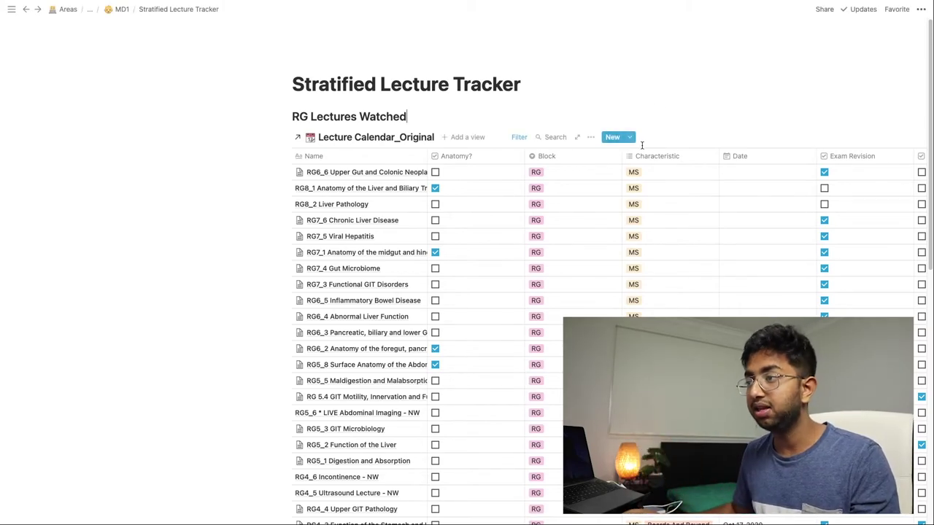
scroll(511, 270, down, 10)
scroll(453, 284, up, 10)
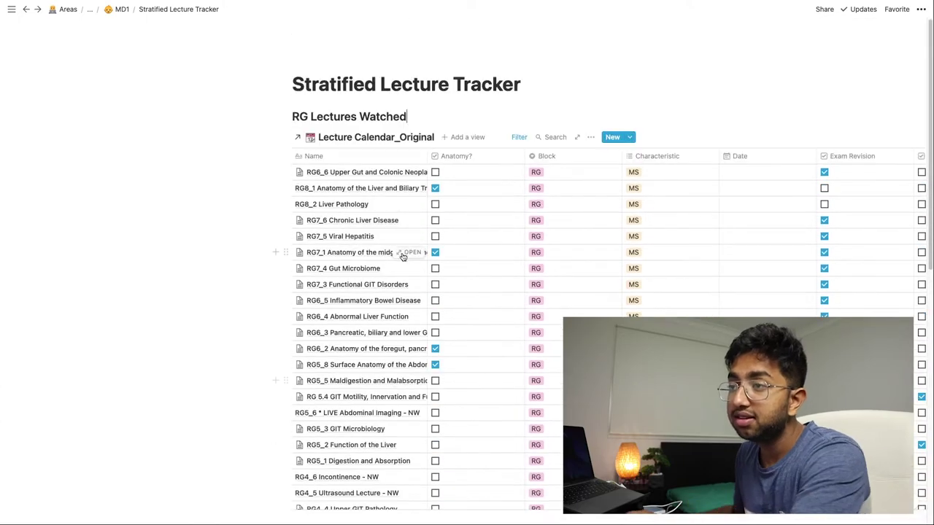
Go from MD1 to Cardio-Resp > Progress Tracker and scroll to the Review Dates calendar
click(117, 9)
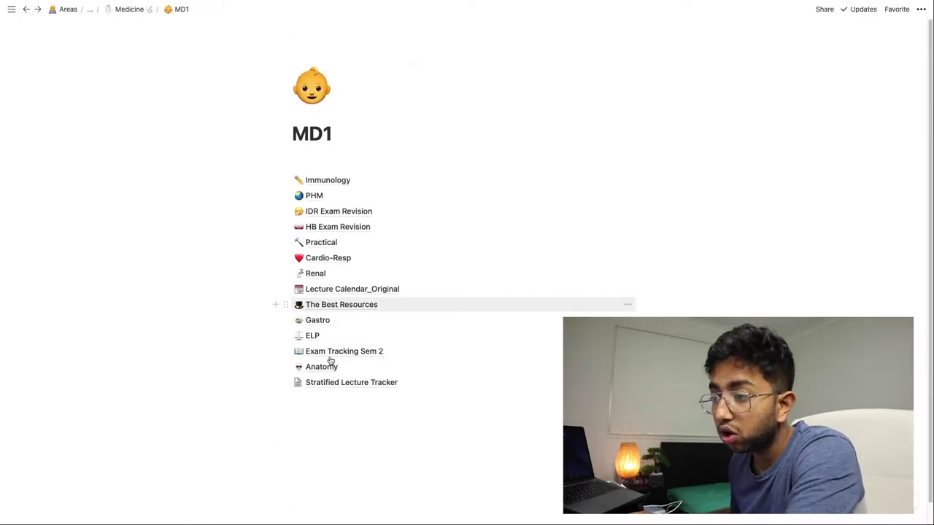
click(328, 259)
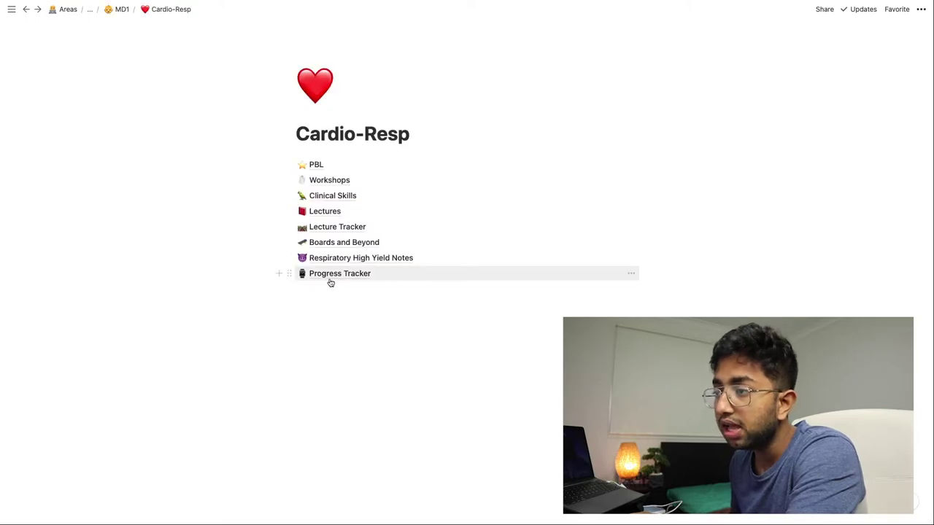
click(330, 280)
scroll(330, 278, down, 5)
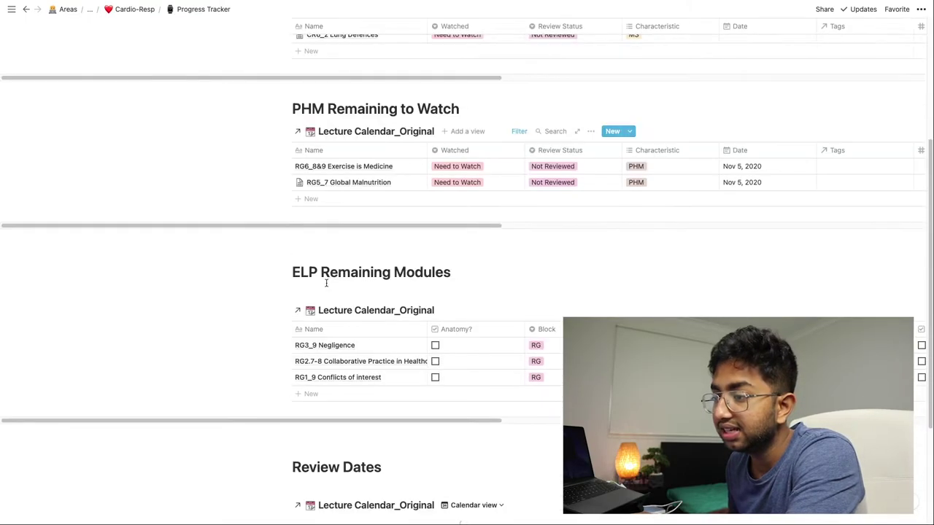
scroll(326, 283, down, 3)
scroll(313, 292, up, 2)
scroll(311, 294, up, 4)
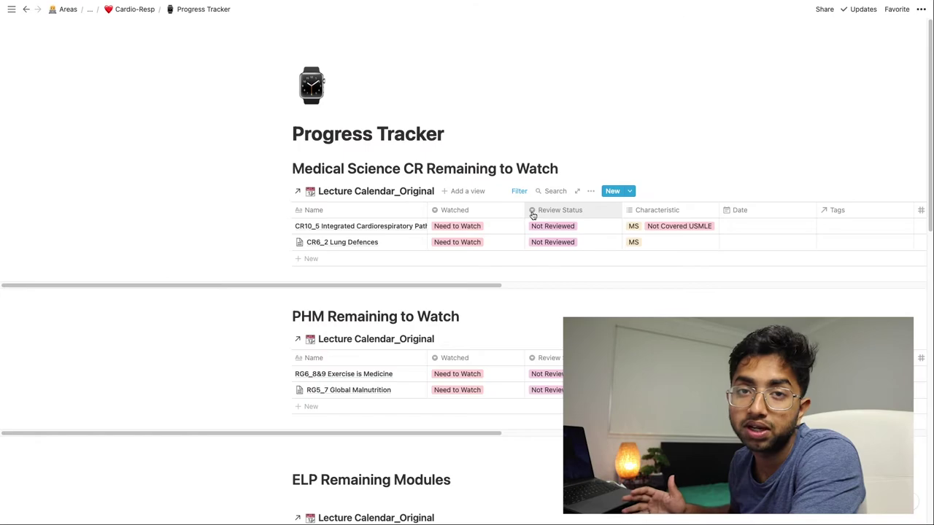
scroll(510, 332, down, 3)
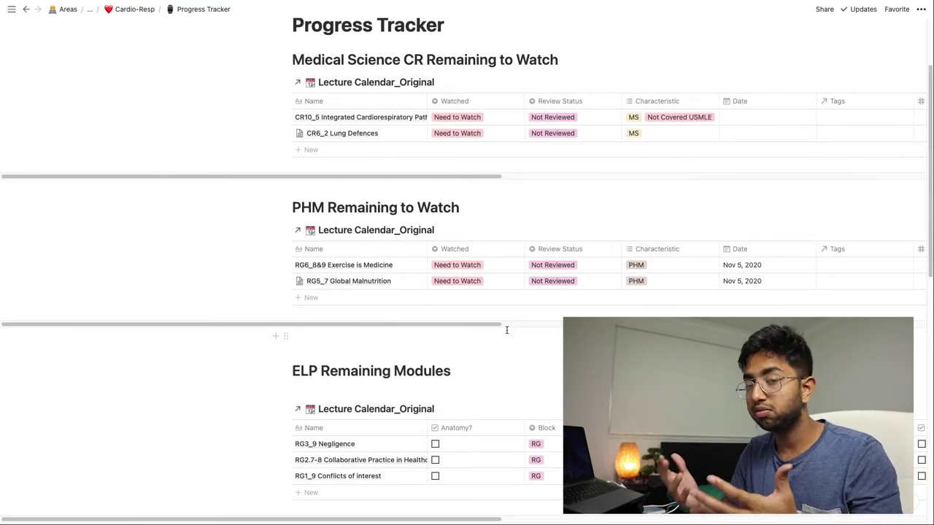
scroll(481, 332, down, 4)
scroll(478, 333, down, 6)
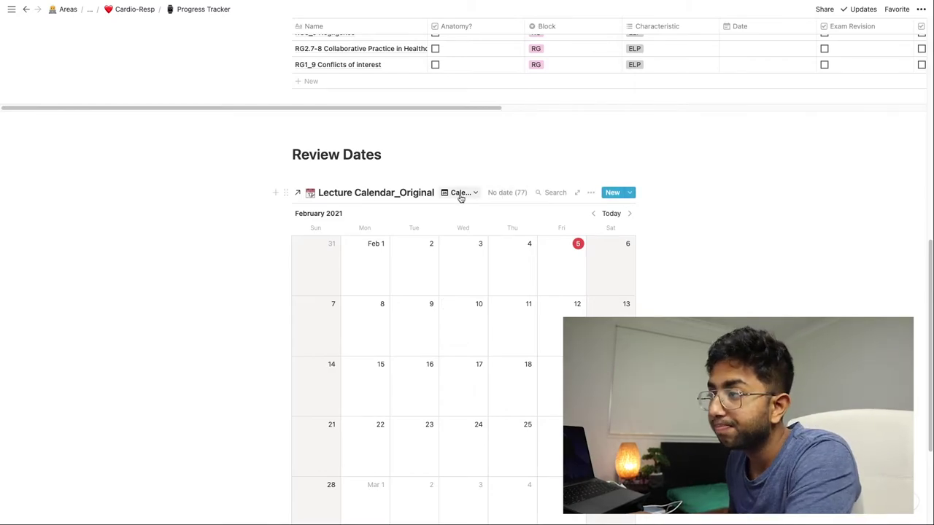
Switch Review Dates to Table view and check CR4_8 Health Economics' date
scroll(493, 219, down, 2)
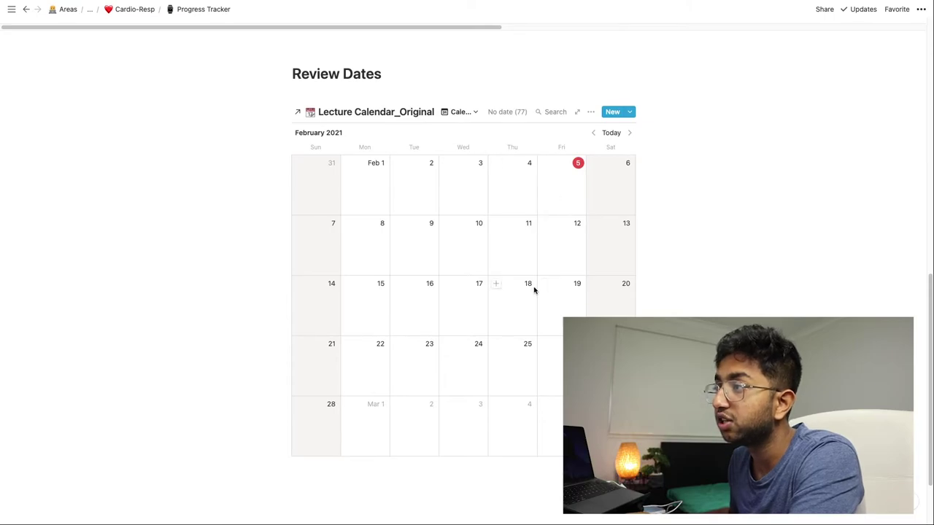
scroll(464, 176, up, 1)
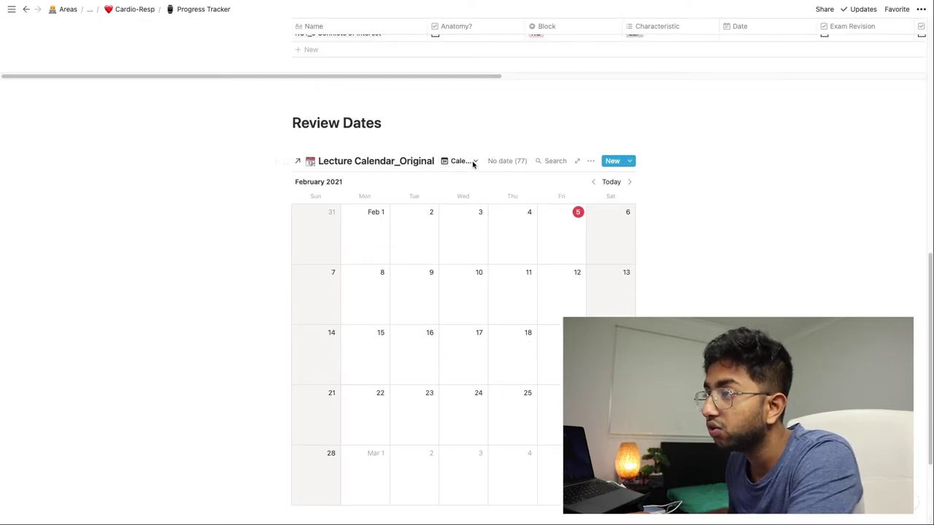
click(472, 163)
click(407, 197)
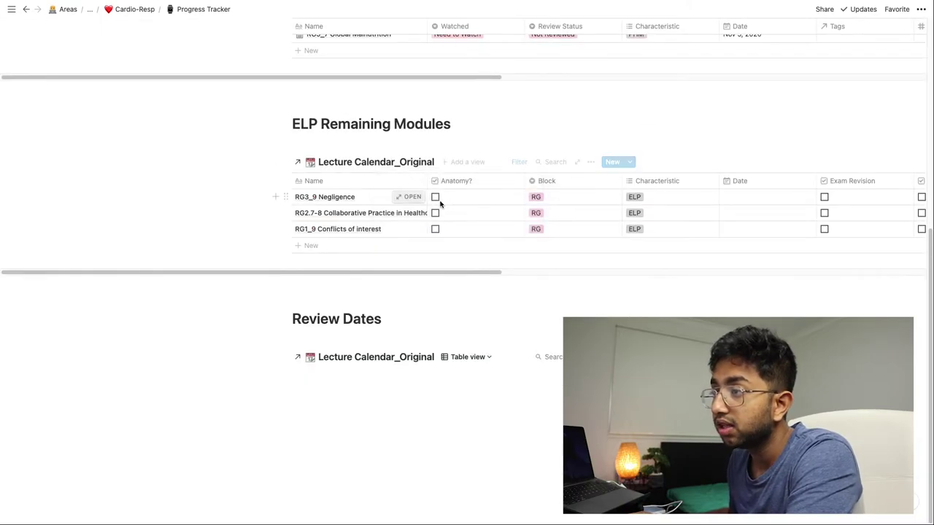
scroll(438, 343, down, 5)
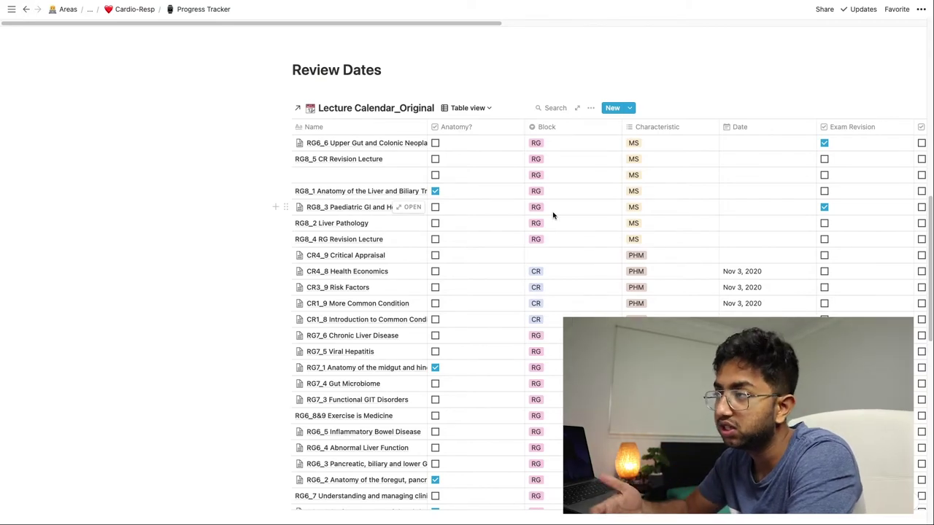
click(744, 276)
key(Escape)
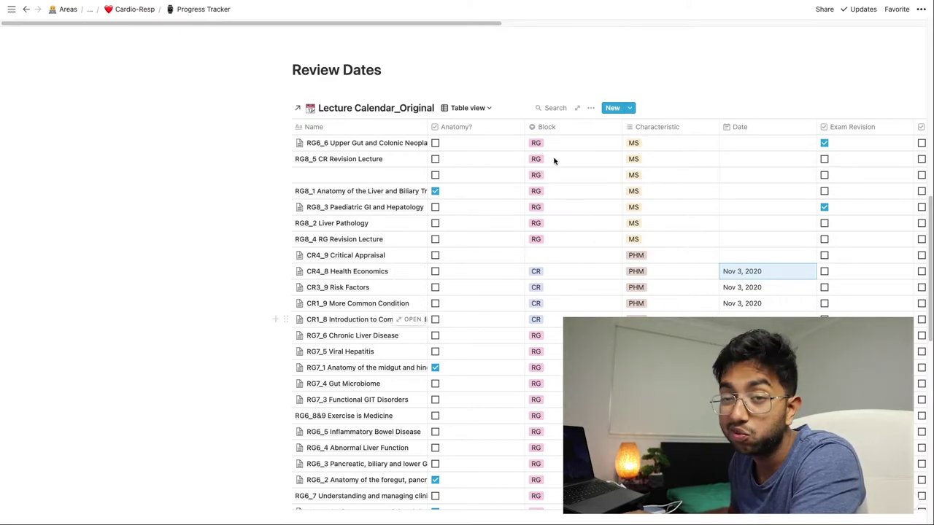
click(478, 109)
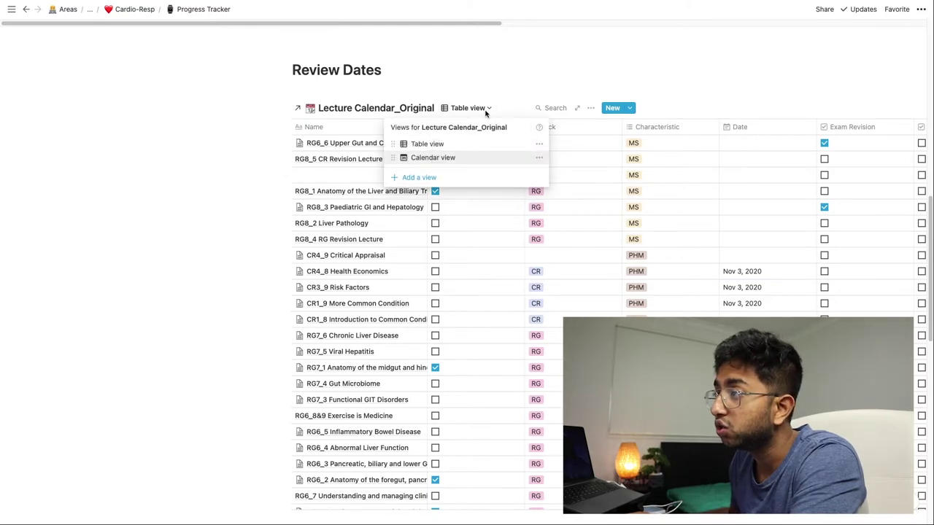
Delete and remove the existing Calendar view from the Review Dates linked database
key(Escape)
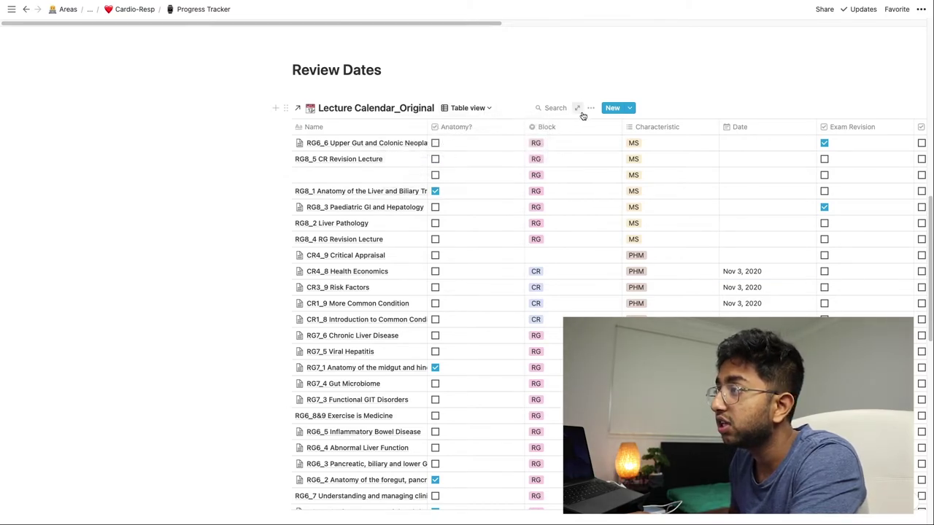
click(476, 108)
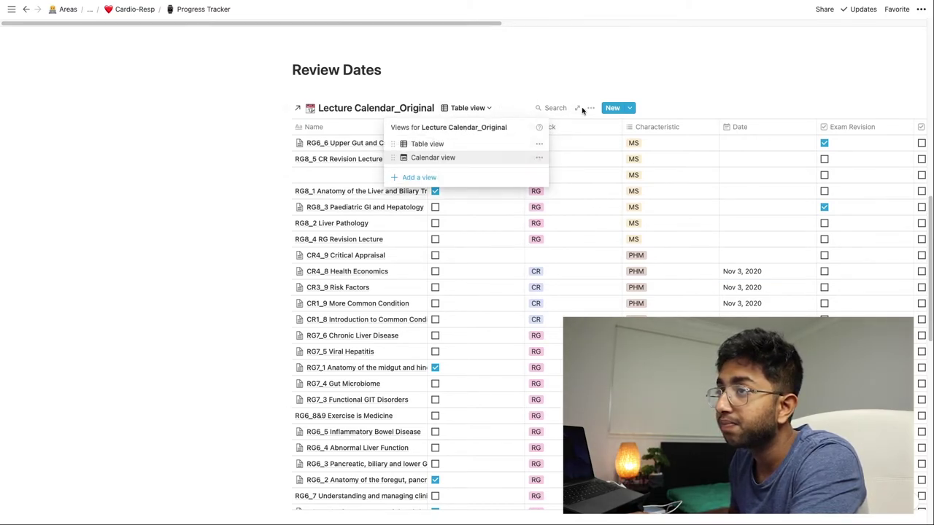
click(541, 158)
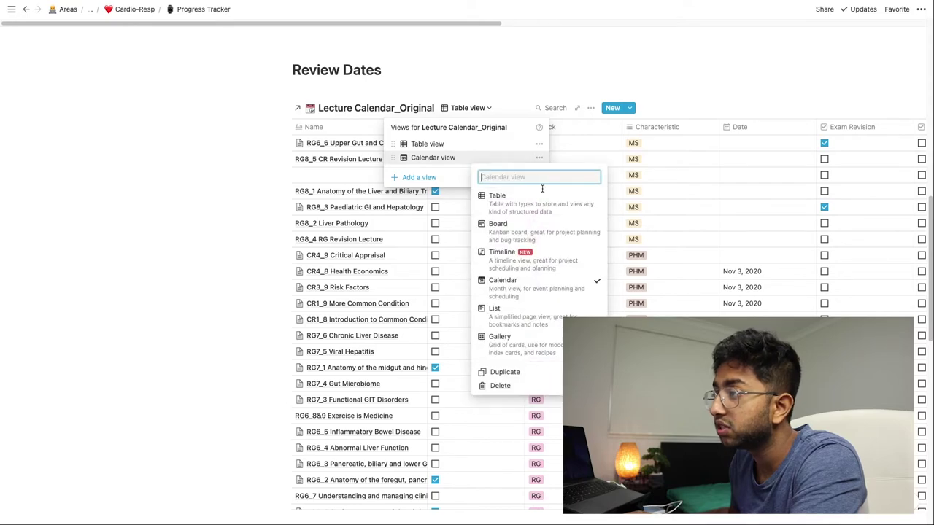
click(539, 385)
click(466, 268)
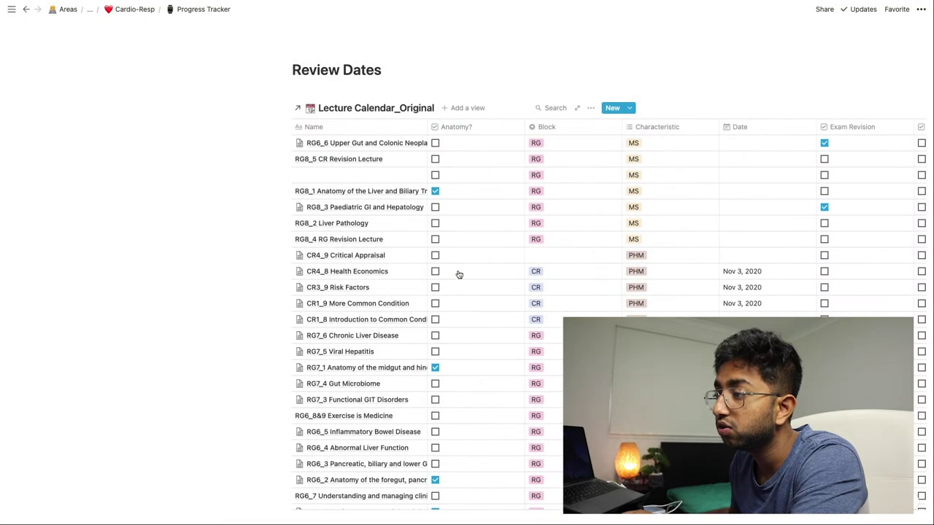
Add a new Calendar view of Lecture Calendar_Original, showing February 2021
click(467, 108)
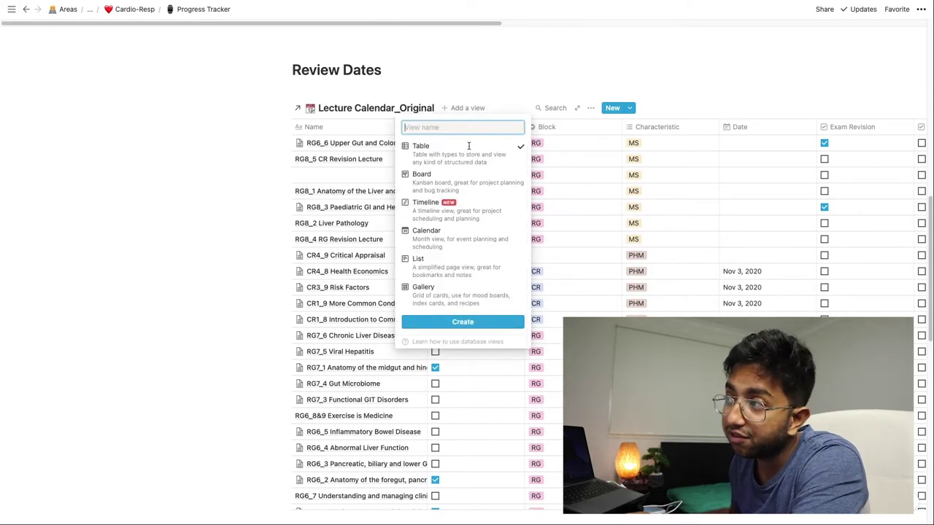
click(479, 324)
scroll(478, 326, down, 3)
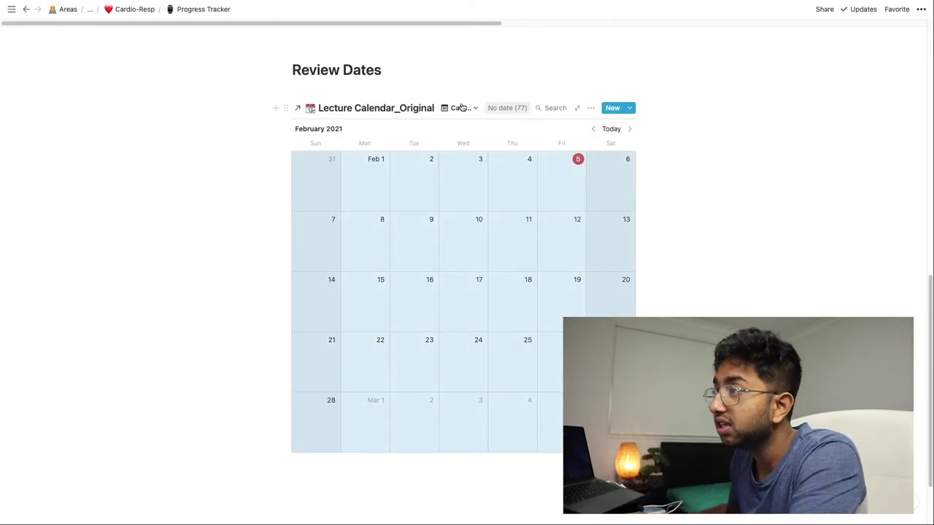
Step the Review Dates calendar back, then forward to November 2020 to show the Nov 3–5 lectures
click(594, 129)
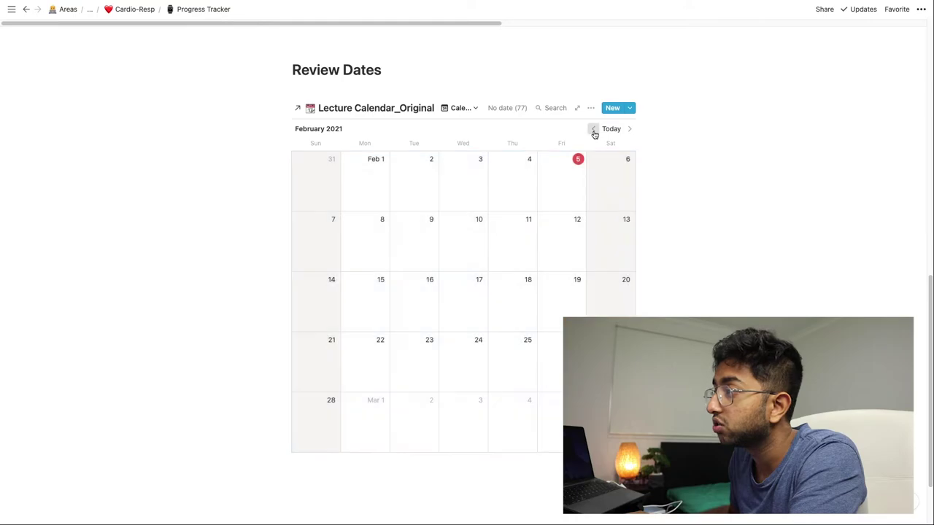
click(594, 130)
click(593, 129)
click(593, 130)
click(629, 130)
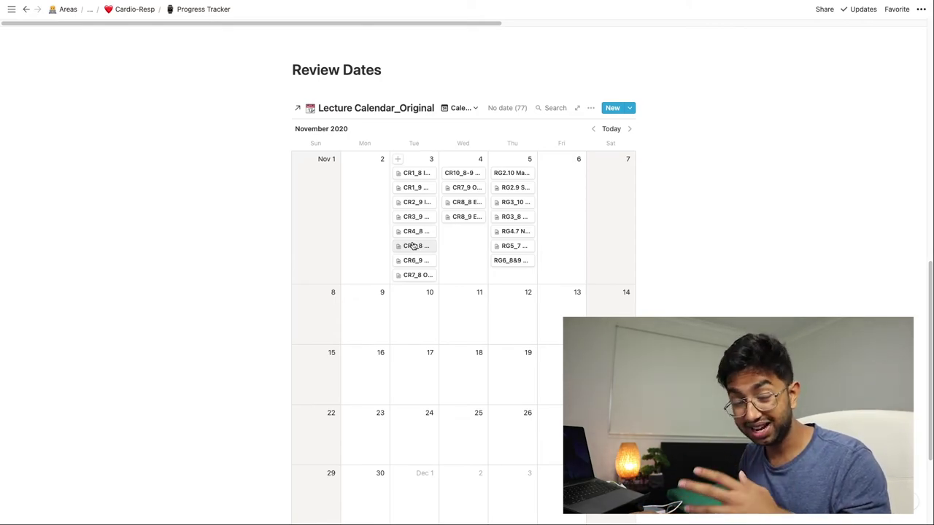
Clear the date on the CR10_8-9 Statistics for Med Students lecture and return to the calendar
click(467, 177)
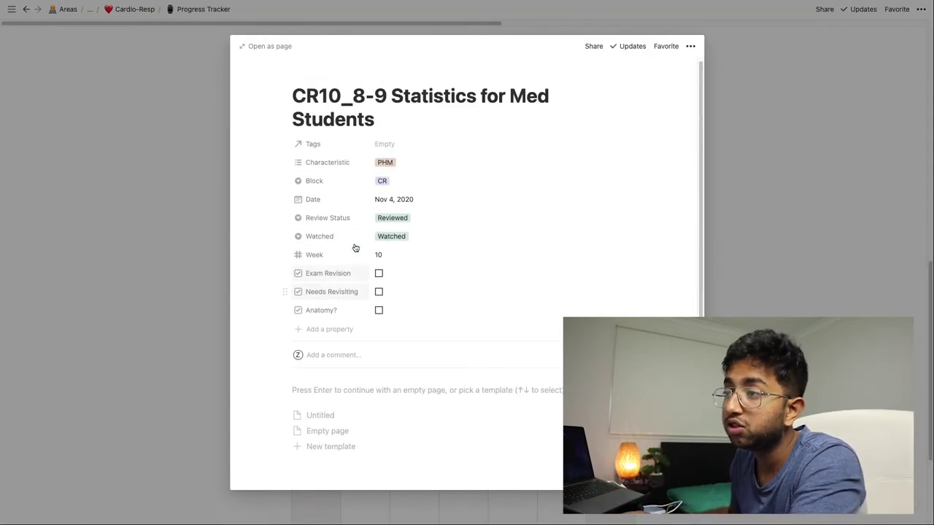
click(427, 203)
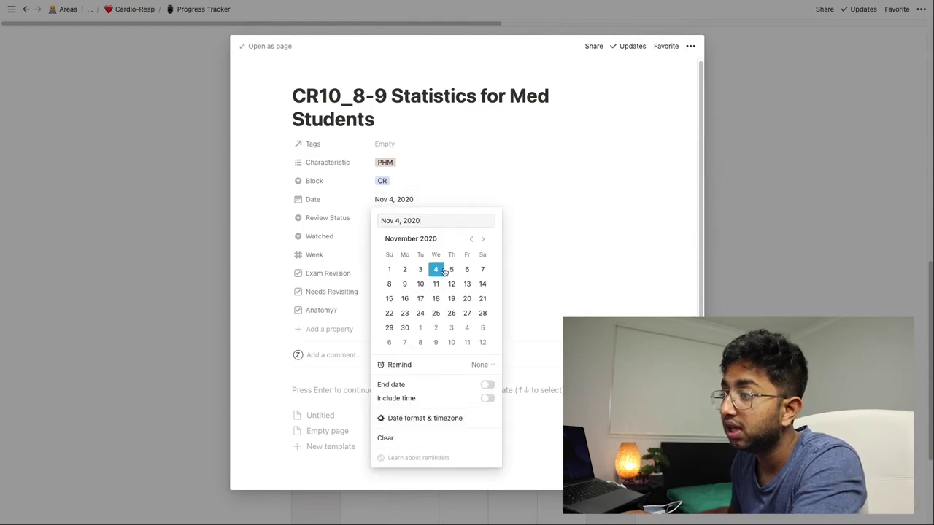
click(394, 438)
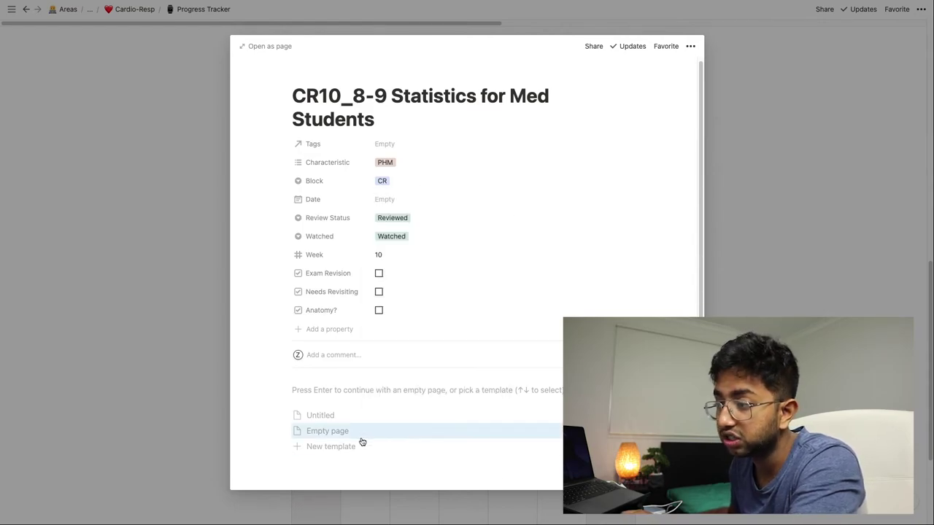
click(189, 357)
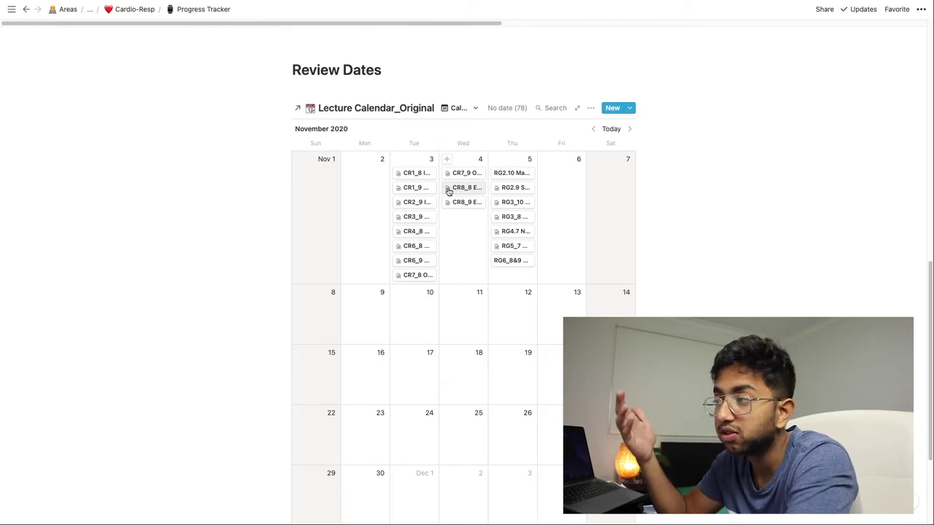
Open Lecture Calendar_Original as a full page and look over its templates, view options and 78 undated pages
click(588, 109)
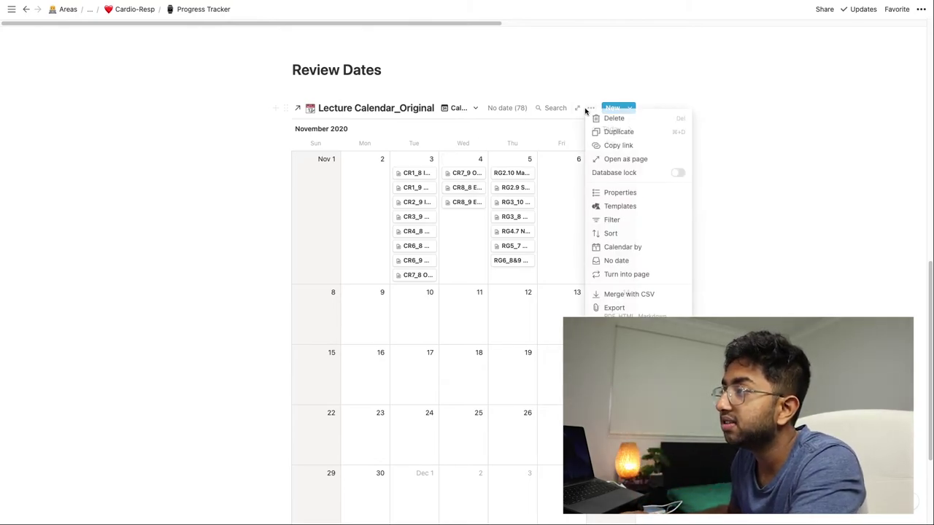
click(500, 130)
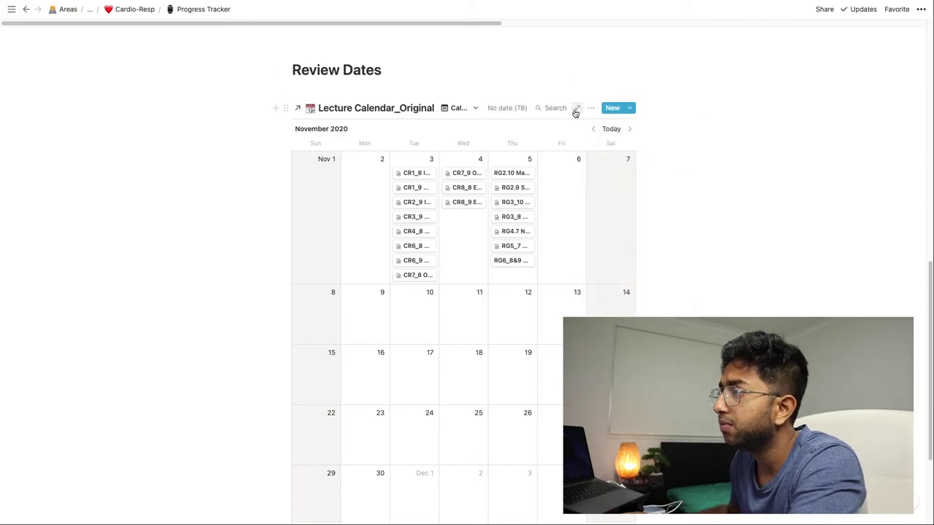
click(576, 108)
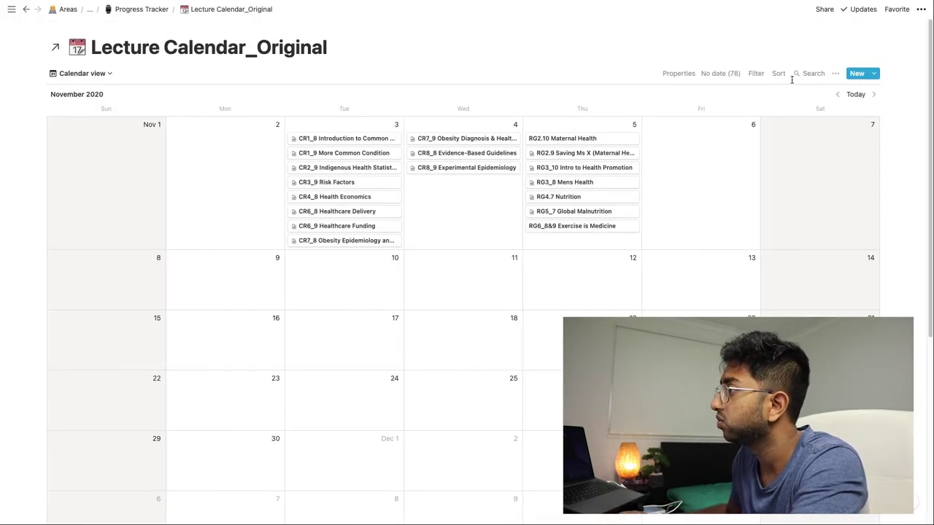
click(875, 74)
click(839, 80)
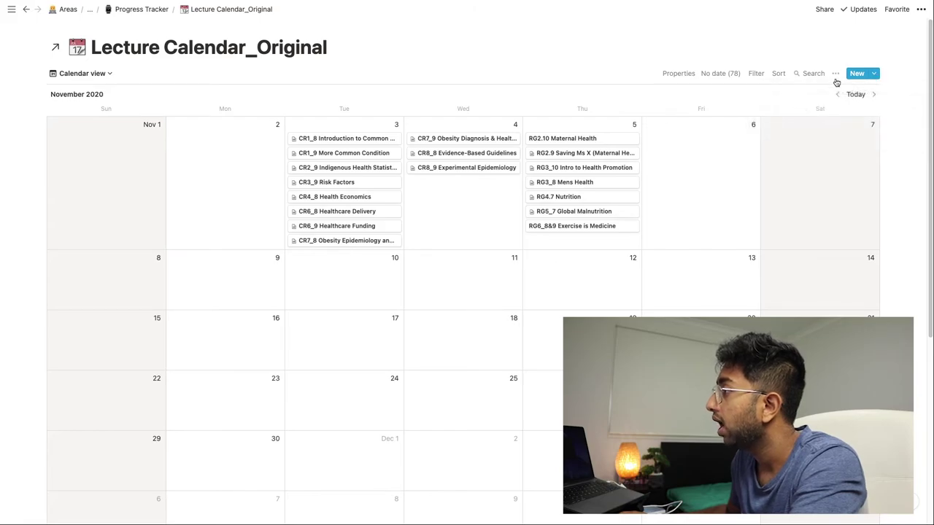
click(833, 73)
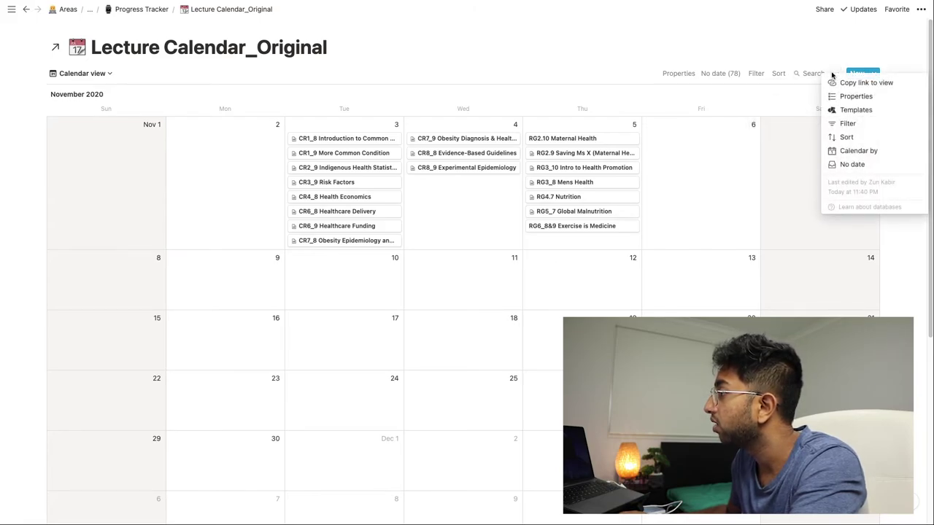
click(748, 76)
click(716, 75)
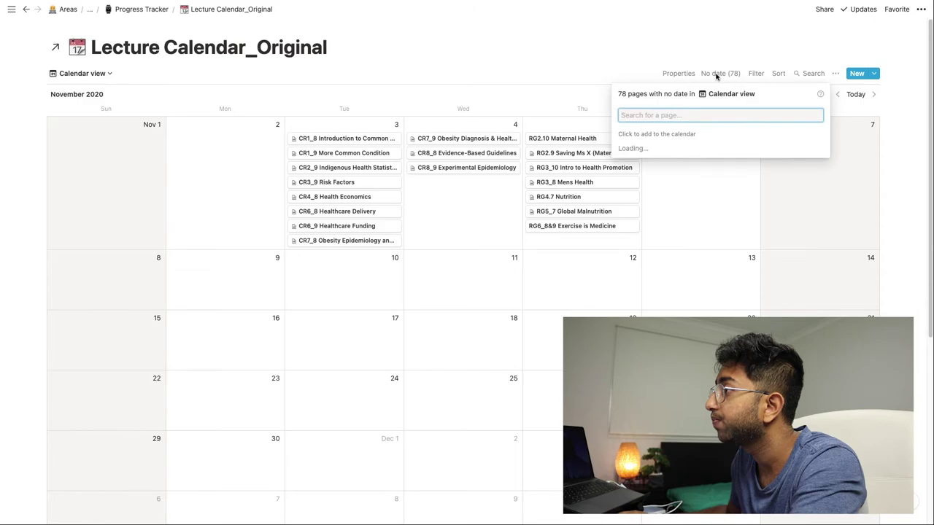
click(693, 74)
Show the Needs Revisiting and Anatomy? checkboxes on the calendar's lecture cards
click(692, 74)
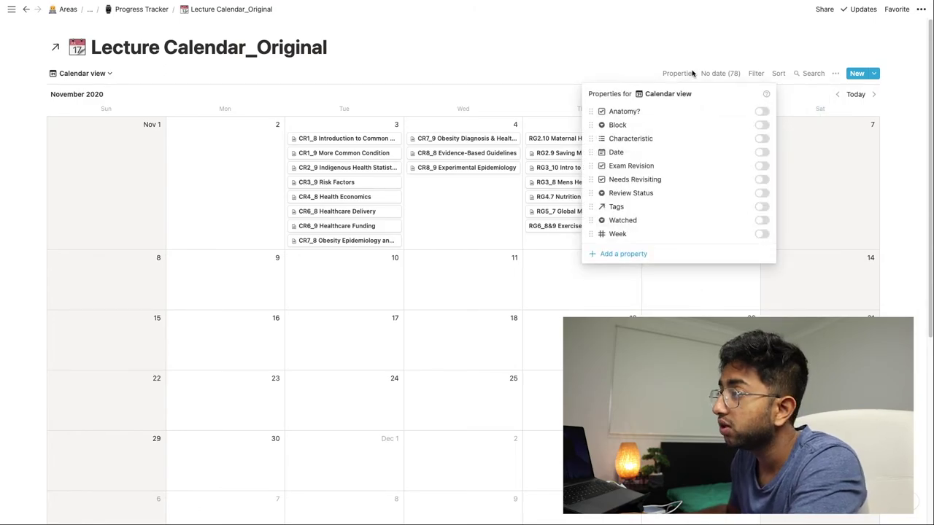
click(762, 112)
click(763, 112)
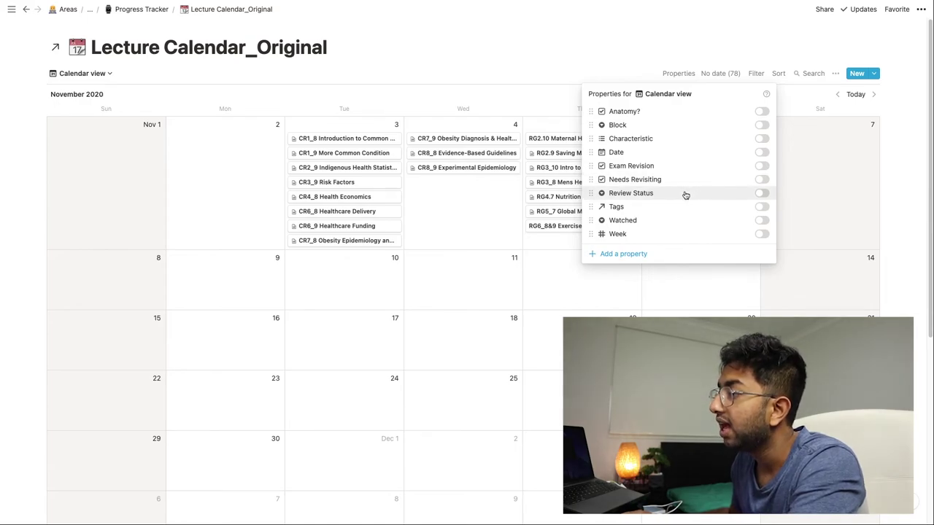
click(763, 180)
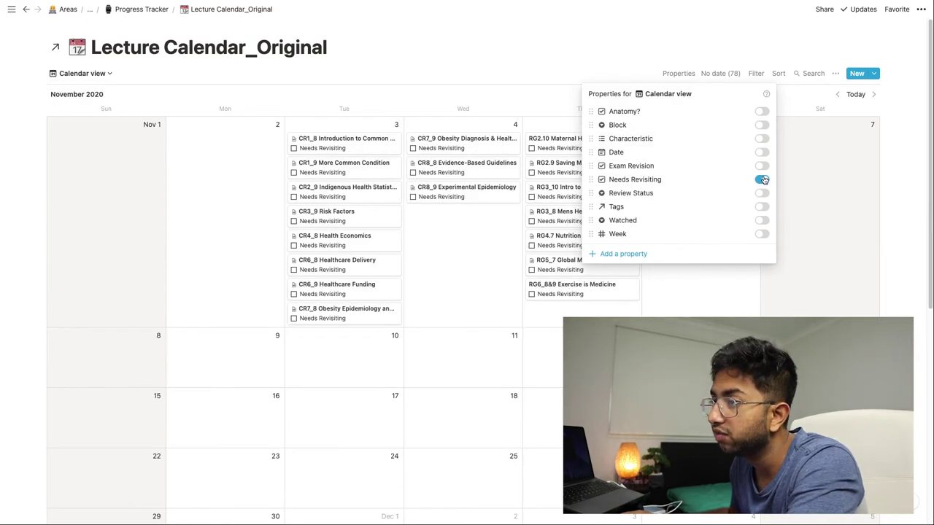
click(761, 113)
click(451, 204)
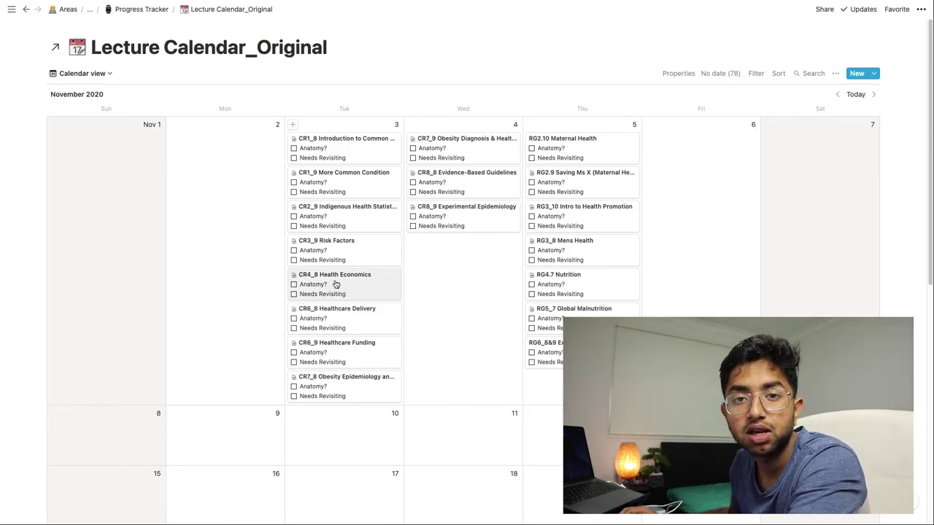
Navigate up through Cardio-Resp to MD1 and open the Lecture Calendar_Original database
click(150, 9)
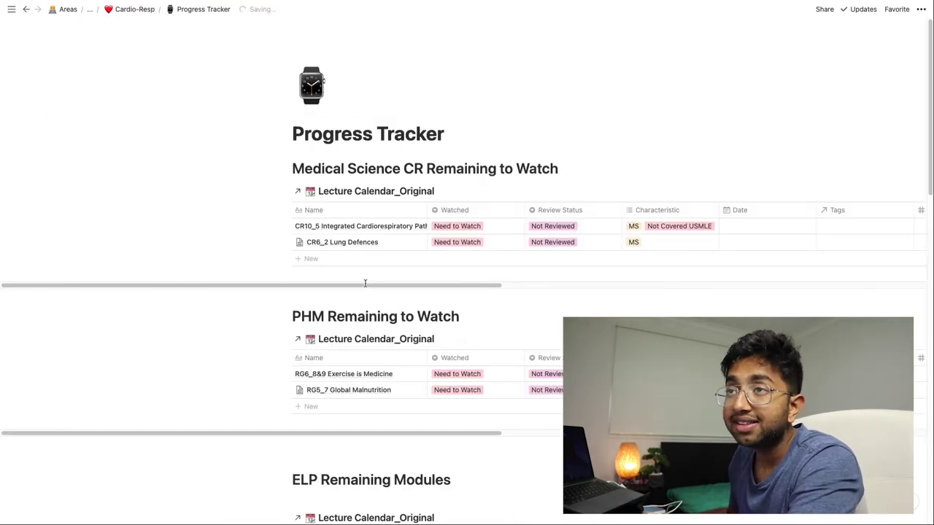
click(135, 9)
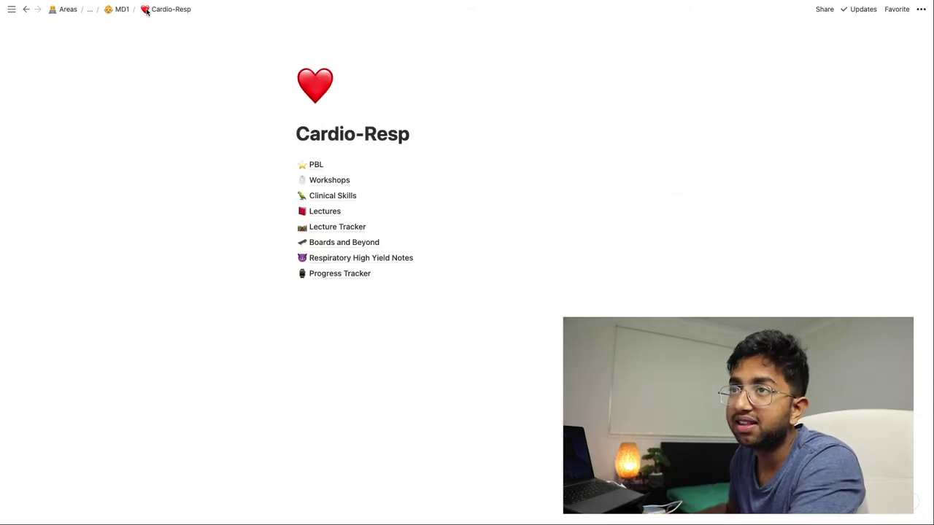
mouse_move(117, 9)
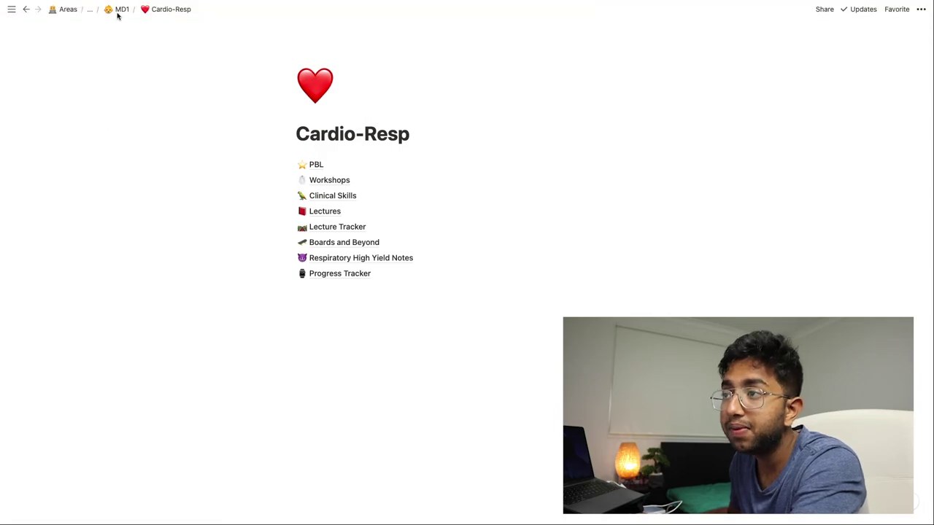
click(119, 11)
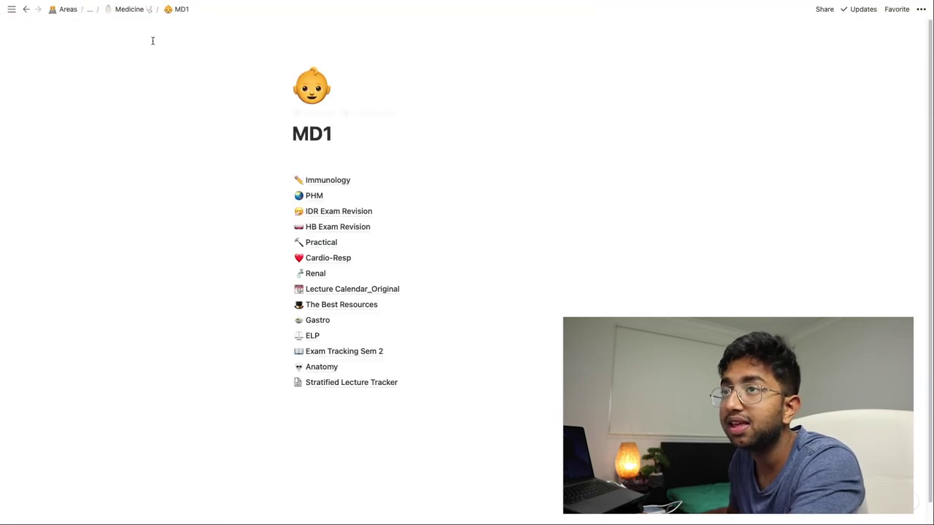
click(329, 292)
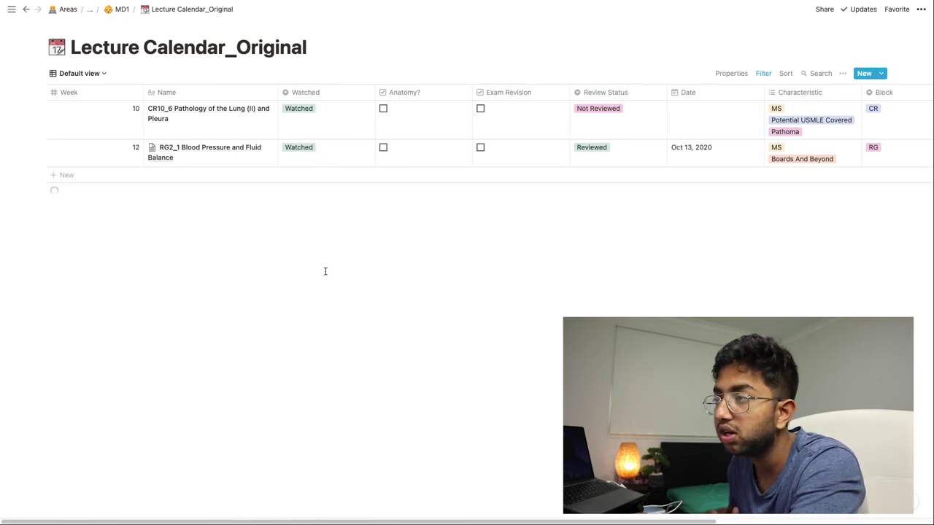
Go back via MD1 and Cardio-Resp to the Progress Tracker page with its Remaining to Watch tables
click(119, 9)
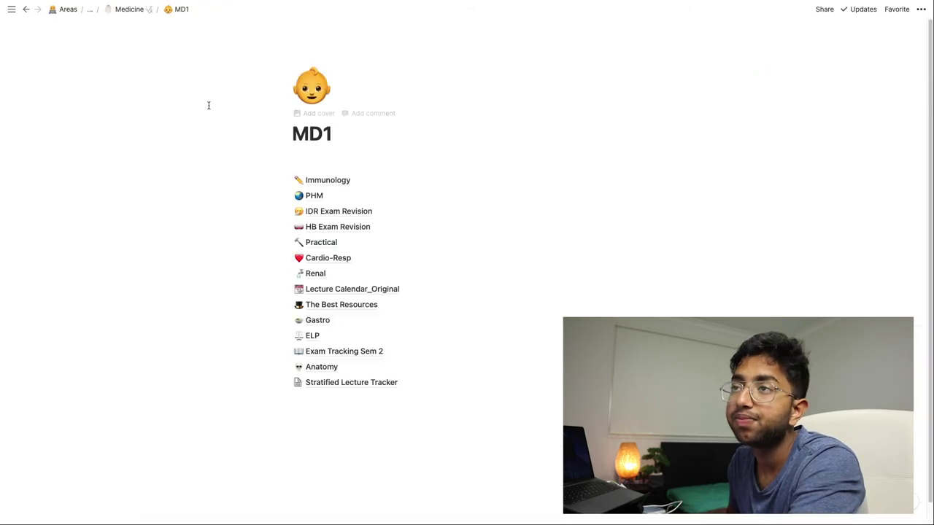
click(319, 258)
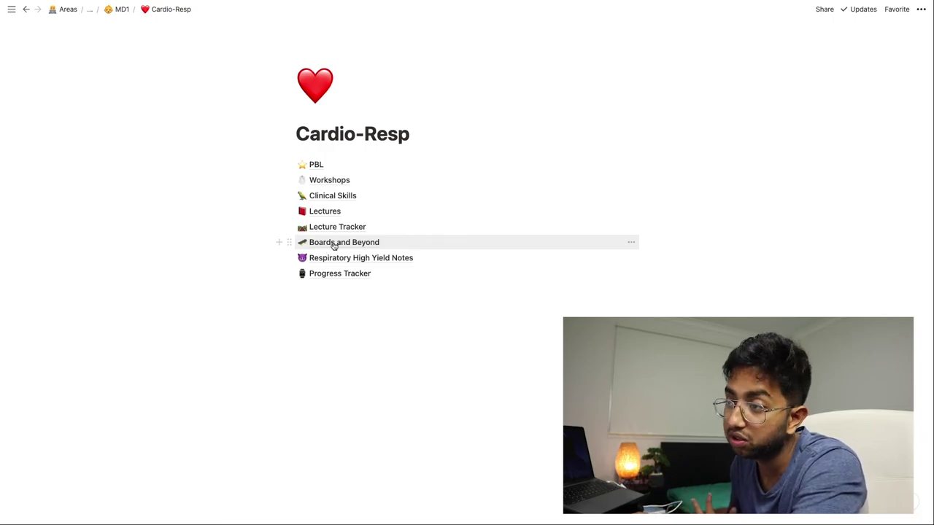
click(346, 275)
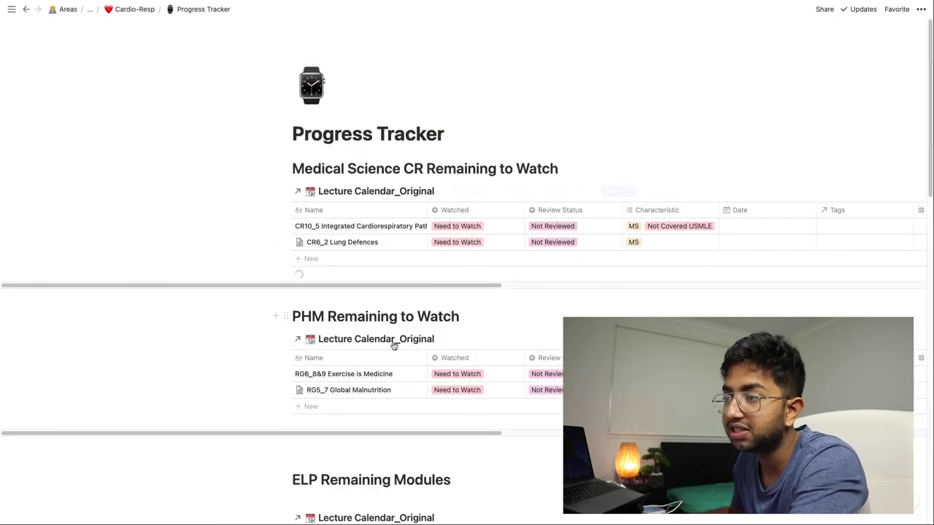
scroll(394, 347, down, 5)
scroll(394, 347, up, 4)
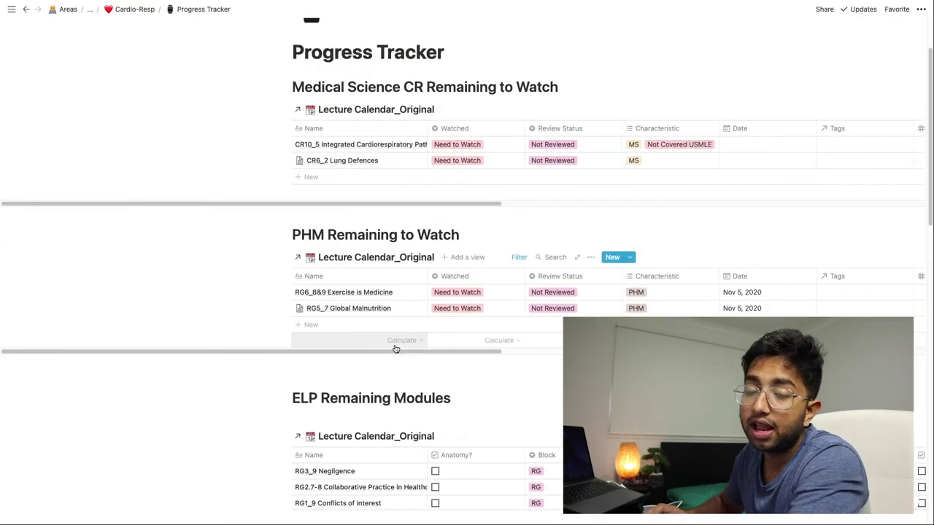